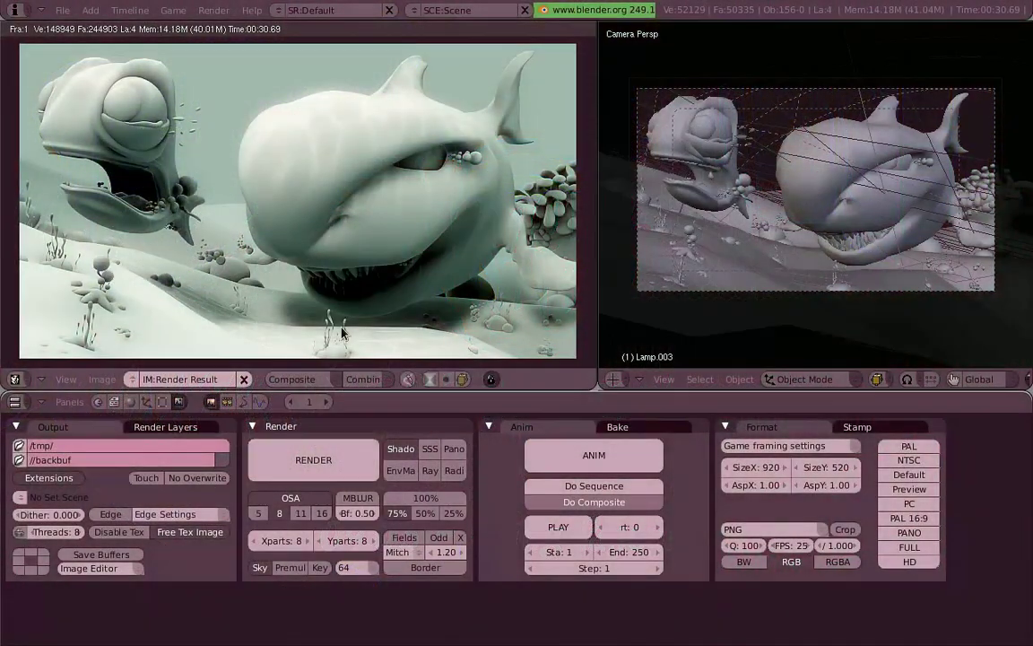
Close the render result and maximize the compositing node editor
{"action": "key", "text": "Escape"}
{"action": "key", "text": "ctrl+Up"}
{"action": "scroll", "coordinate": [341, 334], "scroll_direction": "down", "scroll_amount": 3}
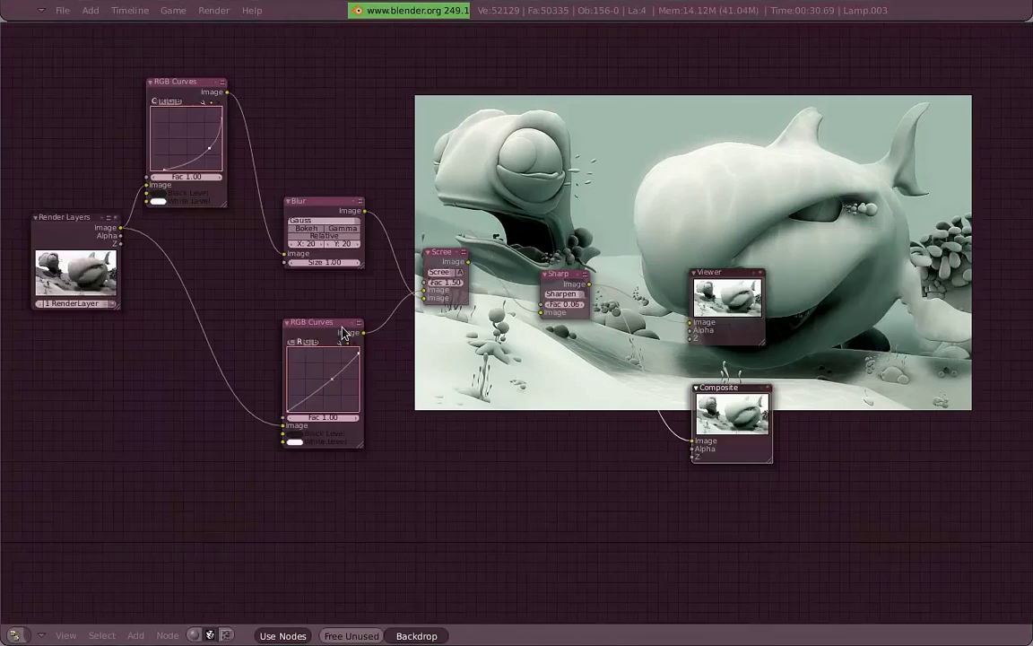
Preview the outputs of the Render Layers, both RGB Curves, Blur, Screen and Sharpen nodes in the backdrop one by one
{"action": "left_click_drag", "start_coordinate": [90, 272], "coordinate": [60, 273]}
{"action": "left_click", "coordinate": [101, 291], "text": "ctrl"}
{"action": "left_click", "coordinate": [234, 130], "text": "ctrl"}
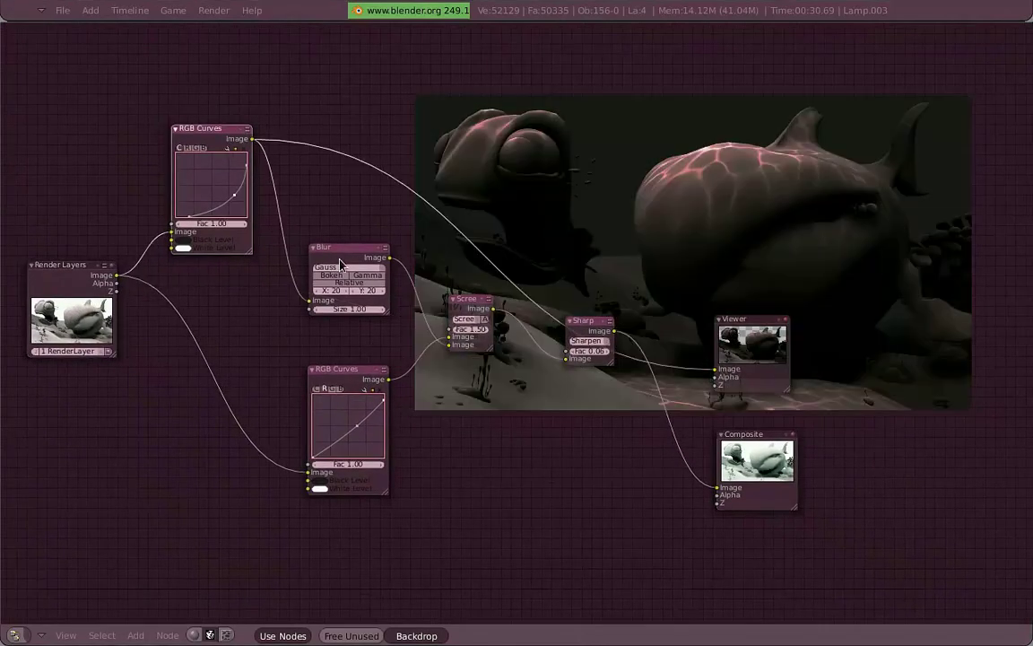
{"action": "left_click", "coordinate": [340, 260], "text": "ctrl"}
{"action": "left_click", "coordinate": [475, 309], "text": "ctrl"}
{"action": "left_click_drag", "start_coordinate": [475, 310], "coordinate": [486, 285]}
{"action": "left_click_drag", "start_coordinate": [353, 383], "coordinate": [306, 384]}
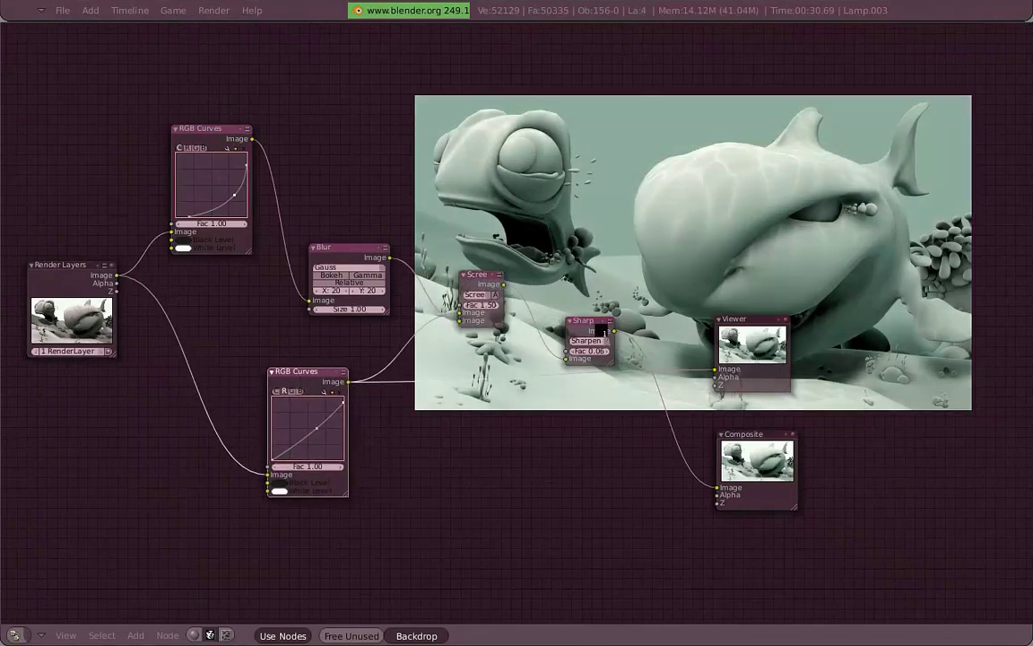
{"action": "left_click", "coordinate": [606, 336], "text": "ctrl"}
Move the Viewer and Composite nodes far to the right of the node tree, with the Sharpen node just before them
{"action": "left_click_drag", "start_coordinate": [605, 334], "coordinate": [622, 325]}
{"action": "key", "text": "b"}
{"action": "left_click_drag", "start_coordinate": [867, 524], "coordinate": [746, 307]}
{"action": "key", "text": "g"}
{"action": "left_click", "coordinate": [937, 288]}
{"action": "left_click_drag", "start_coordinate": [619, 330], "coordinate": [852, 328]}
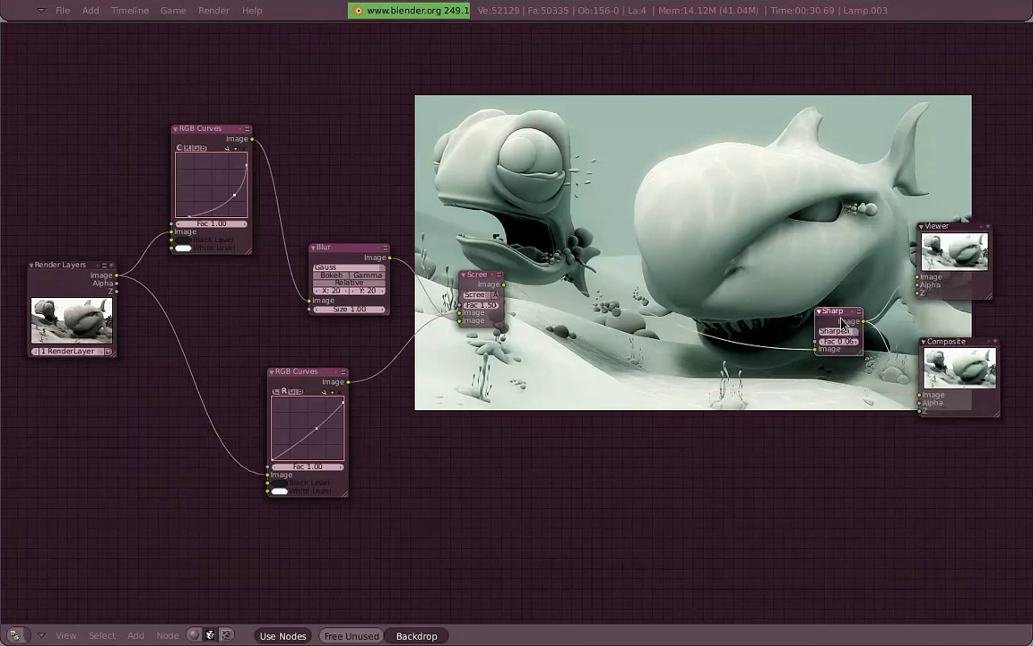
Reposition the Blur and RGB Curves nodes and place the Screen mix node just before the Sharpen node
{"action": "middle_click_drag", "start_coordinate": [854, 333], "coordinate": [850, 393]}
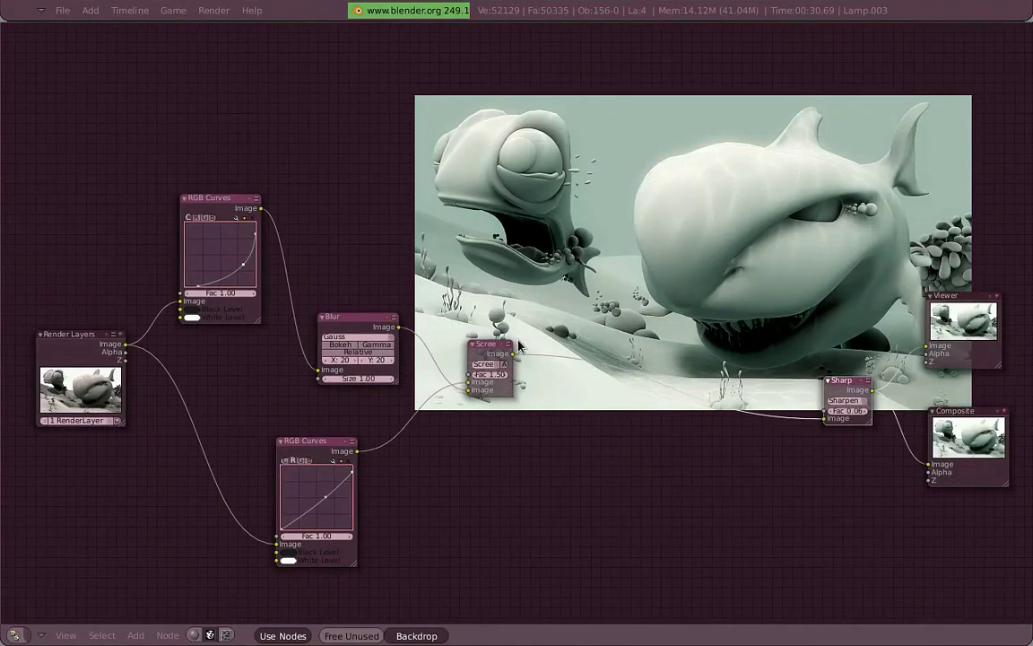
{"action": "mouse_move", "coordinate": [442, 387]}
{"action": "middle_mouse_down"}
{"action": "mouse_move", "coordinate": [510, 375]}
{"action": "mouse_move", "coordinate": [452, 368]}
{"action": "middle_mouse_up"}
{"action": "left_click_drag", "start_coordinate": [314, 425], "coordinate": [242, 404]}
{"action": "left_click_drag", "start_coordinate": [357, 314], "coordinate": [331, 215]}
{"action": "left_click_drag", "start_coordinate": [216, 191], "coordinate": [237, 207]}
{"action": "left_click_drag", "start_coordinate": [275, 410], "coordinate": [300, 427]}
{"action": "left_click_drag", "start_coordinate": [511, 341], "coordinate": [451, 312]}
{"action": "left_click_drag", "start_coordinate": [450, 312], "coordinate": [738, 366]}
Move the upper RGB Curves and Blur nodes together to just before the Screen mix node
{"action": "key", "text": "b"}
{"action": "left_click_drag", "start_coordinate": [440, 554], "coordinate": [382, 475]}
{"action": "key", "text": "b"}
{"action": "left_click_drag", "start_coordinate": [406, 350], "coordinate": [280, 267]}
{"action": "key", "text": "g"}
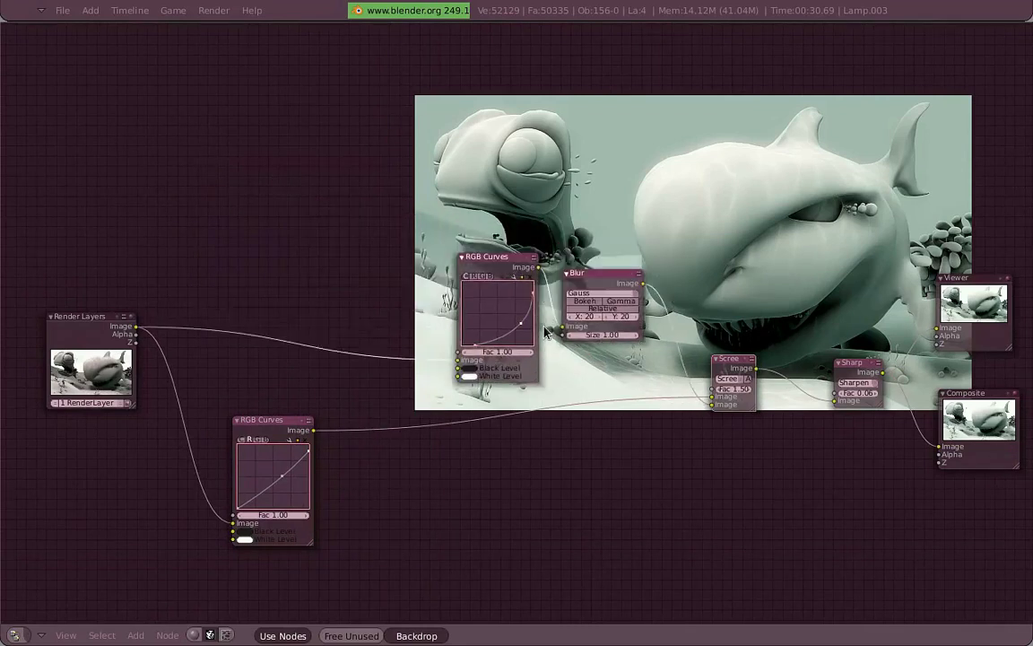
{"action": "left_click_drag", "start_coordinate": [539, 337], "coordinate": [535, 389]}
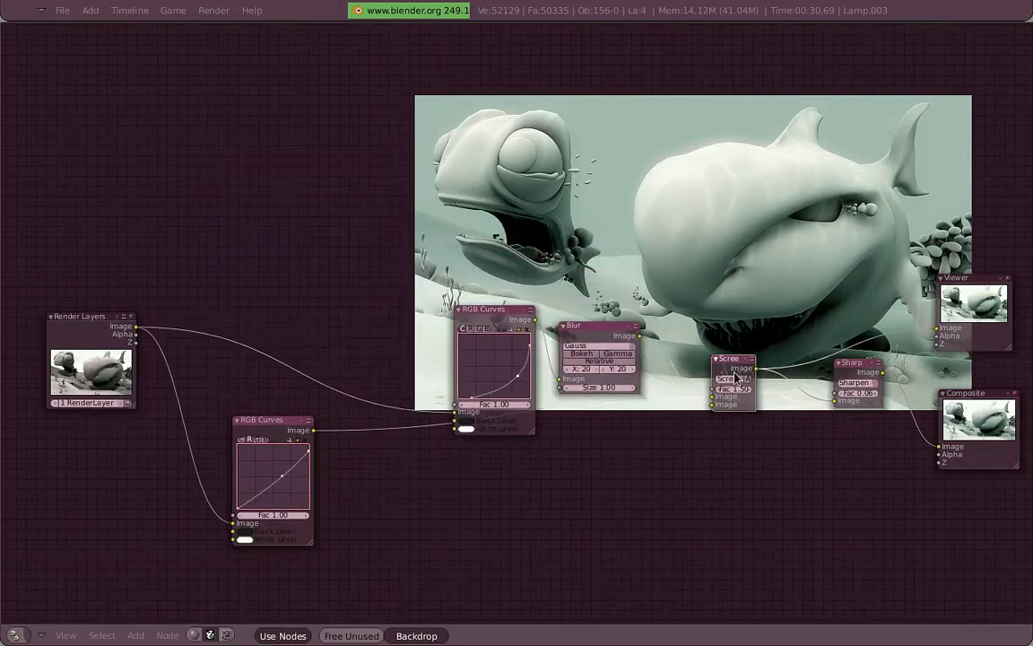
Preview the lower RGB Curves output, shift the backdrop image above the nodes and move Render Layers away from the other nodes
{"action": "left_click", "coordinate": [296, 436], "text": "ctrl"}
{"action": "middle_click_drag", "start_coordinate": [343, 401], "coordinate": [383, 401]}
{"action": "left_click_drag", "start_coordinate": [135, 354], "coordinate": [89, 341]}
{"action": "middle_click_drag", "start_coordinate": [618, 335], "coordinate": [579, 399]}
{"action": "middle_click_drag", "start_coordinate": [715, 378], "coordinate": [726, 325], "text": "shift"}
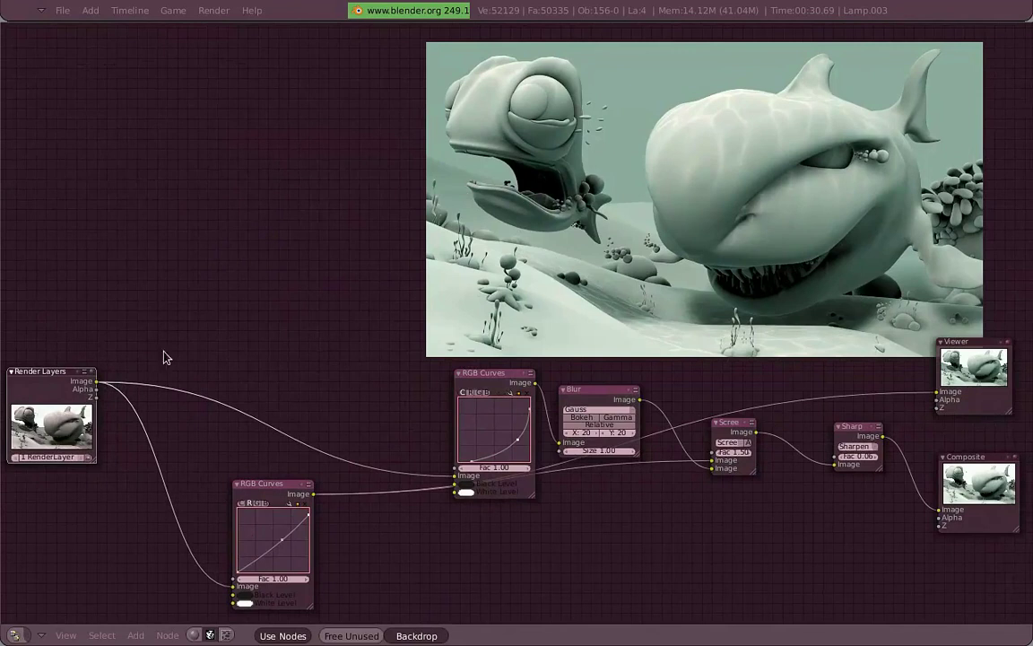
{"action": "middle_click_drag", "start_coordinate": [169, 352], "coordinate": [192, 316]}
{"action": "left_click_drag", "start_coordinate": [94, 342], "coordinate": [87, 296]}
{"action": "middle_click_drag", "start_coordinate": [83, 310], "coordinate": [143, 286]}
{"action": "left_click_drag", "start_coordinate": [173, 358], "coordinate": [182, 365]}
{"action": "scroll", "coordinate": [180, 314], "scroll_direction": "up", "scroll_amount": 3}
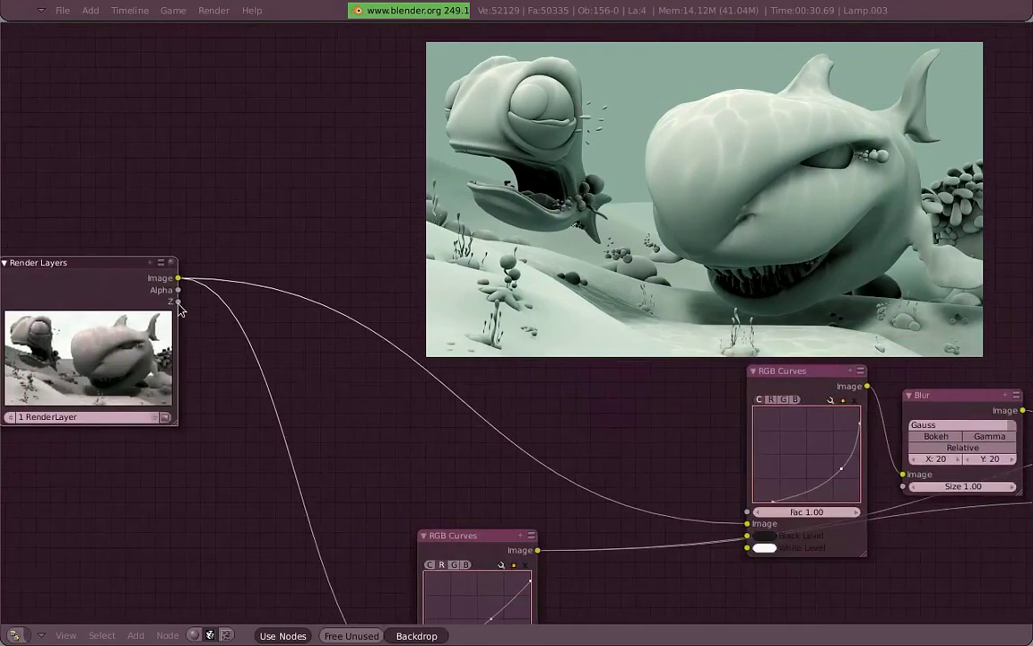
{"action": "left_click_drag", "start_coordinate": [179, 305], "coordinate": [341, 270]}
{"action": "key", "text": "shift+a"}
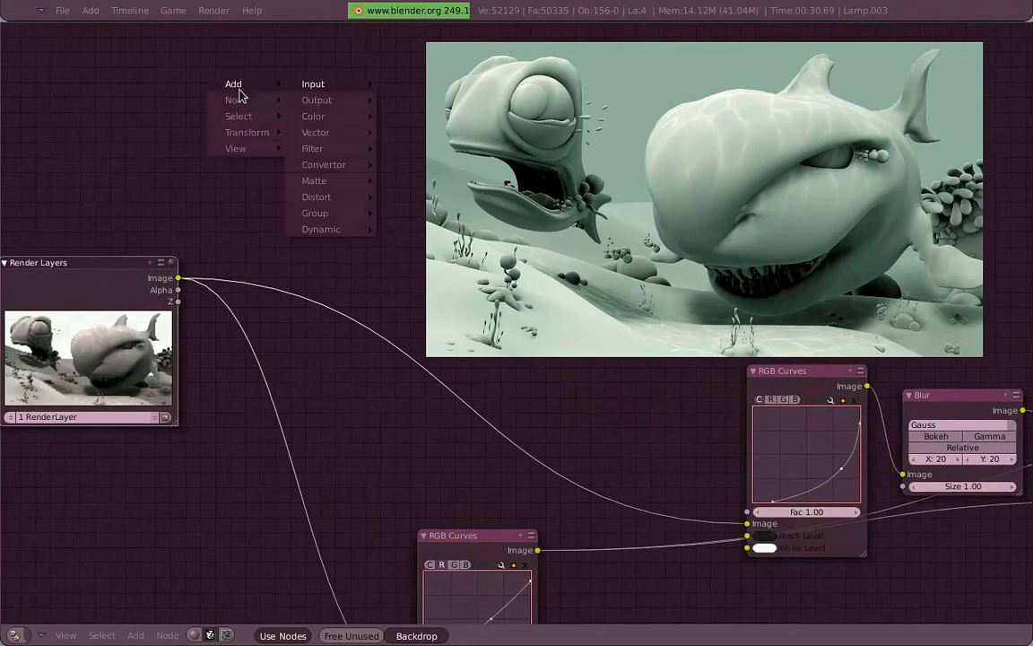
Move the Viewer node from the far end of the tree to beside the Render Layers node
{"action": "scroll", "coordinate": [694, 195], "scroll_direction": "down", "scroll_amount": 2}
{"action": "middle_click_drag", "start_coordinate": [799, 290], "coordinate": [653, 282]}
{"action": "left_click_drag", "start_coordinate": [960, 356], "coordinate": [180, 268]}
{"action": "middle_click_drag", "start_coordinate": [227, 265], "coordinate": [599, 261]}
{"action": "scroll", "coordinate": [592, 260], "scroll_direction": "up", "scroll_amount": 2}
{"action": "middle_click_drag", "start_coordinate": [506, 248], "coordinate": [328, 252]}
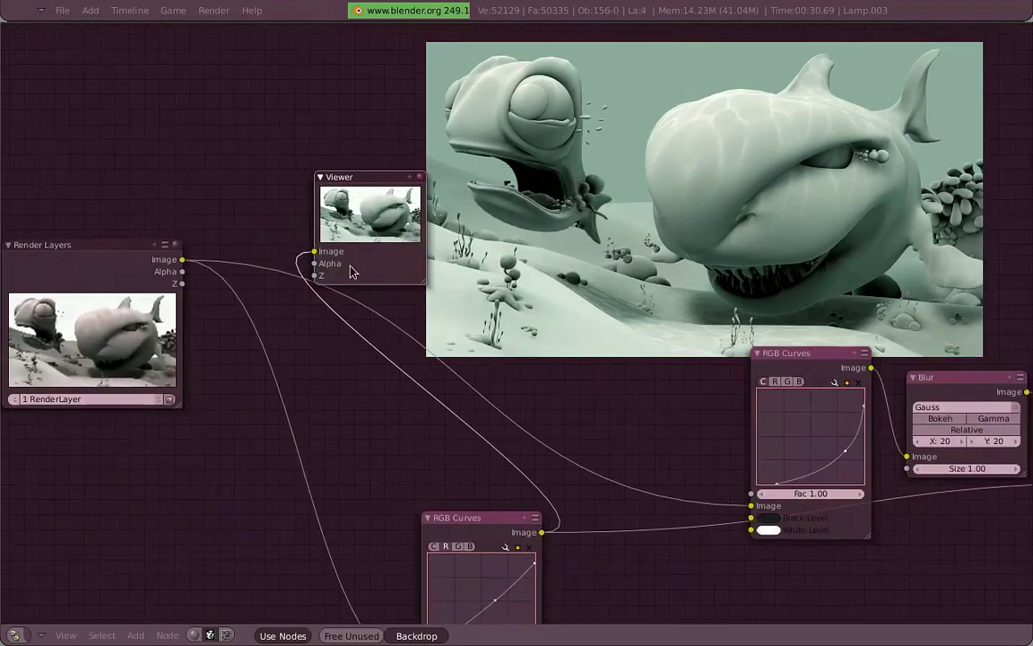
Connect the Render Layers Z output to the Viewer's Image input to inspect the depth pass, and detach it again
{"action": "left_click_drag", "start_coordinate": [279, 243], "coordinate": [308, 267]}
{"action": "left_click_drag", "start_coordinate": [206, 289], "coordinate": [315, 278]}
{"action": "left_click_drag", "start_coordinate": [380, 216], "coordinate": [367, 107]}
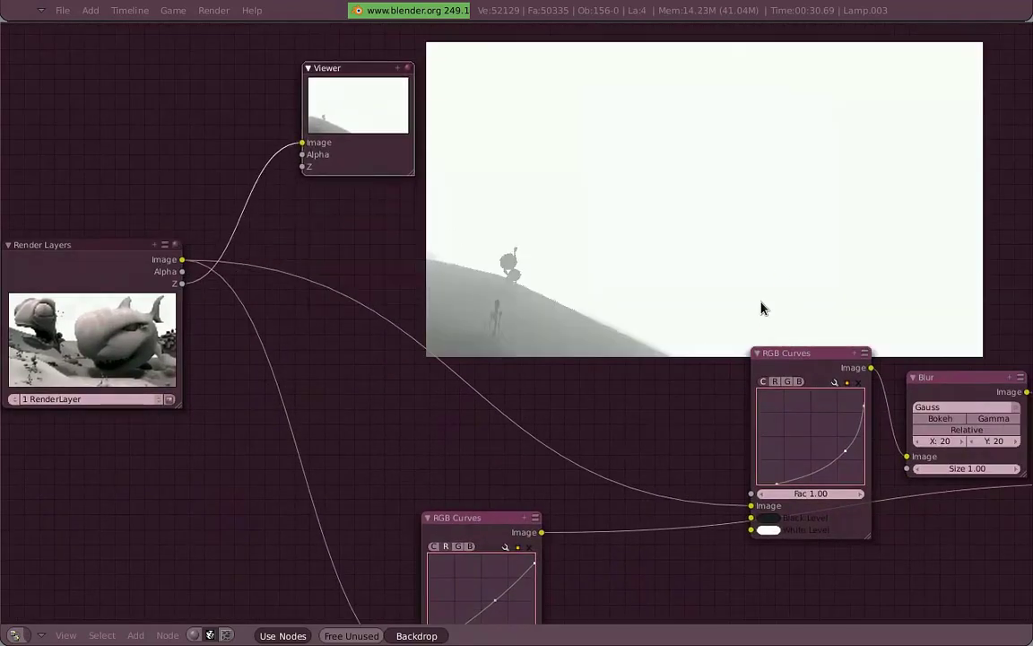
{"action": "middle_click_drag", "start_coordinate": [844, 316], "coordinate": [849, 331]}
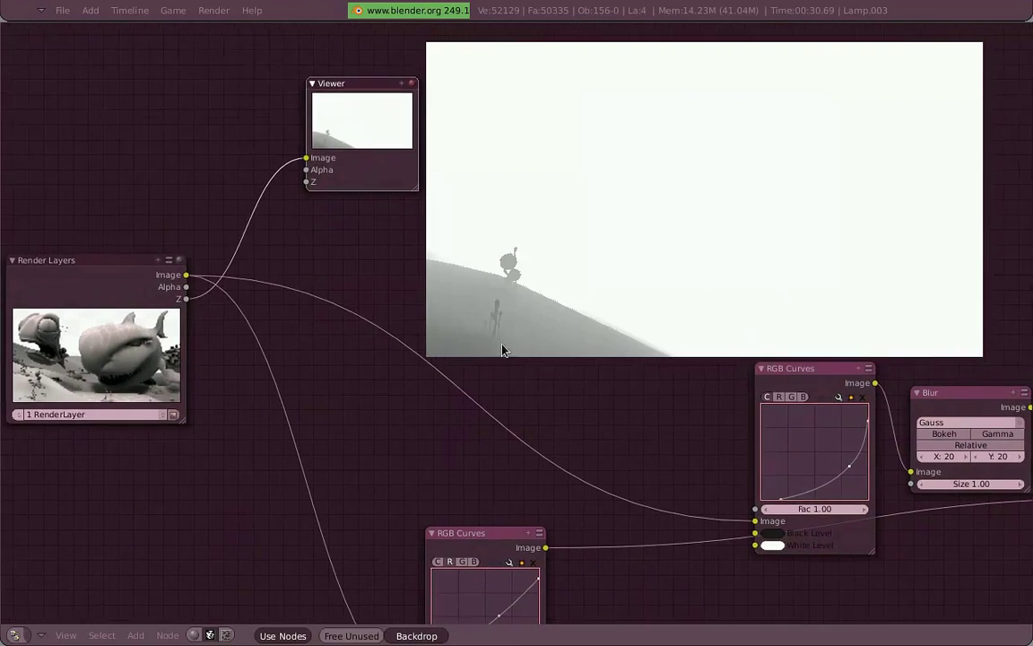
{"action": "left_click_drag", "start_coordinate": [364, 133], "coordinate": [270, 92]}
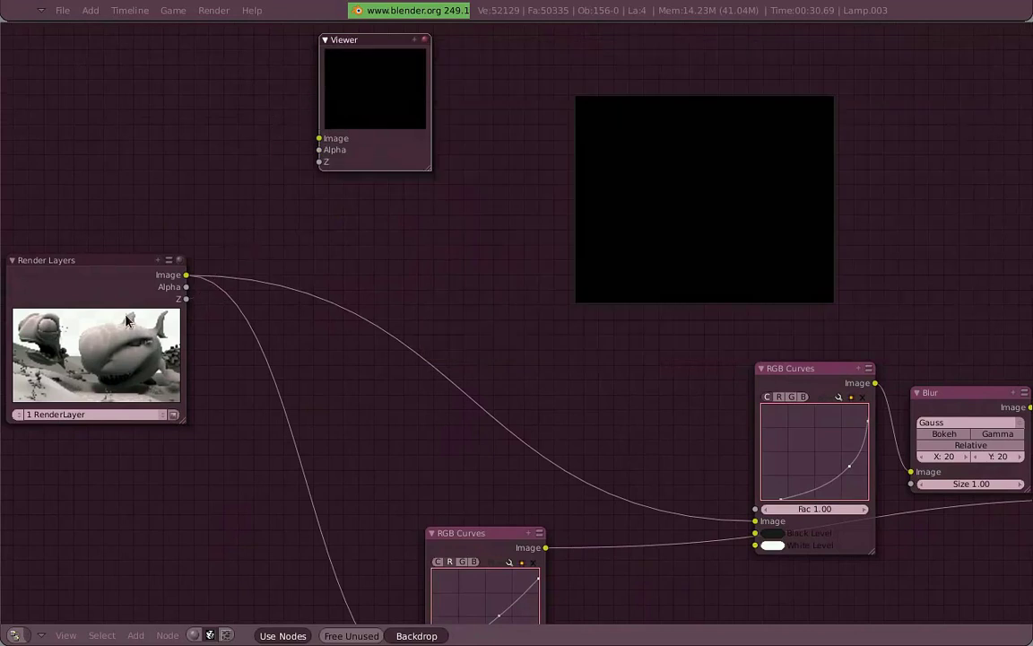
Add a Map Value node between the Render Layers Z output and the Viewer's Image input
{"action": "key", "text": "space"}
{"action": "mouse_move", "coordinate": [230, 361]}
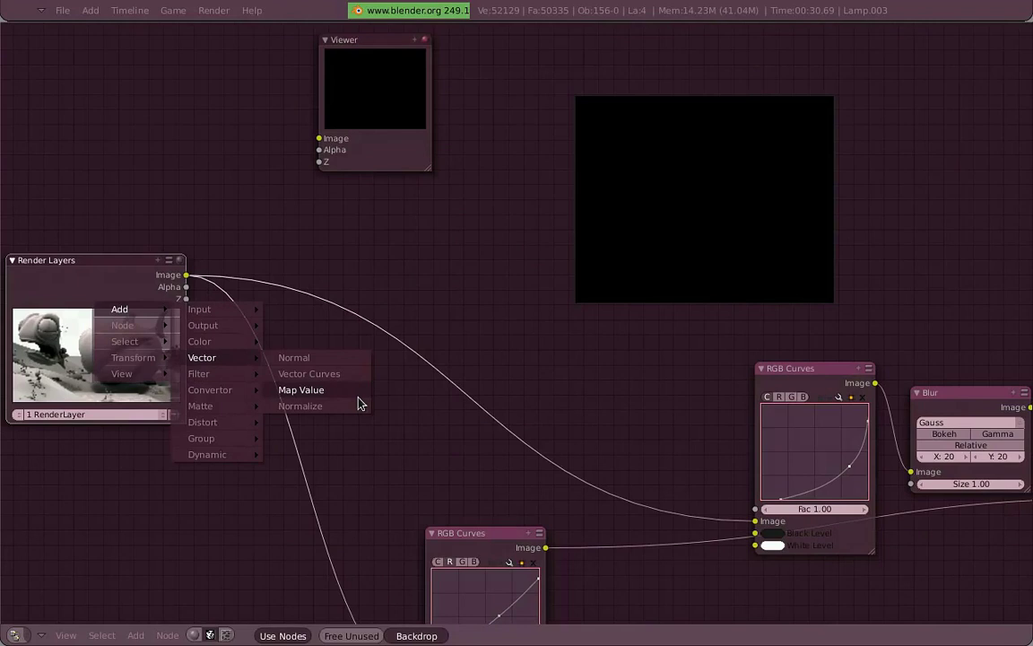
{"action": "left_click", "coordinate": [358, 403]}
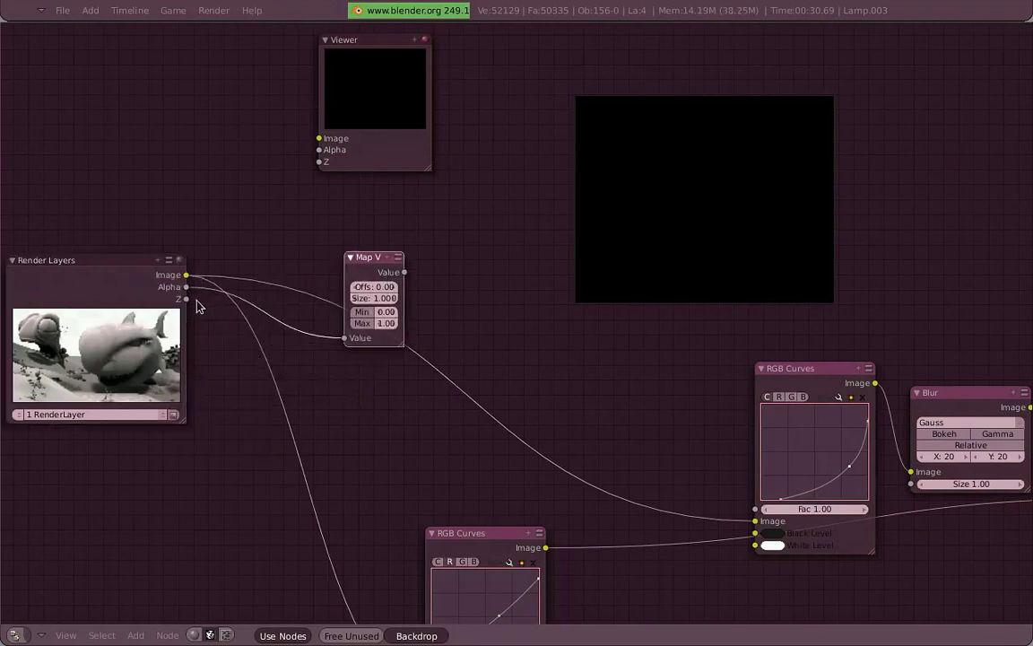
{"action": "left_click_drag", "start_coordinate": [186, 299], "coordinate": [344, 337]}
{"action": "left_click_drag", "start_coordinate": [378, 274], "coordinate": [319, 139]}
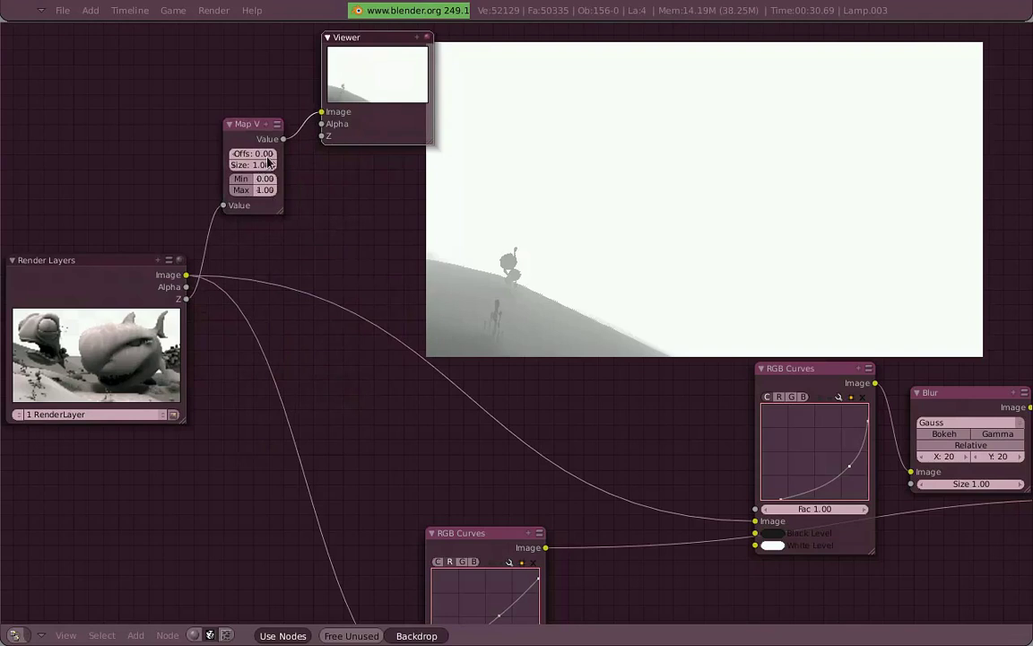
Set the Map Value node's offset to -5
{"action": "left_click_drag", "start_coordinate": [273, 161], "coordinate": [245, 159]}
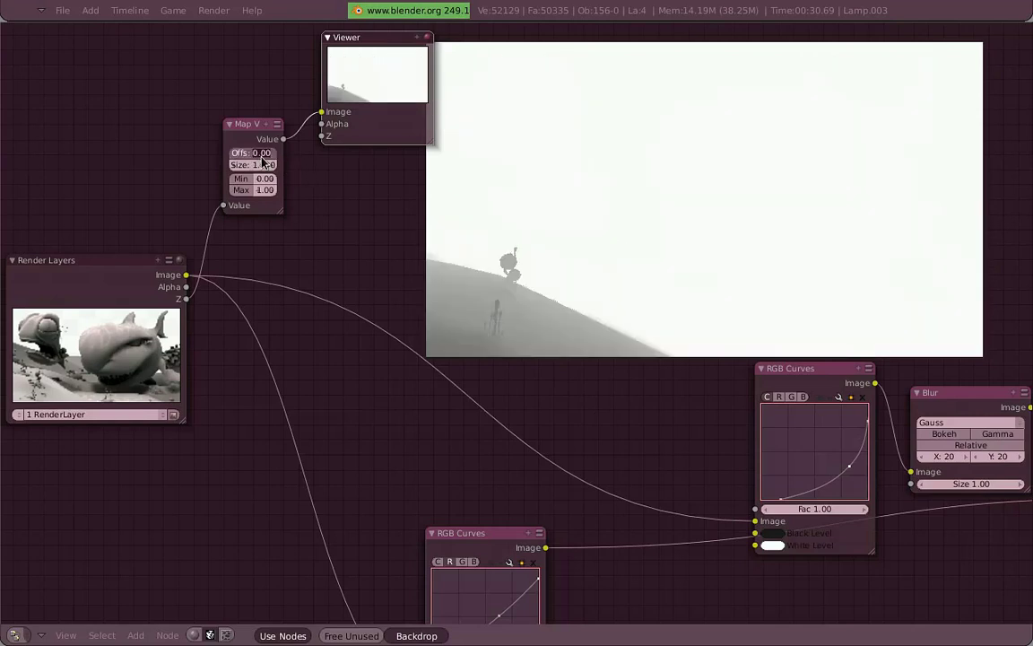
{"action": "type", "text": "-5"}
{"action": "key", "text": "Return"}
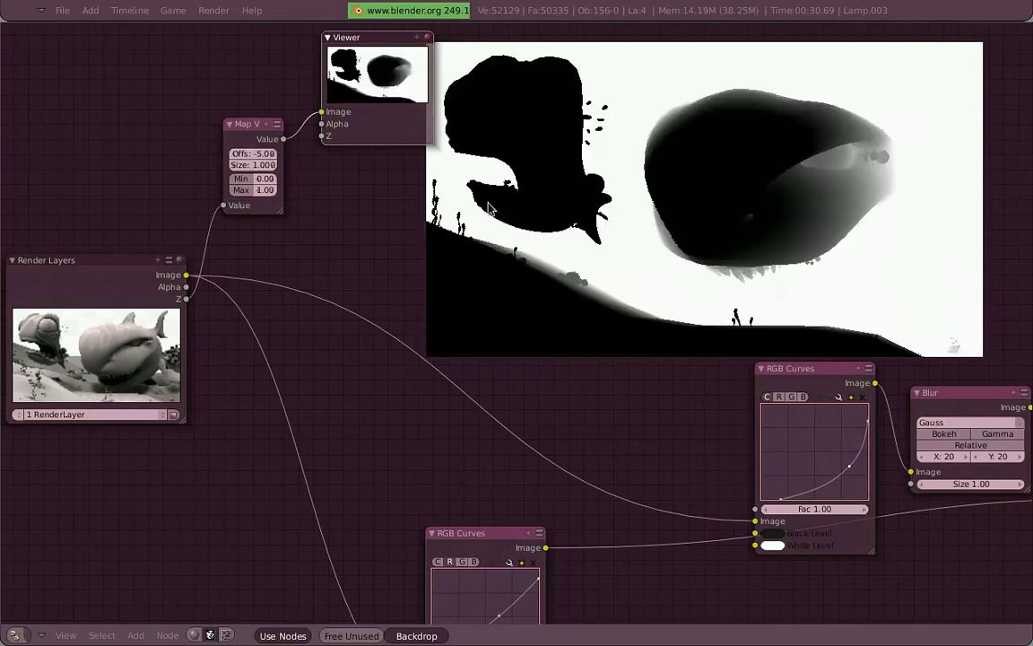
Widen the Map Value node, collapse the Viewer node and move it clear of the Map Value node
{"action": "left_click_drag", "start_coordinate": [280, 211], "coordinate": [312, 216]}
{"action": "right_click_drag", "start_coordinate": [287, 163], "coordinate": [272, 157]}
{"action": "scroll", "coordinate": [214, 146], "scroll_direction": "up", "scroll_amount": 2}
{"action": "middle_click_drag", "start_coordinate": [230, 155], "coordinate": [309, 322]}
{"action": "left_click", "coordinate": [374, 136]}
{"action": "left_click", "coordinate": [289, 27]}
{"action": "left_click_drag", "start_coordinate": [318, 35], "coordinate": [332, 91]}
{"action": "left_click_drag", "start_coordinate": [176, 177], "coordinate": [213, 172]}
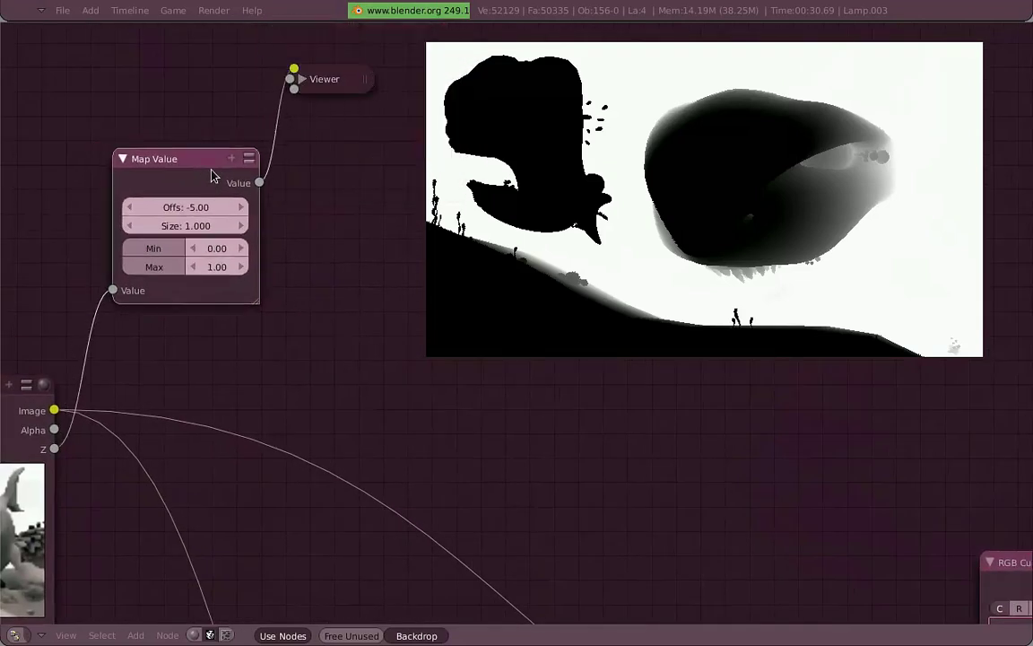
Set the Map Value offset to -7.65 and its size to 0.028
{"action": "left_click_drag", "start_coordinate": [243, 235], "coordinate": [222, 248]}
{"action": "left_click", "coordinate": [224, 233]}
{"action": "left_click", "coordinate": [264, 237]}
{"action": "left_click_drag", "start_coordinate": [247, 233], "coordinate": [176, 233]}
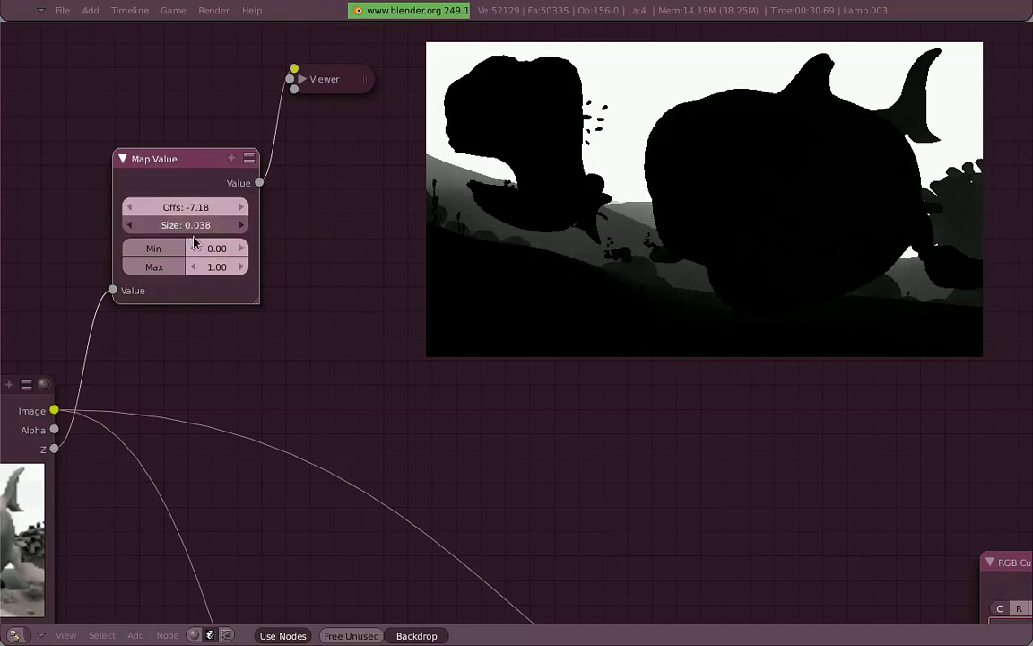
{"action": "mouse_move", "coordinate": [242, 212]}
{"action": "left_mouse_down"}
{"action": "mouse_move", "coordinate": [227, 213]}
{"action": "mouse_move", "coordinate": [261, 222]}
{"action": "mouse_move", "coordinate": [228, 210]}
{"action": "mouse_move", "coordinate": [250, 214]}
{"action": "left_mouse_up"}
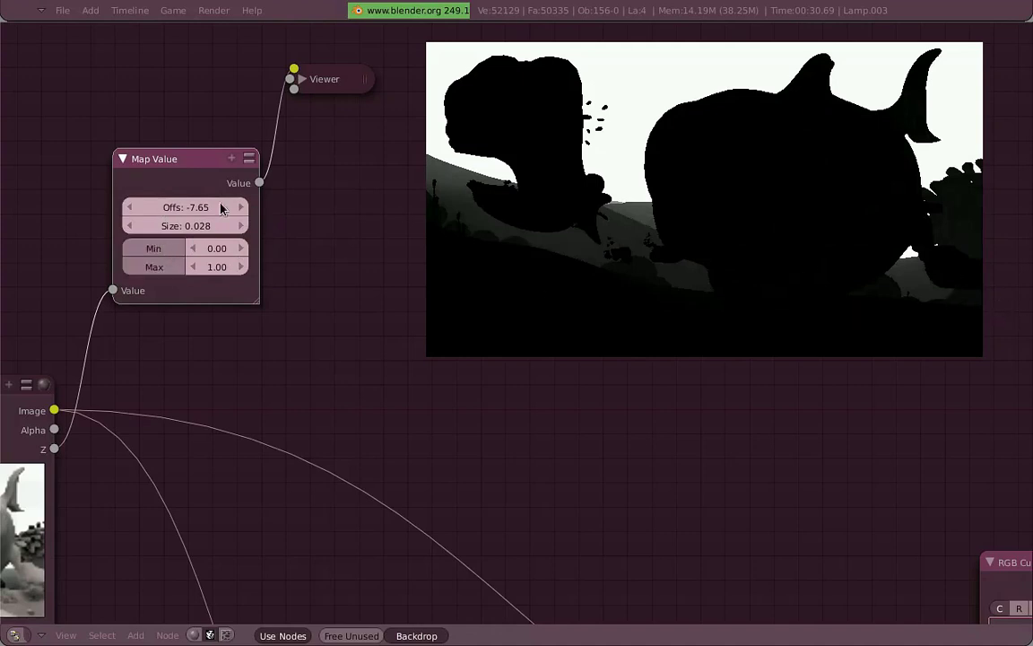
Add an RGB Curves node and connect the Render Layers Image output to its Image input
{"action": "left_click_drag", "start_coordinate": [337, 82], "coordinate": [366, 40]}
{"action": "left_click_drag", "start_coordinate": [187, 170], "coordinate": [185, 219]}
{"action": "scroll", "coordinate": [197, 215], "scroll_direction": "down", "scroll_amount": 2}
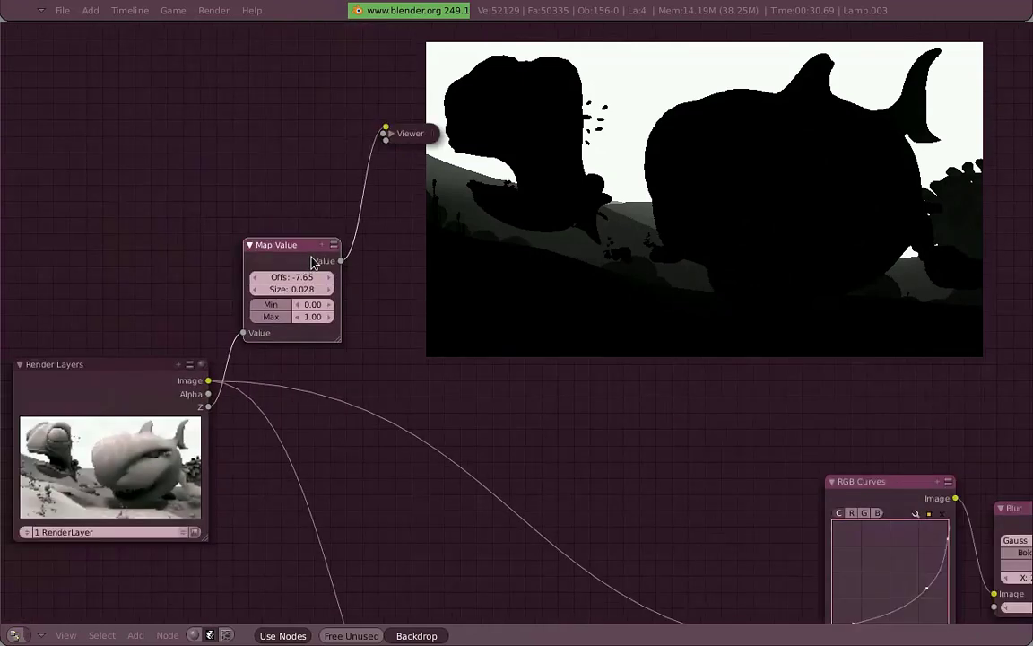
{"action": "key", "text": "shift+a"}
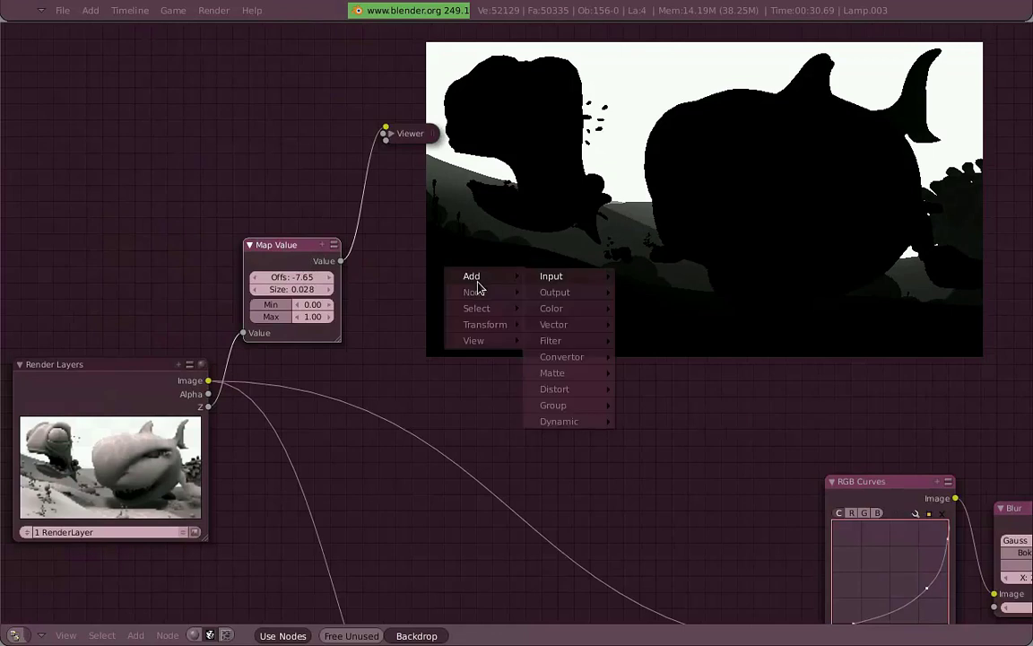
{"action": "mouse_move", "coordinate": [574, 318]}
{"action": "left_click", "coordinate": [658, 310]}
{"action": "left_click", "coordinate": [687, 303]}
{"action": "left_click_drag", "start_coordinate": [219, 383], "coordinate": [502, 403]}
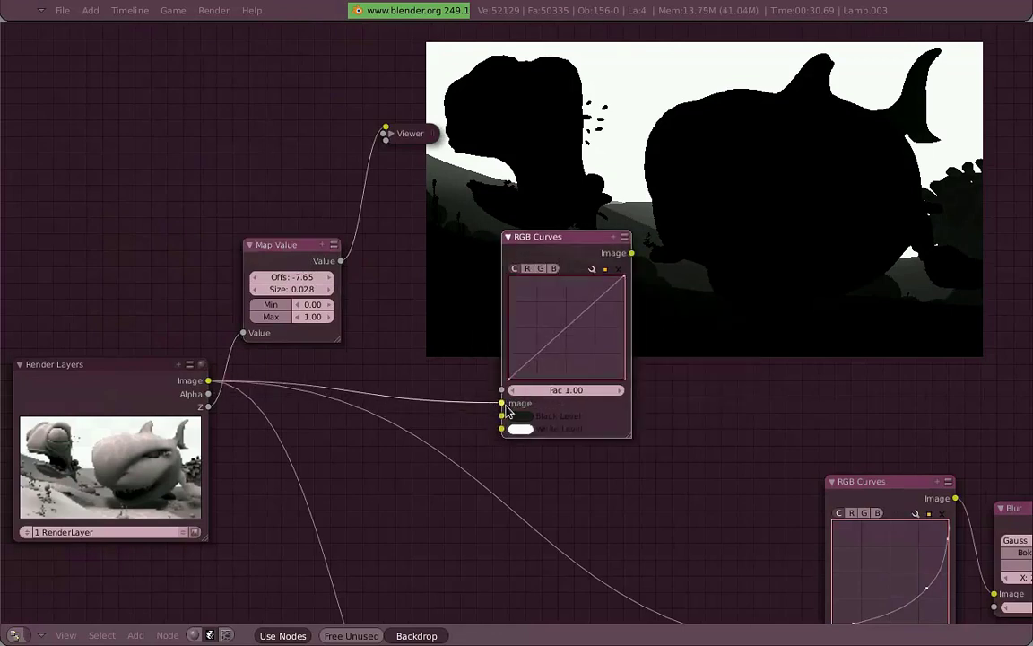
Move the new RGB Curves node closer to the Map Value node and show its output in the Viewer
{"action": "left_click", "coordinate": [565, 259], "text": "ctrl"}
{"action": "middle_click_drag", "start_coordinate": [580, 251], "coordinate": [506, 253]}
{"action": "left_click_drag", "start_coordinate": [498, 254], "coordinate": [429, 236]}
{"action": "left_click", "coordinate": [231, 266], "text": "ctrl+shift"}
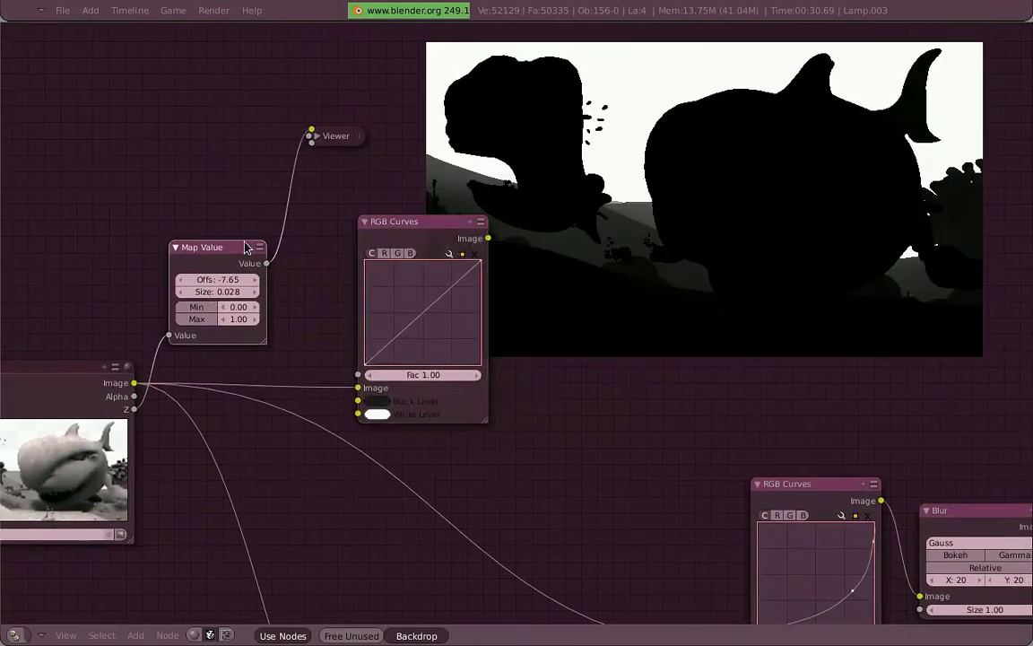
{"action": "left_click", "coordinate": [425, 236], "text": "ctrl+shift"}
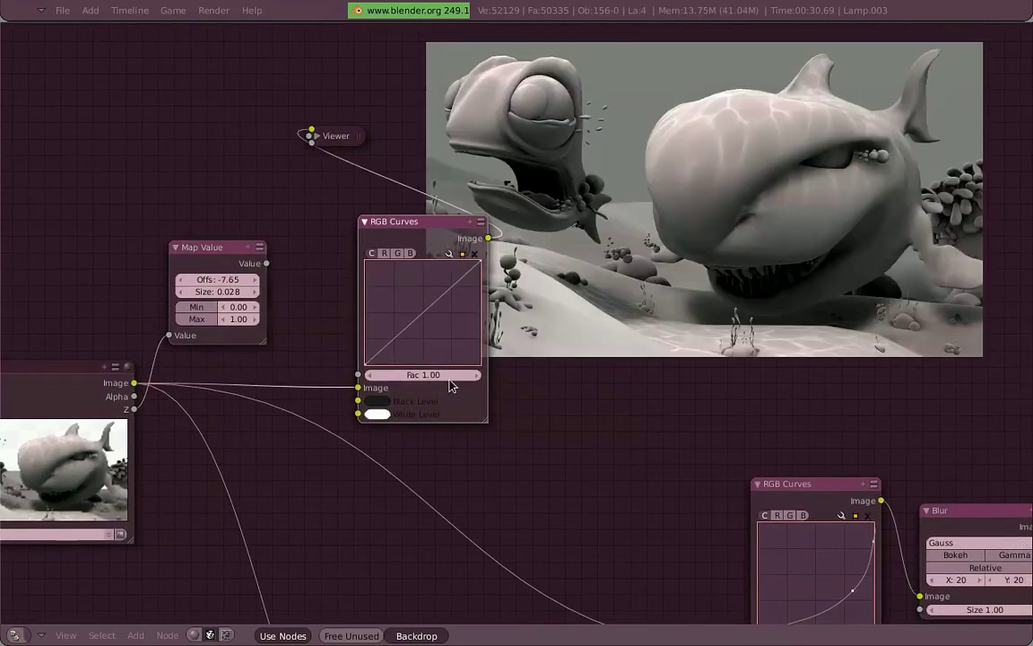
Brighten the image with the new RGB Curves node and lower the end of its blue curve for a pale yellow tint
{"action": "left_click_drag", "start_coordinate": [430, 305], "coordinate": [407, 278]}
{"action": "left_click", "coordinate": [410, 254]}
{"action": "left_click_drag", "start_coordinate": [479, 265], "coordinate": [458, 386]}
{"action": "left_click_drag", "start_coordinate": [568, 378], "coordinate": [637, 380]}
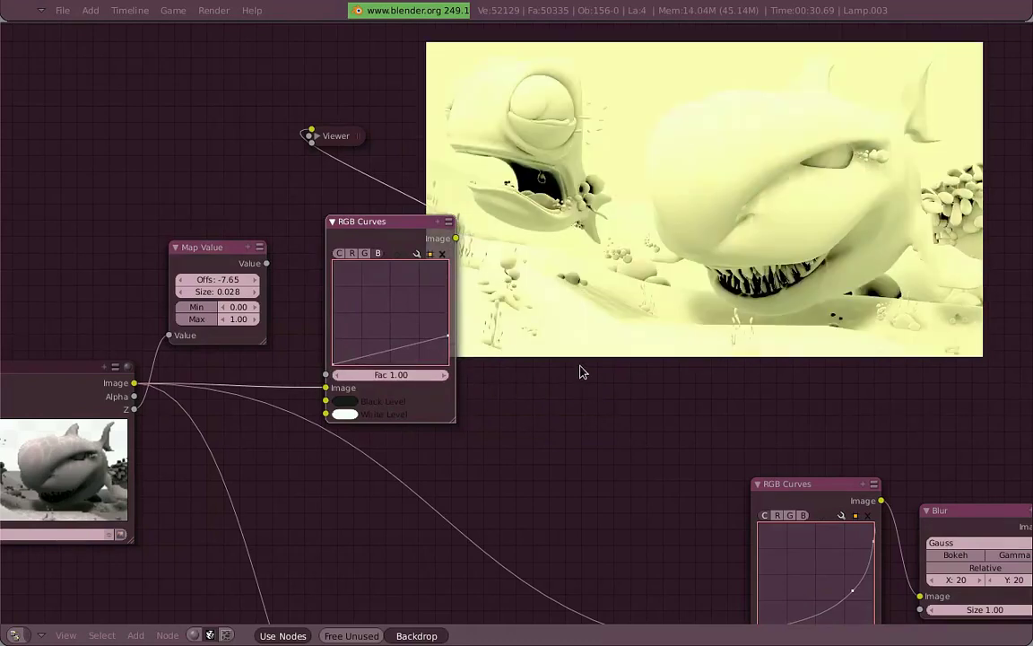
{"action": "middle_click_drag", "start_coordinate": [583, 367], "coordinate": [611, 369]}
{"action": "left_click_drag", "start_coordinate": [480, 344], "coordinate": [483, 330]}
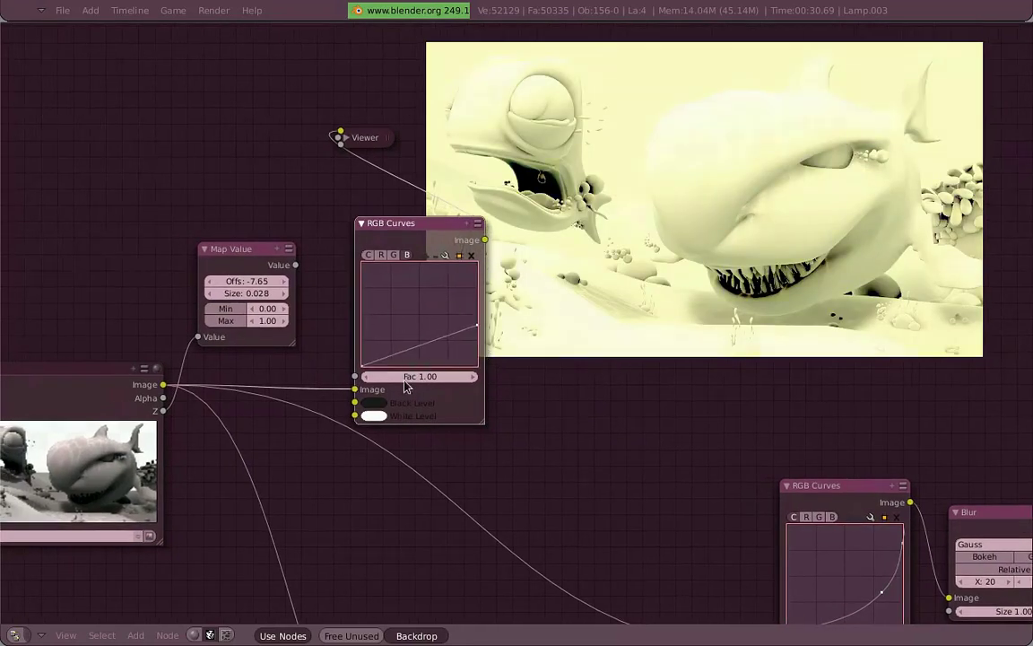
Compare the Map Value and new RGB Curves outputs, and connect the Map Value output to the curves node's Fac input
{"action": "left_click", "coordinate": [259, 268], "text": "ctrl"}
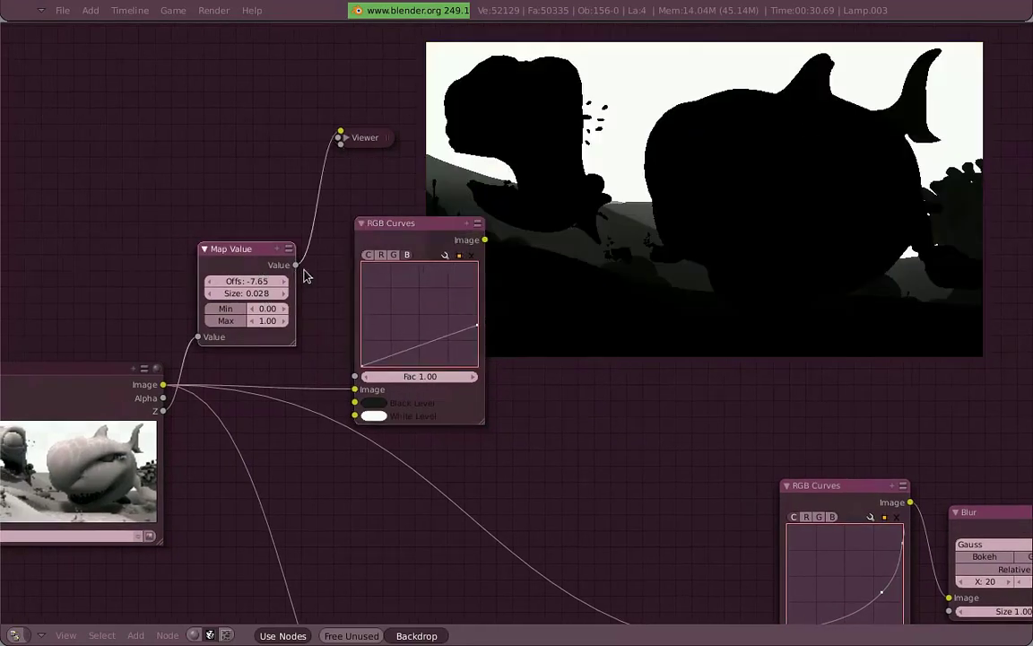
{"action": "left_click", "coordinate": [378, 276], "text": "ctrl+shift"}
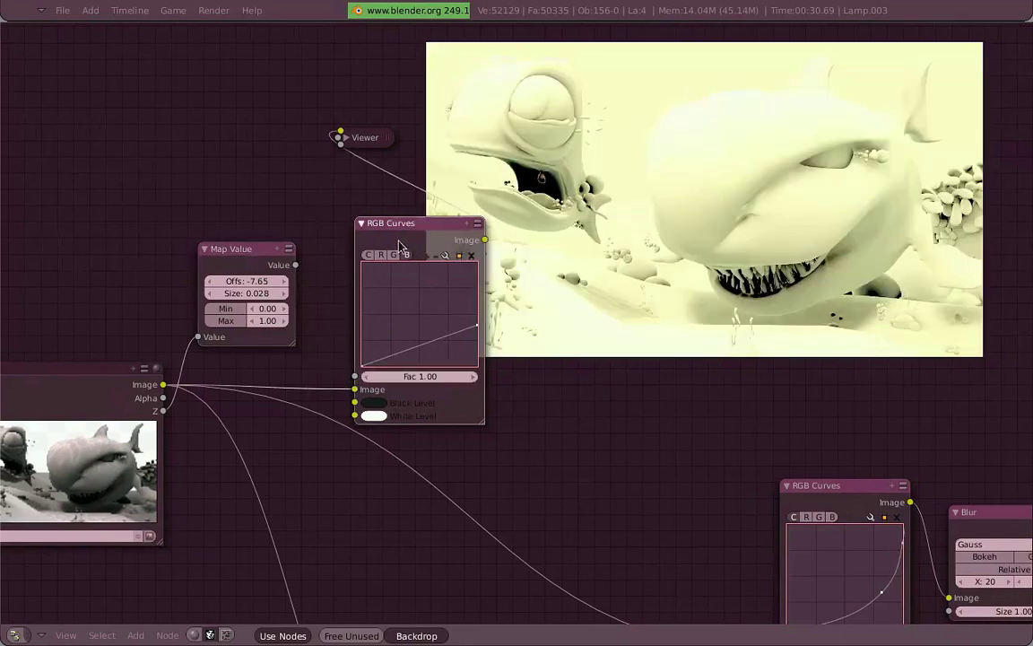
{"action": "left_click_drag", "start_coordinate": [295, 265], "coordinate": [355, 376]}
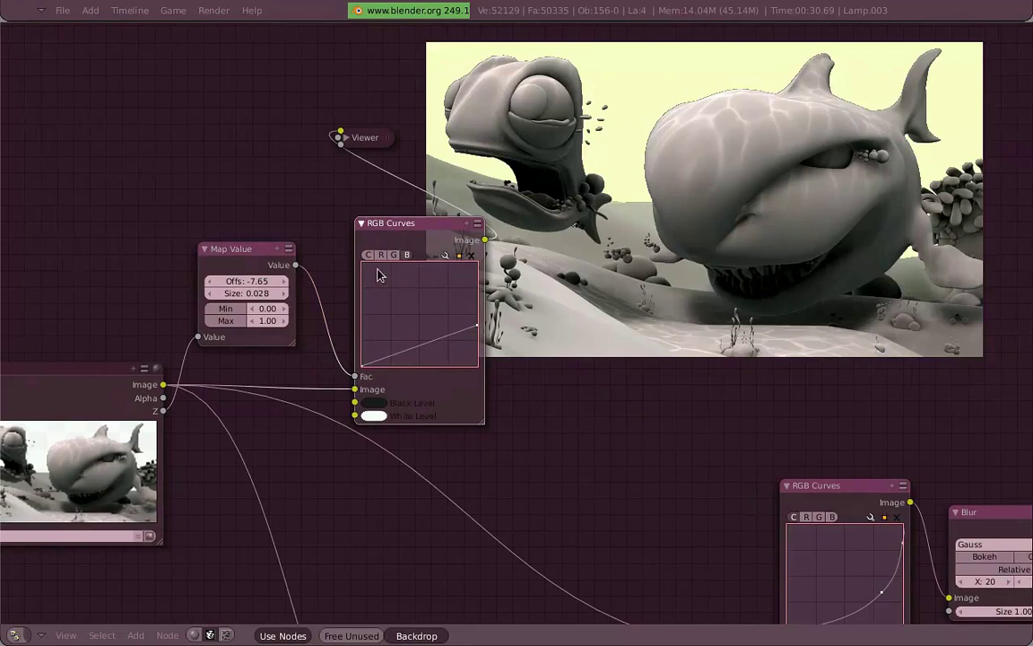
Set the Map Value offset to -8.23, check the mask, and move the RGB Curves node further from the Map Value node
{"action": "mouse_move", "coordinate": [280, 284]}
{"action": "left_mouse_down"}
{"action": "mouse_move", "coordinate": [263, 285]}
{"action": "mouse_move", "coordinate": [284, 285]}
{"action": "left_mouse_up"}
{"action": "left_click", "coordinate": [278, 266], "text": "ctrl"}
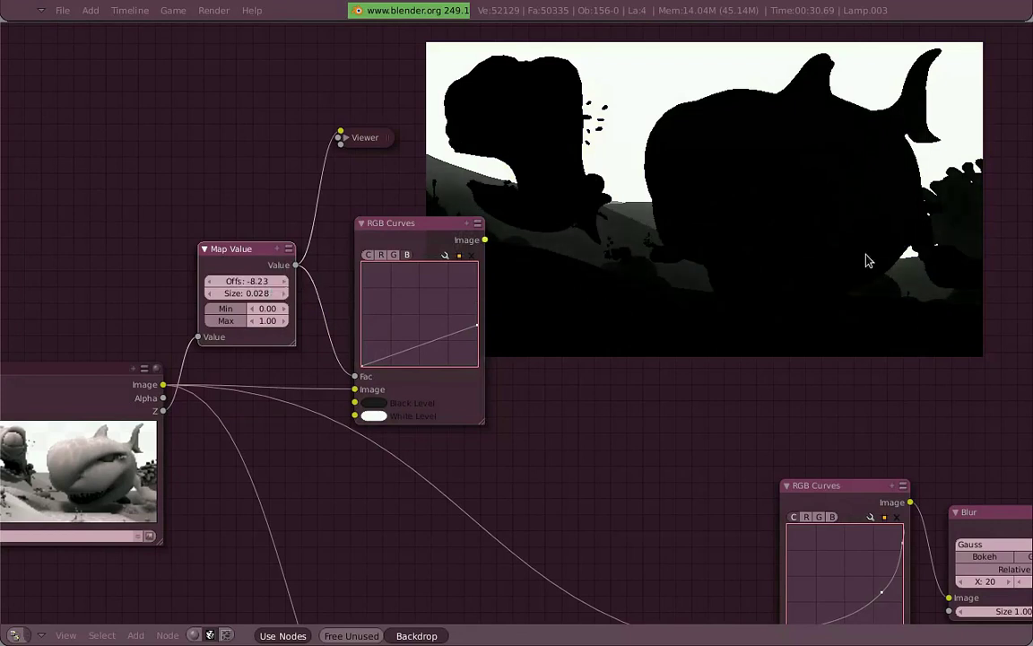
{"action": "left_click", "coordinate": [425, 235], "text": "ctrl+shift"}
{"action": "left_click_drag", "start_coordinate": [425, 235], "coordinate": [485, 247]}
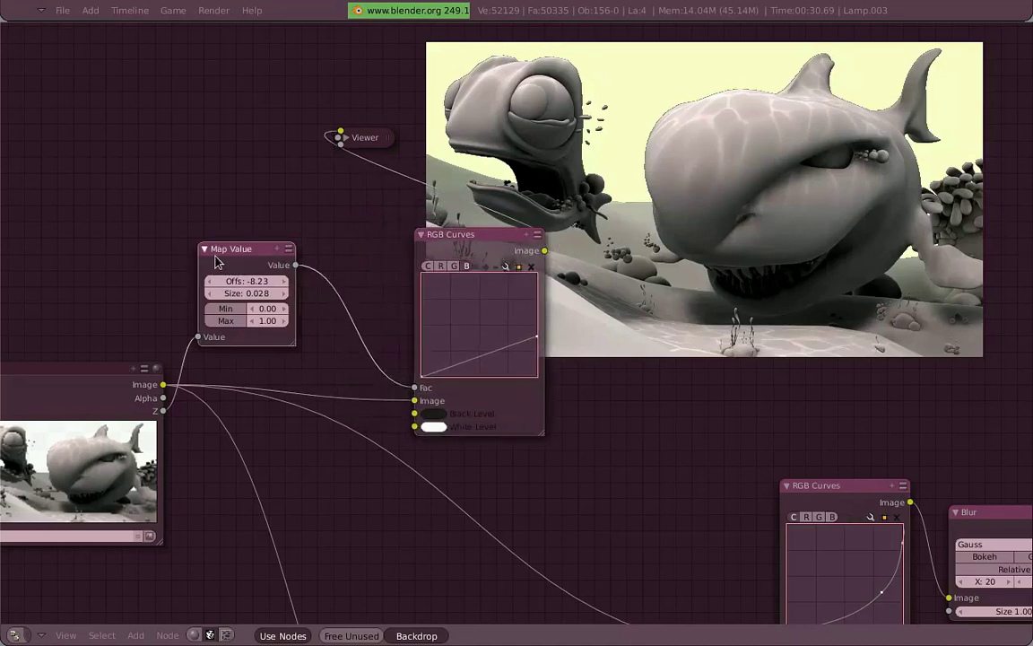
Move the Viewer node to the far side of the new RGB Curves node, below the backdrop image
{"action": "mouse_move", "coordinate": [223, 263]}
{"action": "left_mouse_down"}
{"action": "mouse_move", "coordinate": [186, 244]}
{"action": "mouse_move", "coordinate": [150, 260]}
{"action": "mouse_move", "coordinate": [202, 232]}
{"action": "mouse_move", "coordinate": [232, 261]}
{"action": "left_mouse_up"}
{"action": "key", "text": "a"}
{"action": "key", "text": "b"}
{"action": "left_click_drag", "start_coordinate": [558, 392], "coordinate": [364, 139]}
{"action": "key", "text": "g"}
{"action": "left_click", "coordinate": [414, 146]}
{"action": "key", "text": "a"}
{"action": "left_click_drag", "start_coordinate": [434, 146], "coordinate": [770, 360]}
Shift the backdrop image up and raise the new RGB Curves and Map Value nodes in the tree
{"action": "middle_click_drag", "start_coordinate": [373, 402], "coordinate": [388, 385]}
{"action": "middle_click_drag", "start_coordinate": [387, 386], "coordinate": [402, 366], "text": "shift"}
{"action": "middle_click_drag", "start_coordinate": [403, 366], "coordinate": [405, 371]}
{"action": "left_click_drag", "start_coordinate": [528, 248], "coordinate": [542, 199]}
{"action": "key", "text": "space"}
{"action": "left_click_drag", "start_coordinate": [251, 248], "coordinate": [235, 207]}
Add a ColorRamp node fed by the Map Value output, just below that node, and show its output in the backdrop
{"action": "key", "text": "shift+a"}
{"action": "mouse_move", "coordinate": [326, 254]}
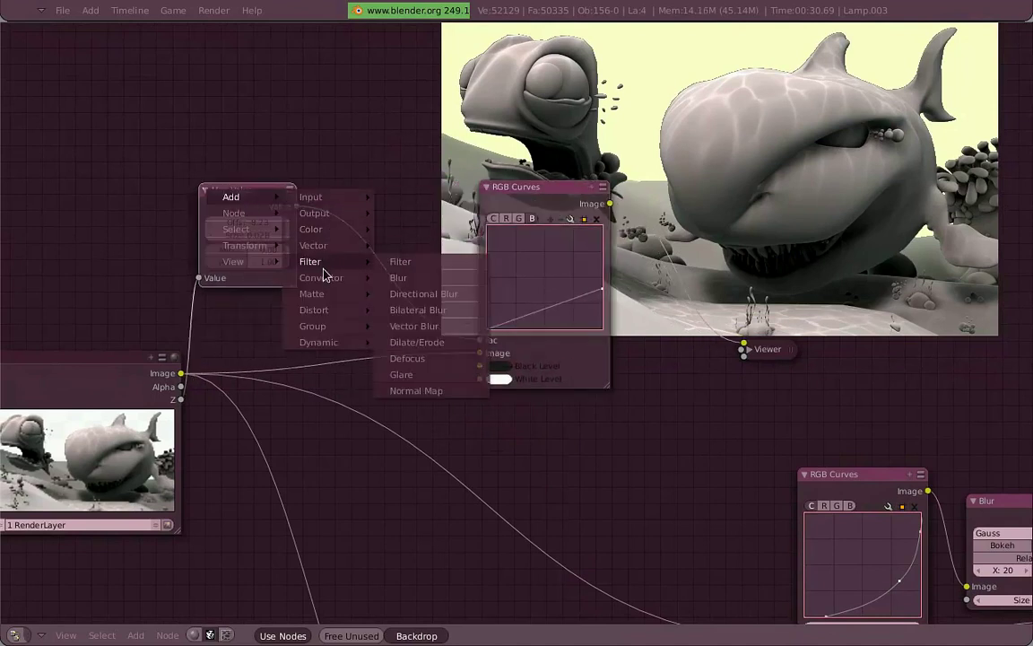
{"action": "mouse_move", "coordinate": [326, 286]}
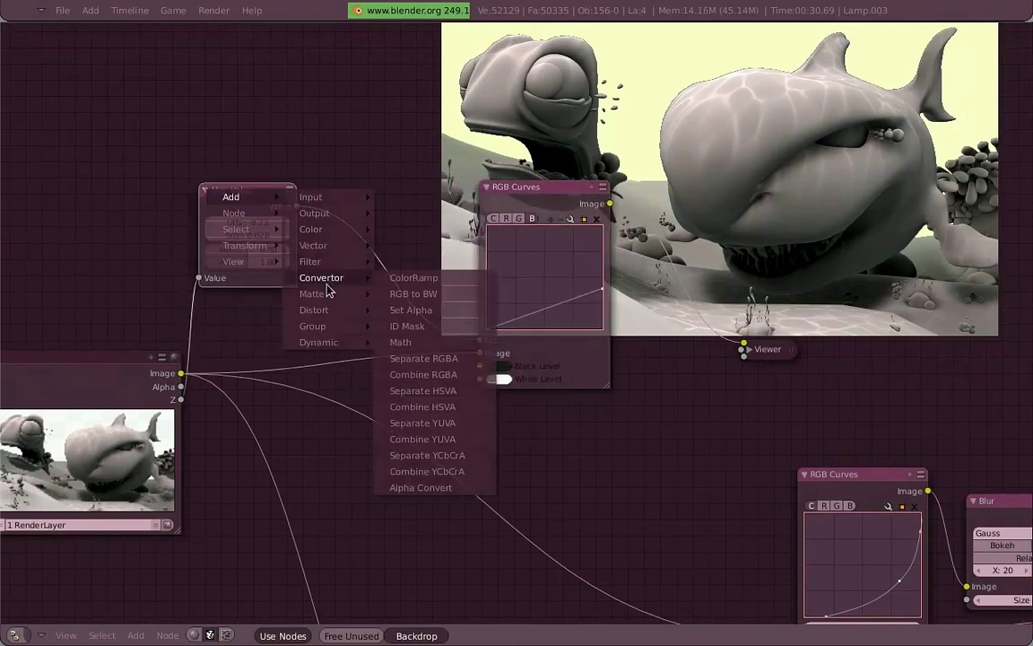
{"action": "left_click", "coordinate": [474, 290]}
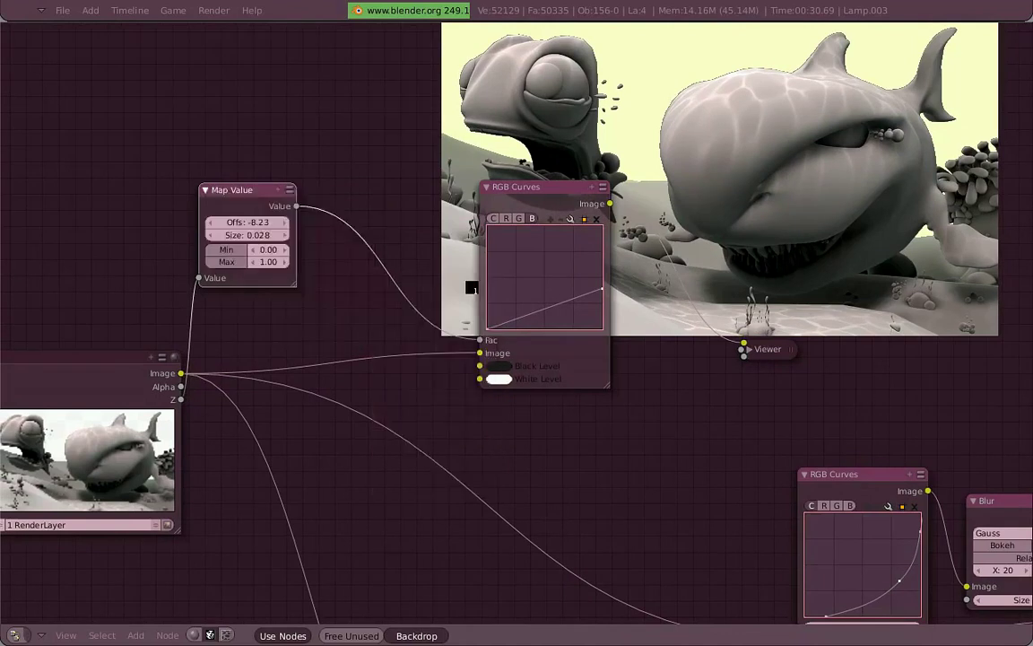
{"action": "left_click", "coordinate": [299, 291]}
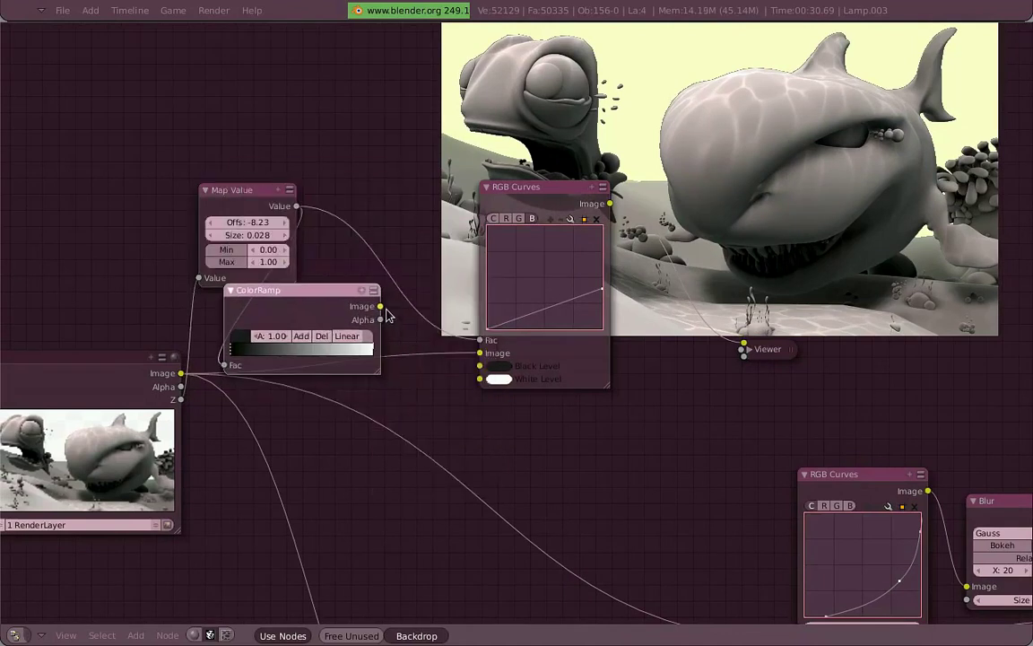
{"action": "left_click", "coordinate": [361, 306], "text": "ctrl"}
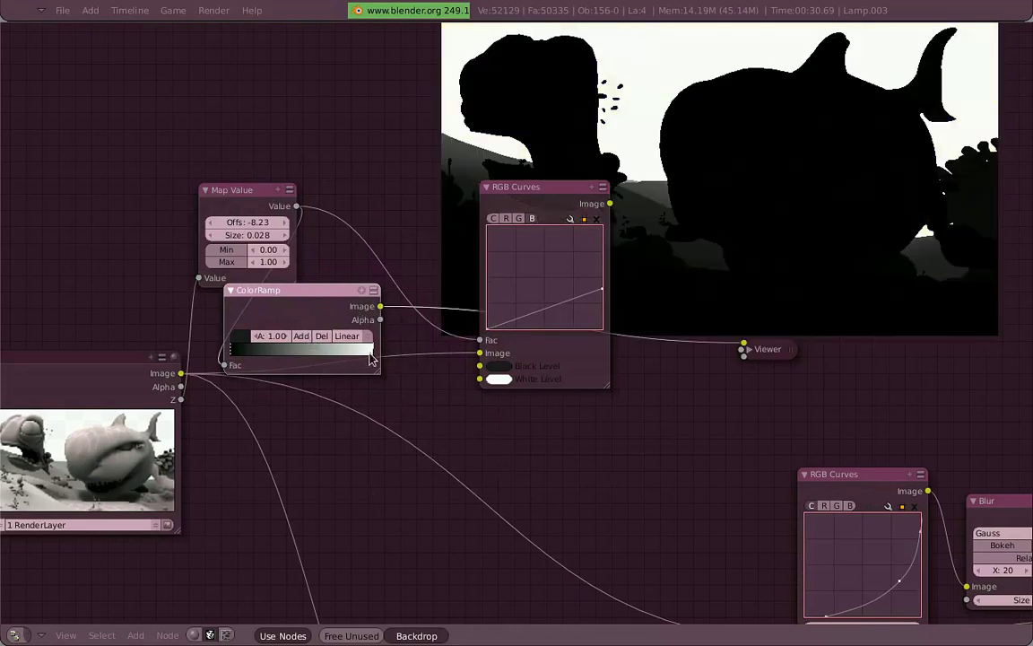
Shift the ColorRamp's white stop to about the middle of the ramp to brighten the depth mask
{"action": "left_click_drag", "start_coordinate": [373, 351], "coordinate": [294, 356]}
{"action": "mouse_move", "coordinate": [594, 295]}
{"action": "middle_mouse_down", "text": "shift"}
{"action": "mouse_move", "coordinate": [553, 297]}
{"action": "mouse_move", "coordinate": [607, 289]}
{"action": "middle_mouse_up", "text": "shift"}
{"action": "scroll", "coordinate": [606, 289], "scroll_direction": "up", "scroll_amount": 1, "text": "shift"}
{"action": "left_click_drag", "start_coordinate": [238, 370], "coordinate": [428, 365]}
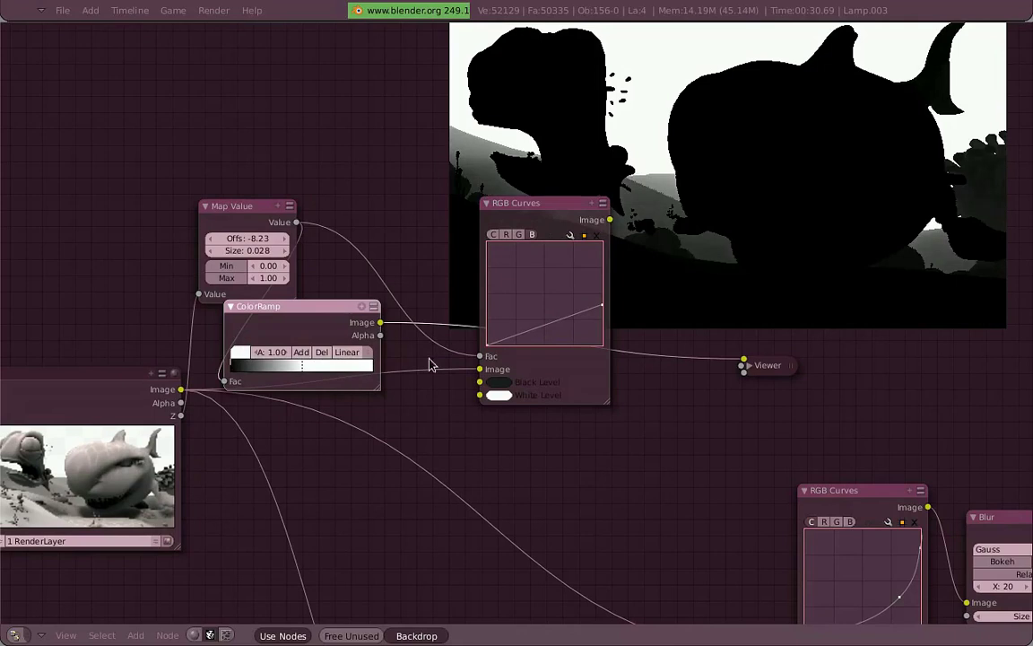
Connect the ColorRamp Image output to the RGB Curves Fac input, and bring the white stop to about 40% of the ramp
{"action": "left_click", "coordinate": [546, 220], "text": "ctrl+shift"}
{"action": "left_click_drag", "start_coordinate": [382, 323], "coordinate": [486, 360]}
{"action": "mouse_move", "coordinate": [325, 369]}
{"action": "left_mouse_down"}
{"action": "mouse_move", "coordinate": [279, 370]}
{"action": "mouse_move", "coordinate": [368, 370]}
{"action": "mouse_move", "coordinate": [274, 375]}
{"action": "mouse_move", "coordinate": [337, 372]}
{"action": "mouse_move", "coordinate": [310, 374]}
{"action": "mouse_move", "coordinate": [321, 374]}
{"action": "left_mouse_up"}
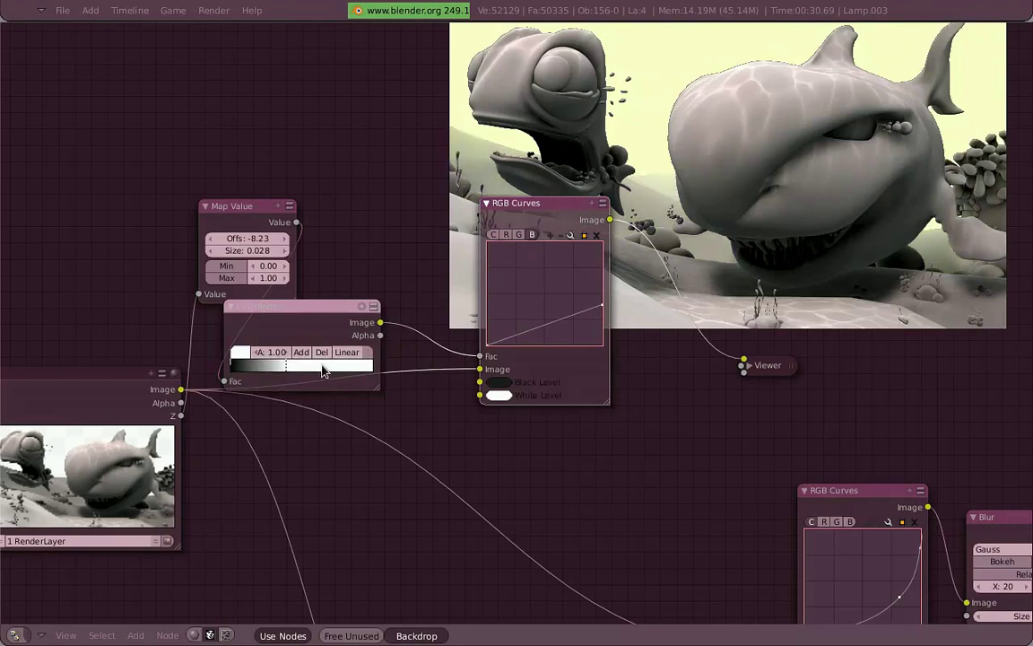
Collapse the ColorRamp node between Map Value and RGB Curves, and move the RGB Curves node slightly closer to it
{"action": "left_click", "coordinate": [557, 220], "text": "ctrl+shift"}
{"action": "left_click_drag", "start_coordinate": [289, 306], "coordinate": [363, 248]}
{"action": "left_click", "coordinate": [248, 330]}
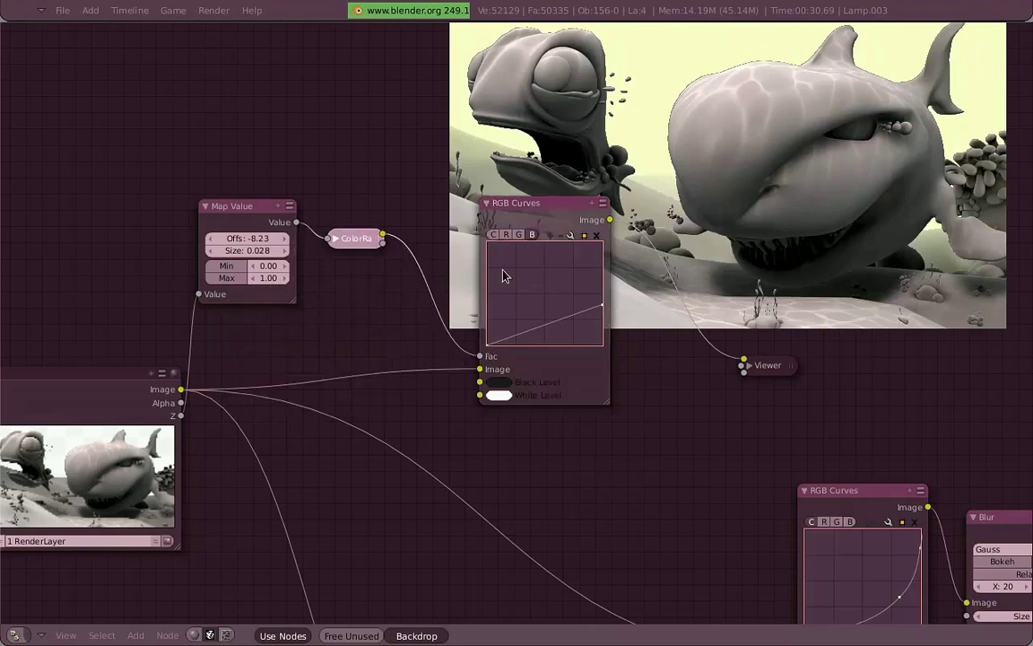
{"action": "left_click_drag", "start_coordinate": [527, 221], "coordinate": [497, 214]}
{"action": "middle_click_drag", "start_coordinate": [526, 278], "coordinate": [440, 321]}
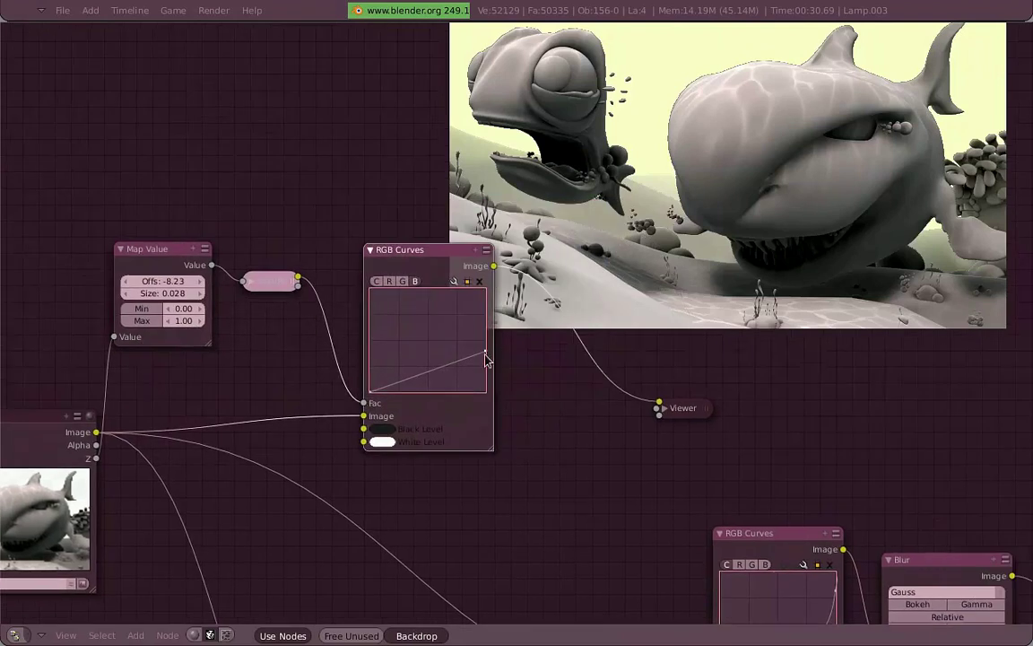
Reshape the RGB Curves node's channels for a dark blue fog, pulling the combined curve down and bowing the blue curve upward
{"action": "left_click_drag", "start_coordinate": [486, 351], "coordinate": [446, 239]}
{"action": "left_click", "coordinate": [389, 281]}
{"action": "left_click", "coordinate": [379, 283]}
{"action": "left_click_drag", "start_coordinate": [408, 311], "coordinate": [459, 366]}
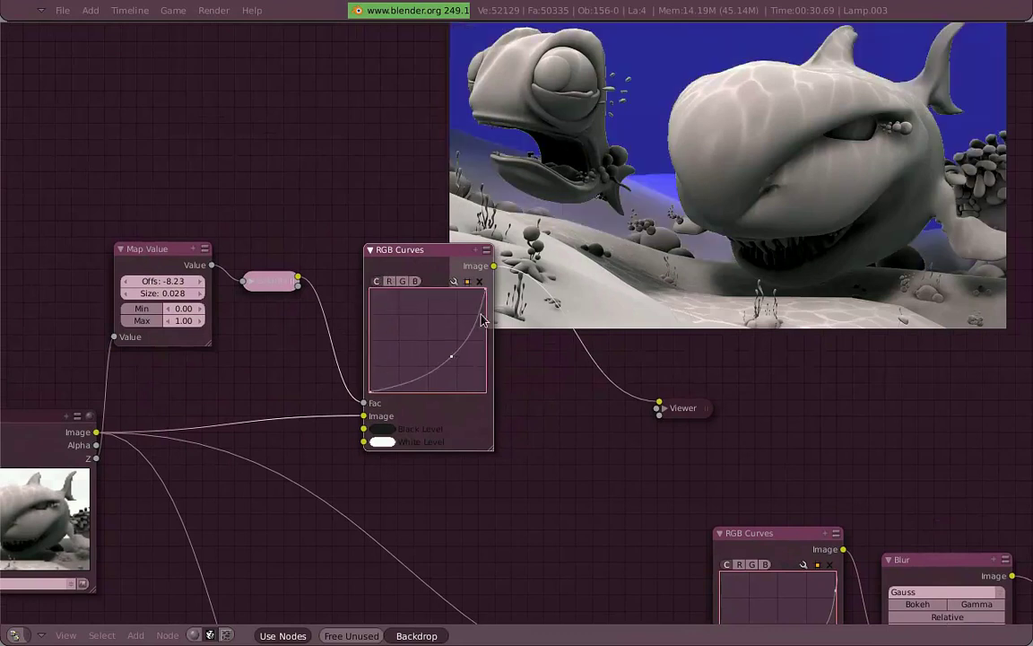
{"action": "left_click_drag", "start_coordinate": [489, 309], "coordinate": [459, 380]}
{"action": "left_click_drag", "start_coordinate": [377, 401], "coordinate": [373, 362]}
{"action": "left_click_drag", "start_coordinate": [455, 371], "coordinate": [432, 399]}
{"action": "left_click_drag", "start_coordinate": [374, 360], "coordinate": [417, 312]}
{"action": "left_click", "coordinate": [415, 277]}
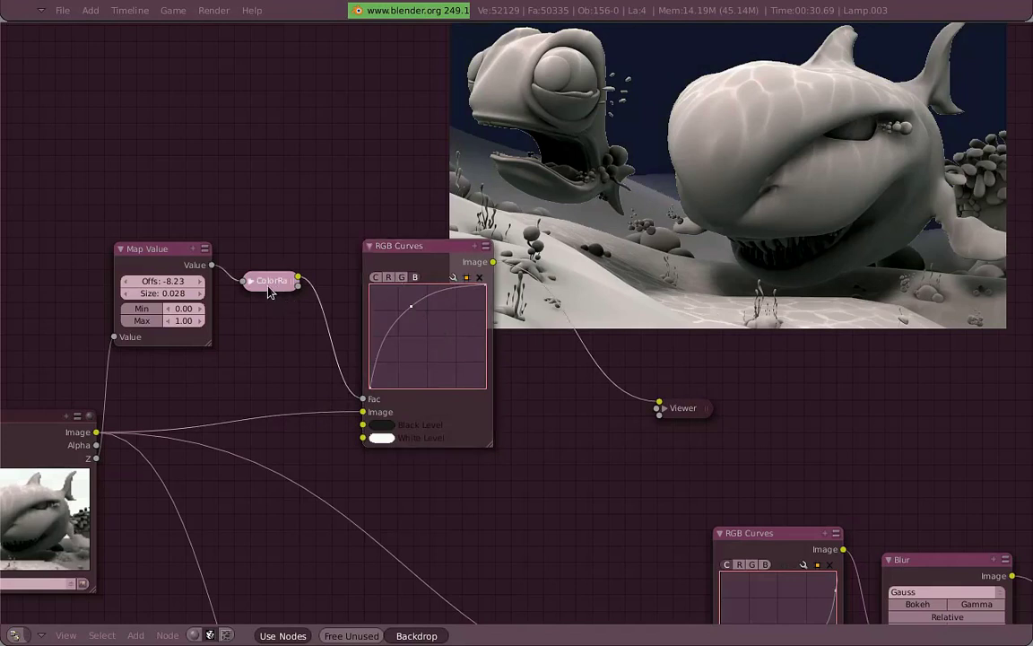
Collapse the Map Value node and move it up, then expand the ColorRamp node beneath it
{"action": "left_click", "coordinate": [121, 249]}
{"action": "left_click_drag", "start_coordinate": [130, 257], "coordinate": [185, 227]}
{"action": "left_click_drag", "start_coordinate": [269, 280], "coordinate": [192, 272]}
{"action": "left_click", "coordinate": [178, 272]}
Set the ColorRamp interpolation to B-Spline and adjust its stops while viewing the ramp output
{"action": "left_click_drag", "start_coordinate": [231, 339], "coordinate": [253, 333]}
{"action": "left_click", "coordinate": [281, 319]}
{"action": "left_click", "coordinate": [311, 275]}
{"action": "mouse_move", "coordinate": [177, 336]}
{"action": "left_mouse_down"}
{"action": "mouse_move", "coordinate": [216, 332]}
{"action": "mouse_move", "coordinate": [161, 341]}
{"action": "mouse_move", "coordinate": [181, 342]}
{"action": "left_mouse_up"}
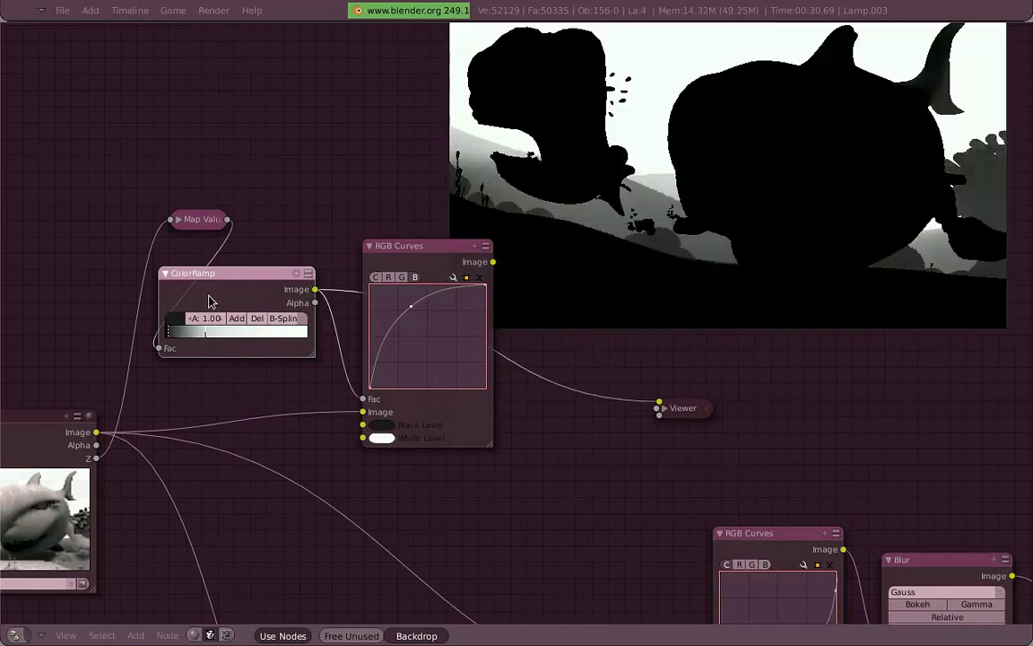
Compare the RGB Curves, Map Value and Render Layers outputs in the backdrop, and check the scene in the full window layout
{"action": "left_click", "coordinate": [439, 275], "text": "ctrl+shift"}
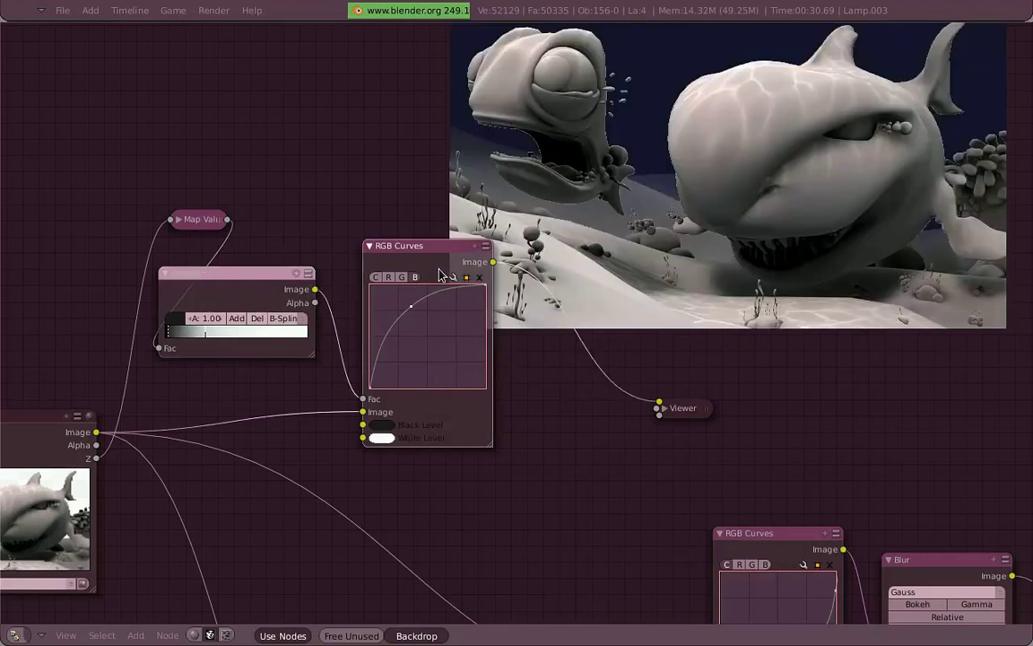
{"action": "scroll", "coordinate": [439, 275], "scroll_direction": "down", "scroll_amount": 2}
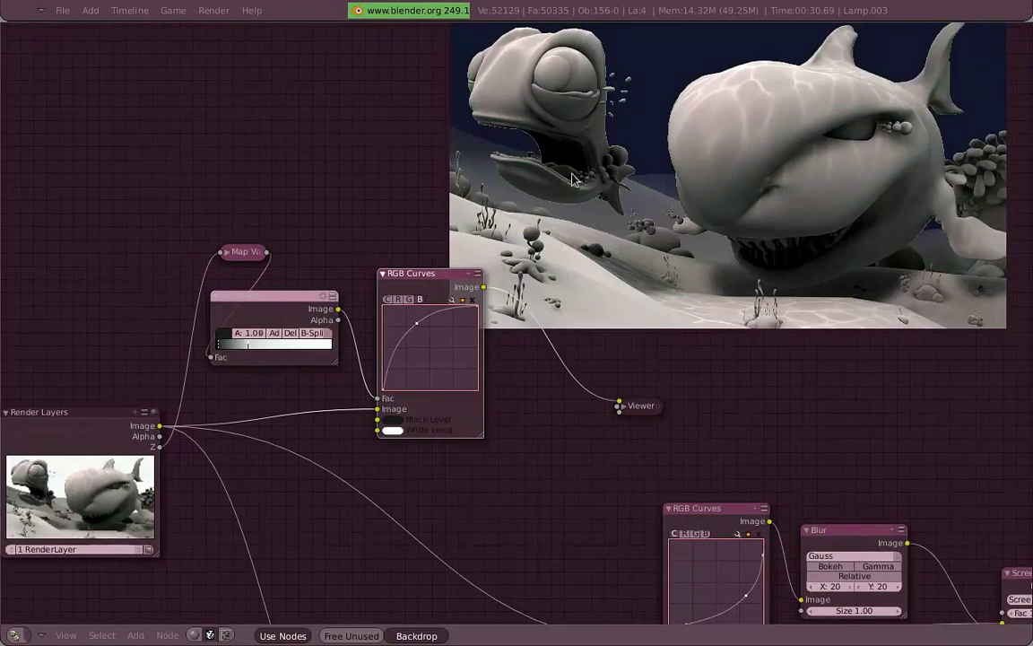
{"action": "left_click", "coordinate": [254, 254], "text": "ctrl+shift"}
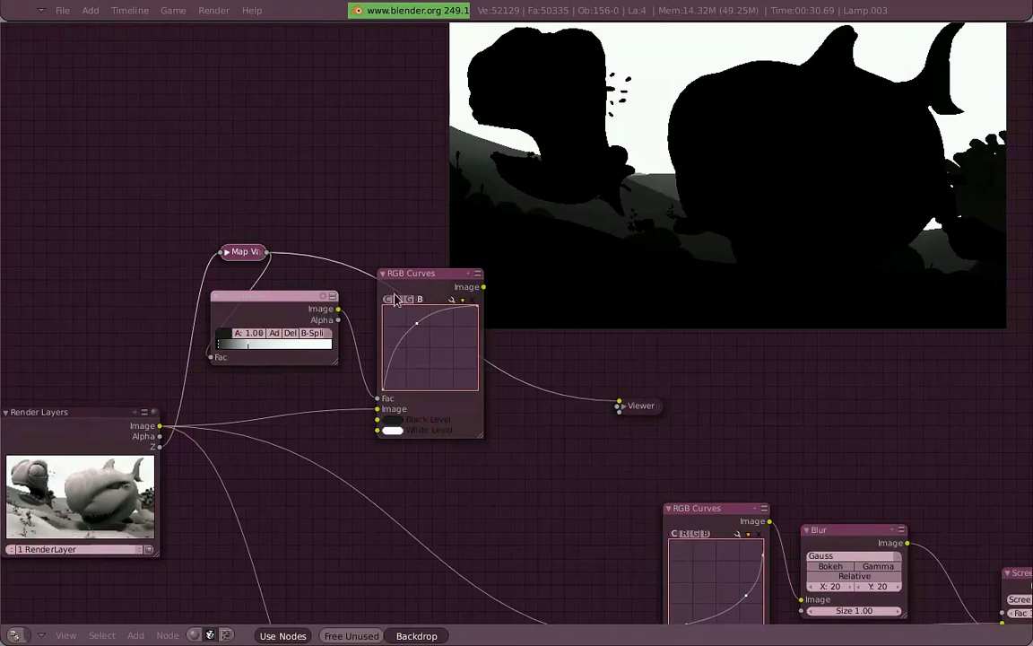
{"action": "left_click", "coordinate": [139, 410], "text": "ctrl+shift"}
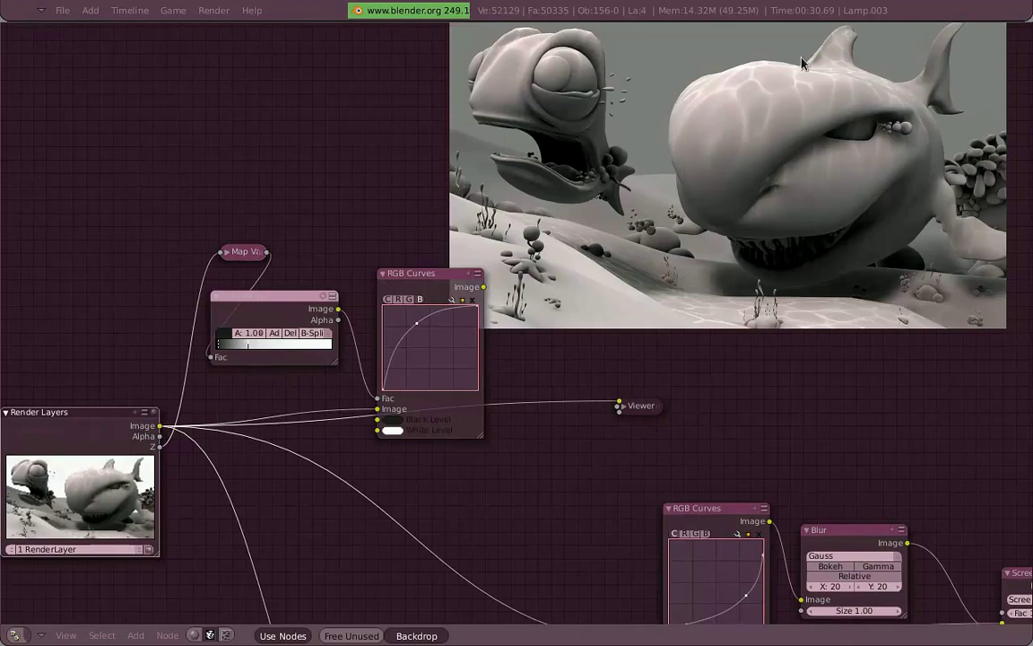
{"action": "left_click", "coordinate": [246, 252], "text": "ctrl+shift"}
{"action": "left_click", "coordinate": [445, 297], "text": "ctrl+shift"}
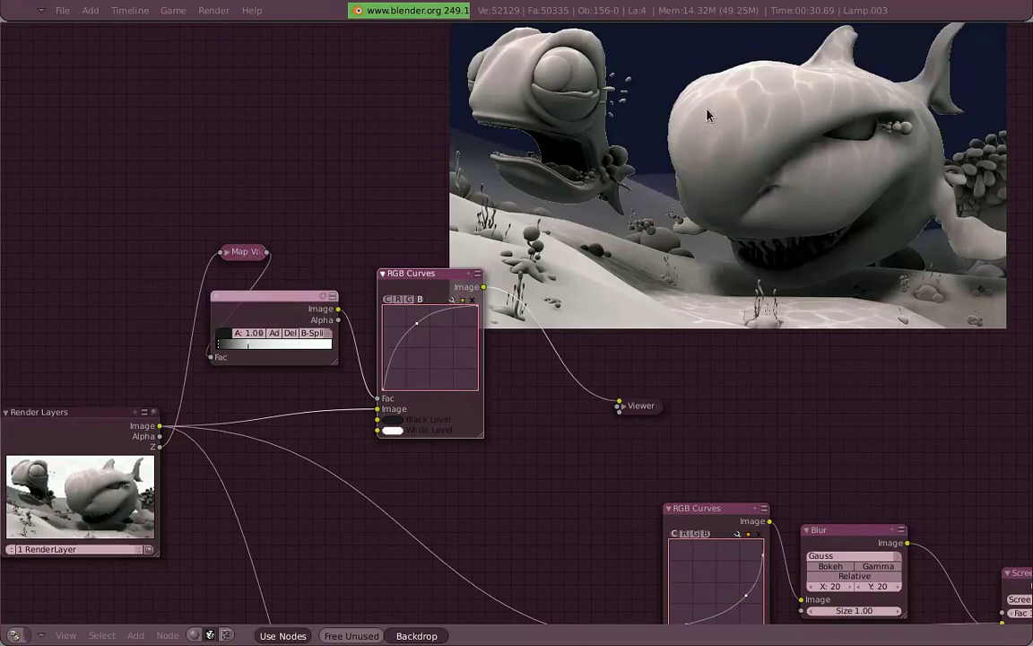
{"action": "key", "text": "ctrl+Up"}
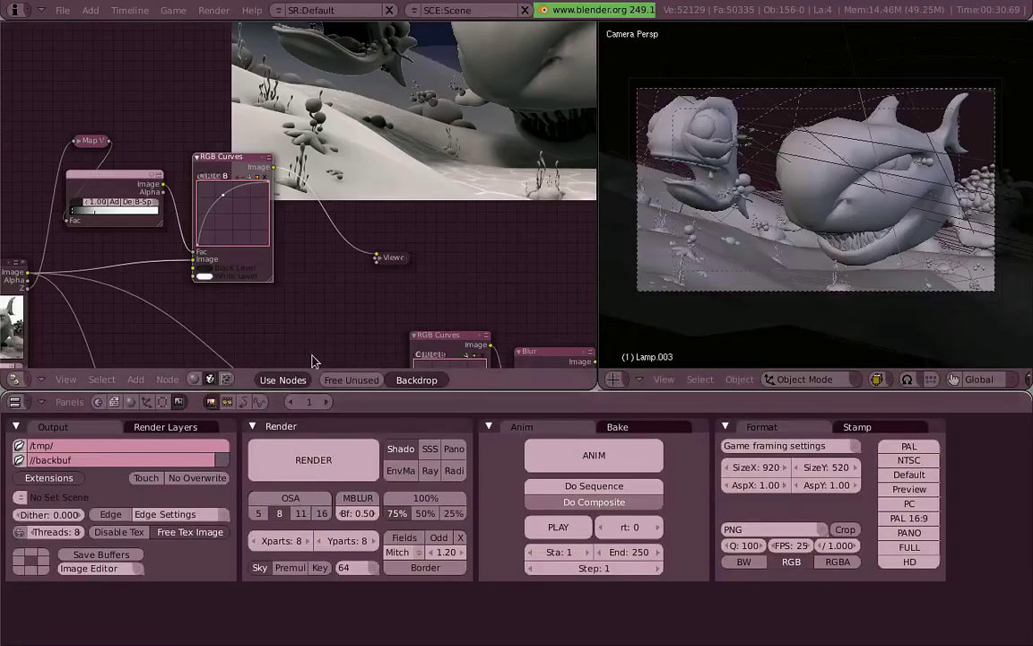
{"action": "key", "text": "ctrl+Up"}
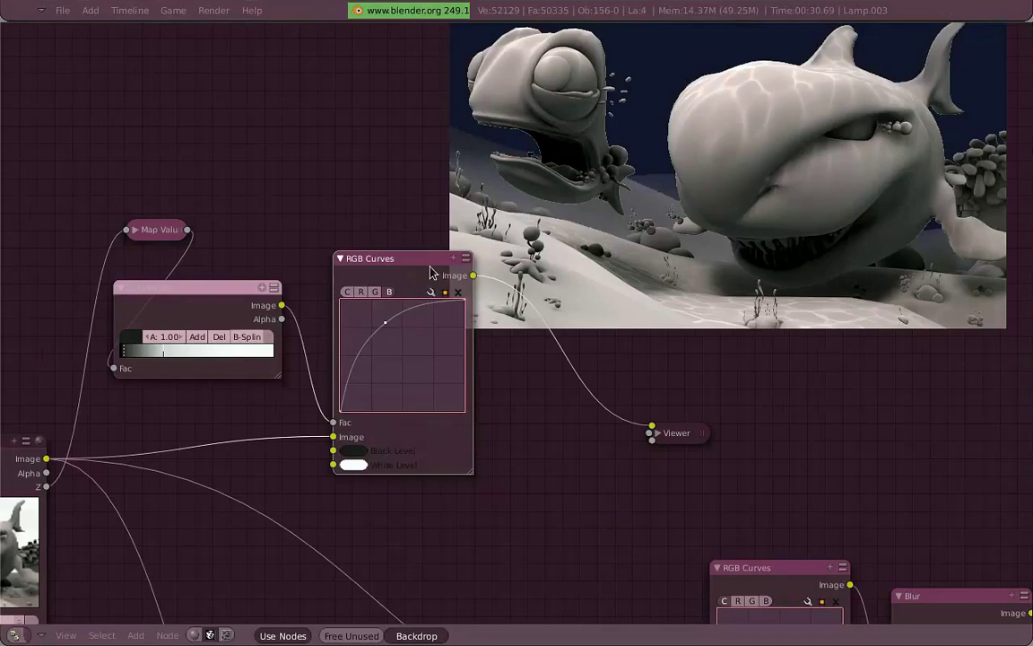
Move the Viewer node further away from the RGB Curves node to make room for another node
{"action": "left_click_drag", "start_coordinate": [688, 451], "coordinate": [1015, 441]}
{"action": "left_click_drag", "start_coordinate": [432, 276], "coordinate": [425, 273]}
{"action": "middle_click_drag", "start_coordinate": [487, 286], "coordinate": [335, 191]}
{"action": "scroll", "coordinate": [424, 243], "scroll_direction": "down", "scroll_amount": 1}
{"action": "middle_click_drag", "start_coordinate": [408, 253], "coordinate": [420, 297]}
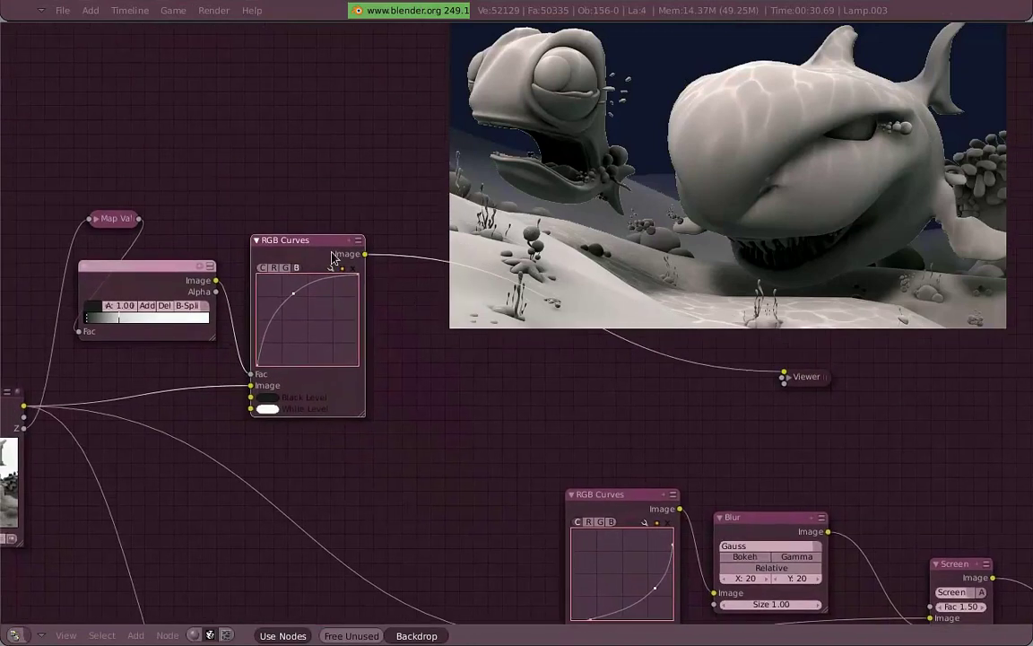
Add a Defocus node between RGB Curves and the Viewer, and set its Zscale to 20
{"action": "key", "text": "space"}
{"action": "mouse_move", "coordinate": [414, 314]}
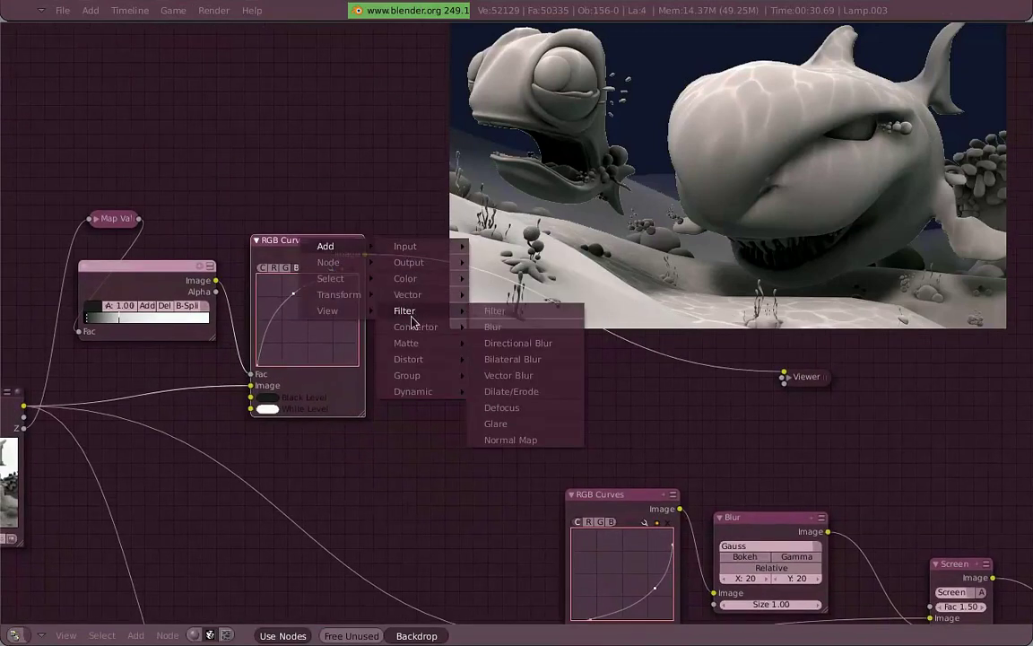
{"action": "left_click", "coordinate": [552, 415]}
{"action": "left_click", "coordinate": [489, 341]}
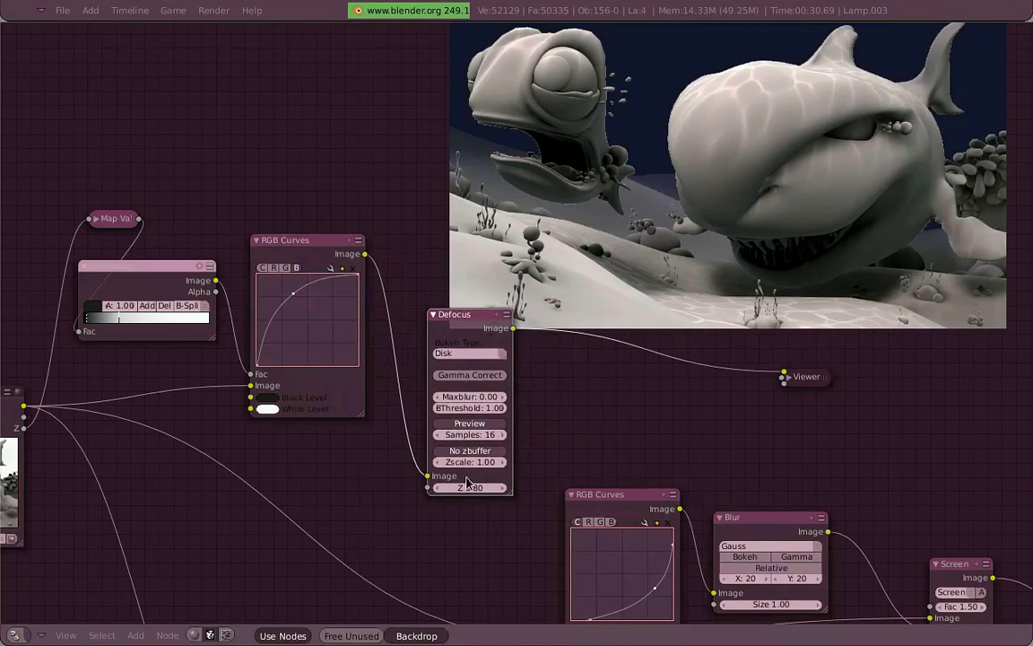
{"action": "left_click_drag", "start_coordinate": [495, 463], "coordinate": [567, 466]}
{"action": "left_click_drag", "start_coordinate": [504, 465], "coordinate": [445, 466]}
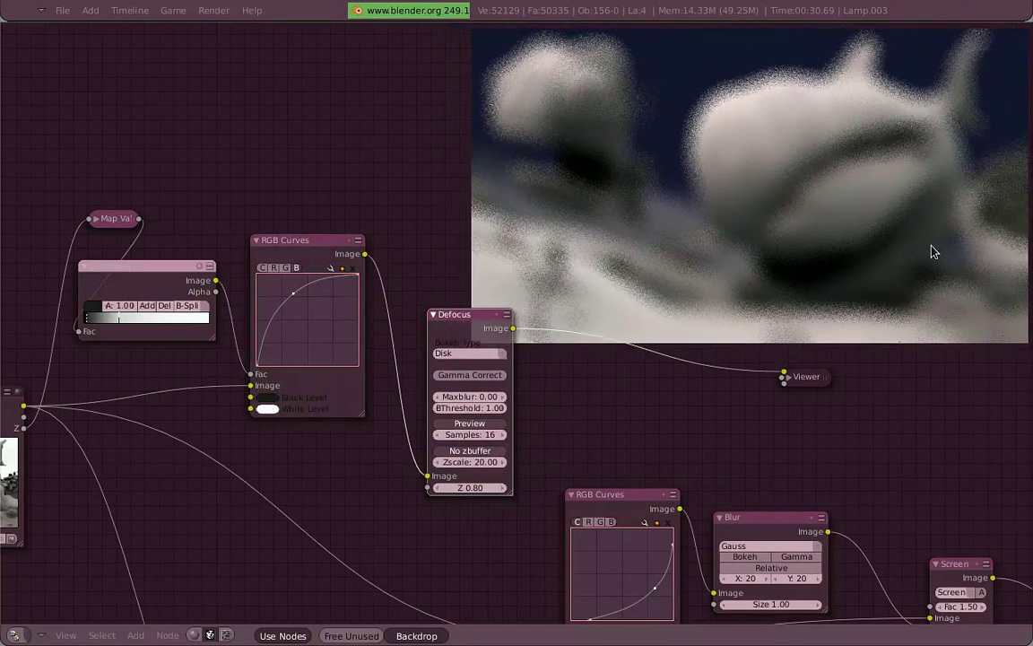
Check the Map Value mask and connect its output to the Defocus node's Z input
{"action": "middle_click_drag", "start_coordinate": [650, 412], "coordinate": [664, 409]}
{"action": "left_click", "coordinate": [132, 220], "text": "ctrl"}
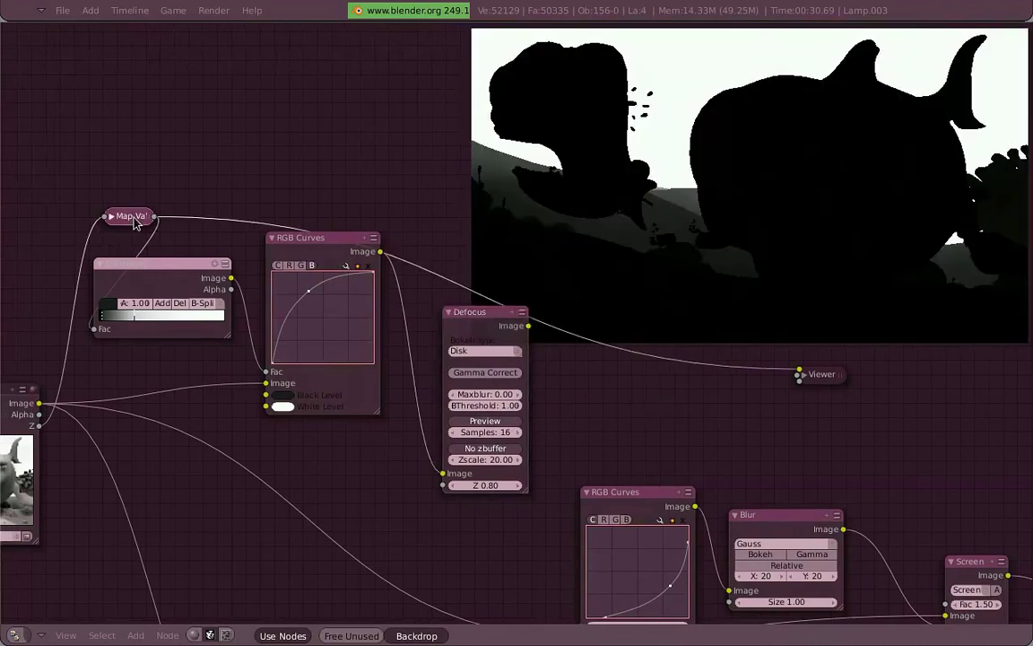
{"action": "left_click", "coordinate": [466, 325], "text": "ctrl"}
{"action": "left_click_drag", "start_coordinate": [156, 218], "coordinate": [451, 491]}
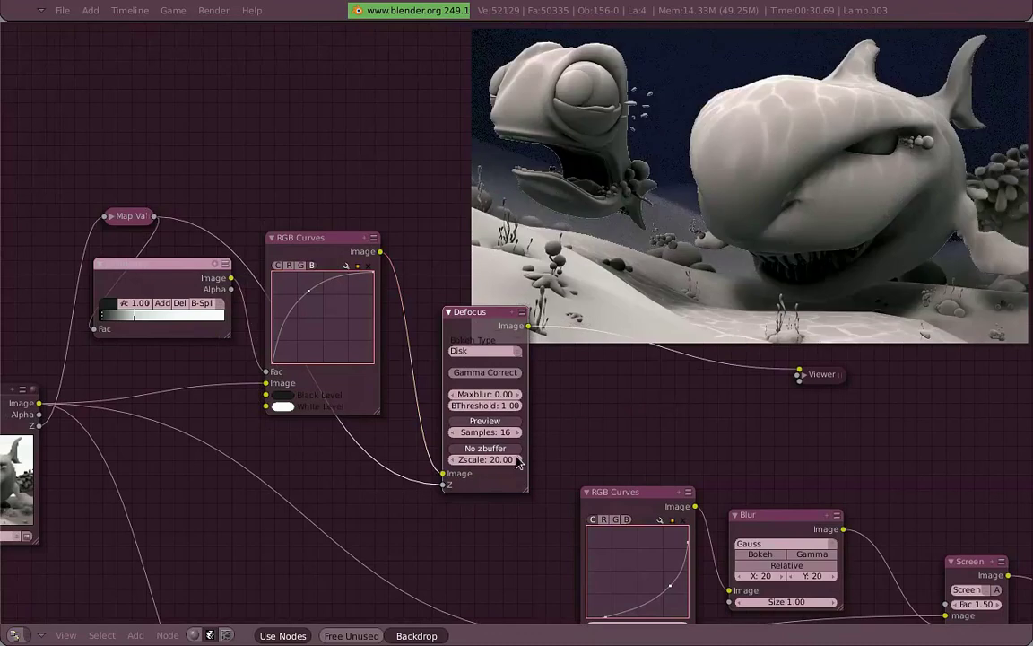
Set the Map Value offset to -7.18, collapse the node again, and show the Defocus output
{"action": "left_click", "coordinate": [118, 217], "text": "ctrl"}
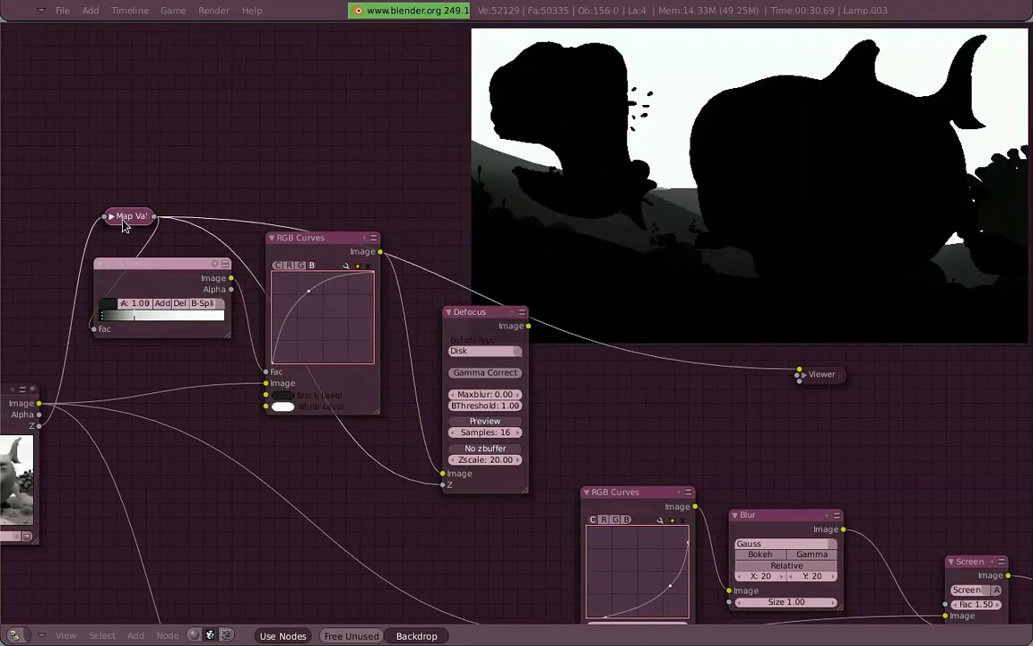
{"action": "key", "text": "h"}
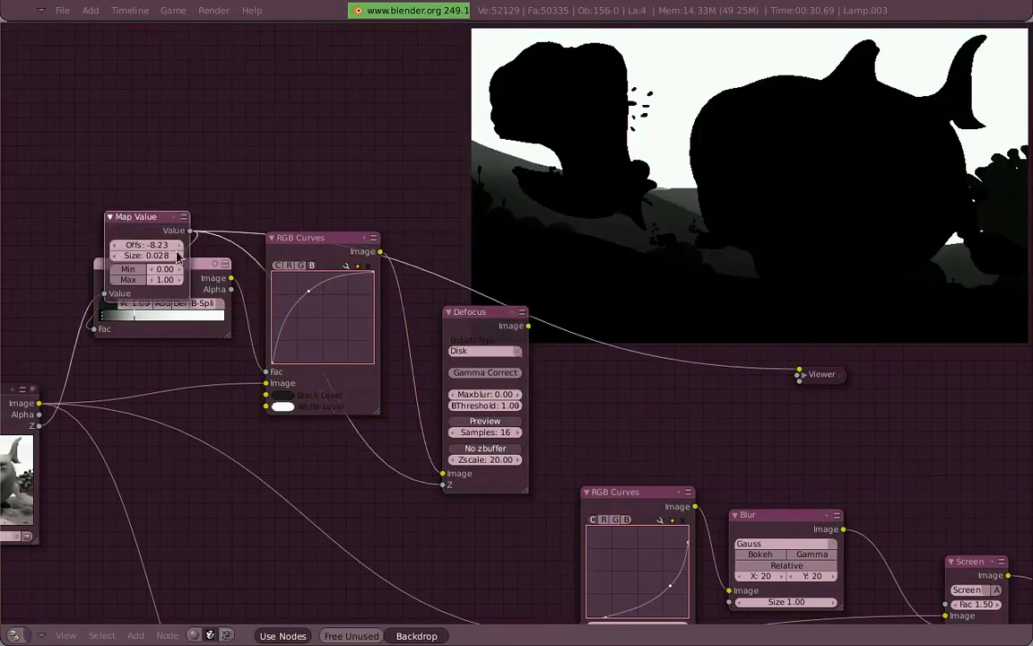
{"action": "left_click_drag", "start_coordinate": [177, 248], "coordinate": [189, 250]}
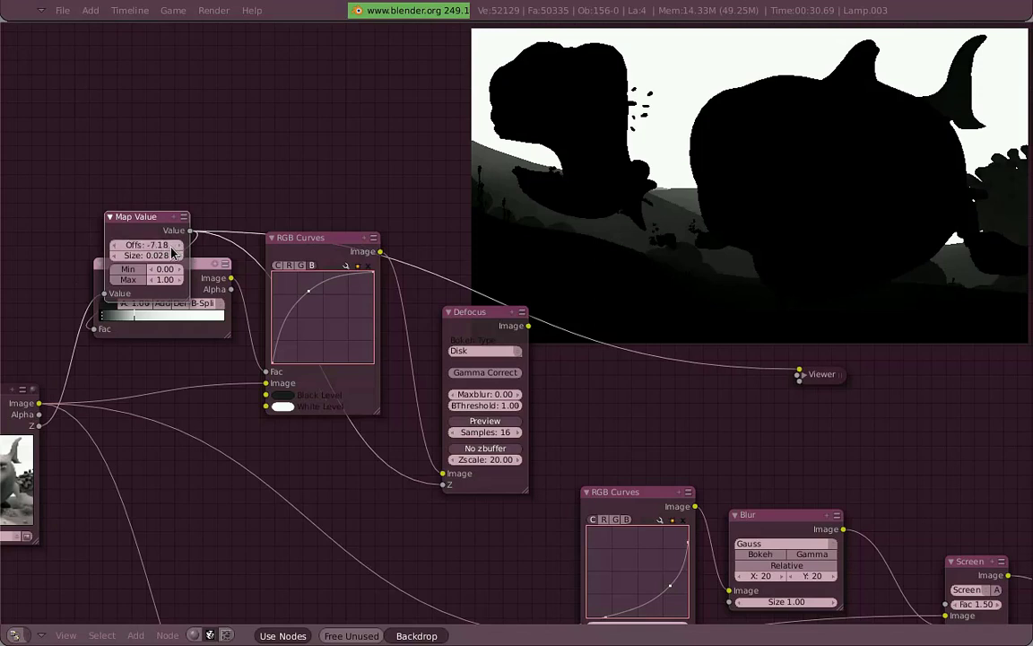
{"action": "left_click", "coordinate": [109, 216]}
{"action": "left_click", "coordinate": [475, 331], "text": "ctrl+shift"}
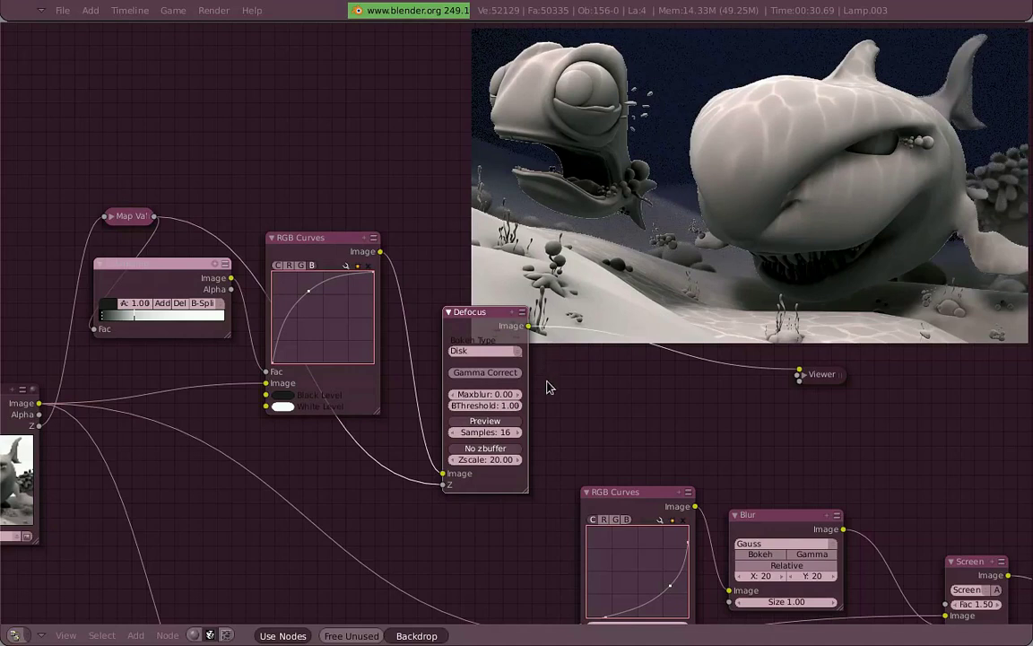
Set the Defocus node's Maxblur to 20 and compare the blur in the backdrop
{"action": "left_click", "coordinate": [489, 396], "text": "shift"}
{"action": "type", "text": "20"}
{"action": "key", "text": "Return"}
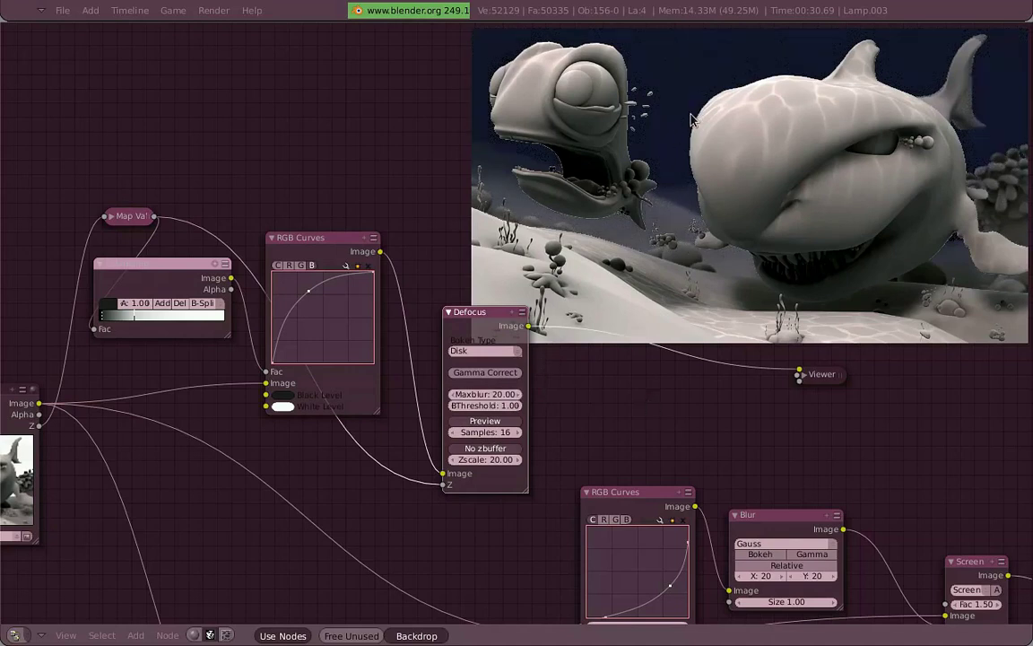
{"action": "left_click_drag", "start_coordinate": [514, 398], "coordinate": [399, 405]}
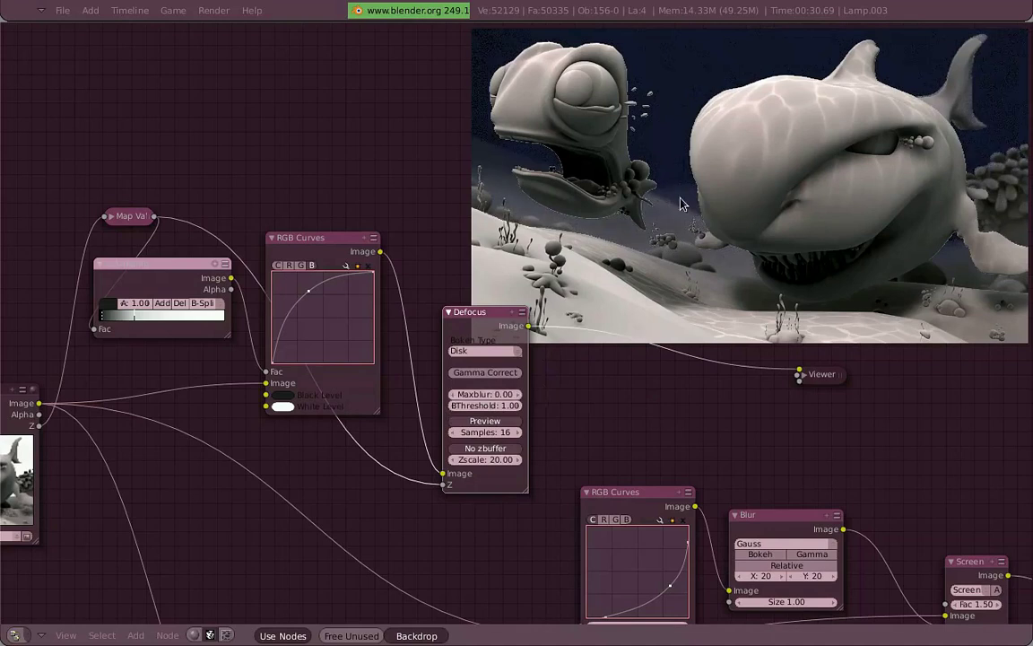
{"action": "left_click", "coordinate": [489, 396], "text": "shift"}
{"action": "type", "text": "20"}
{"action": "key", "text": "Return"}
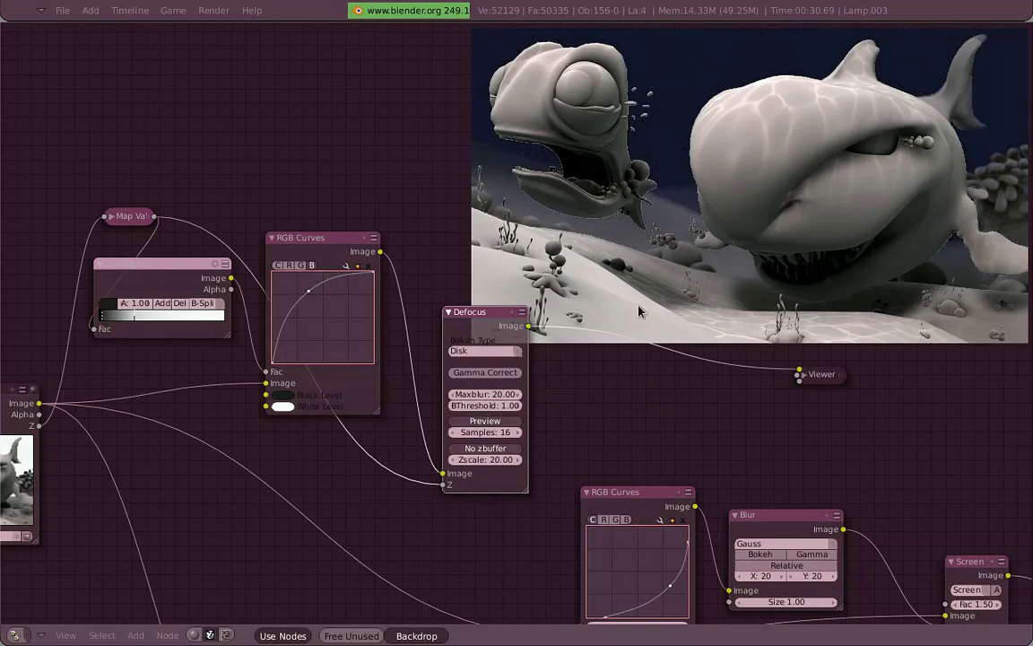
Set the Defocus bokeh type to Hexagon with Preview turned off, and render the scene
{"action": "left_click", "coordinate": [517, 353]}
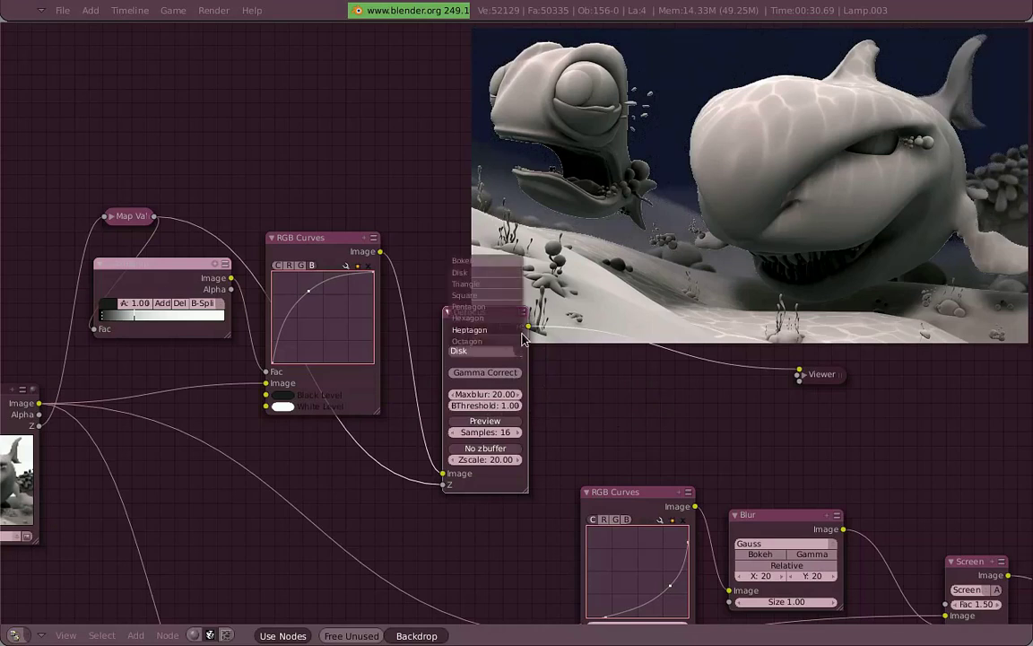
{"action": "left_click", "coordinate": [522, 322]}
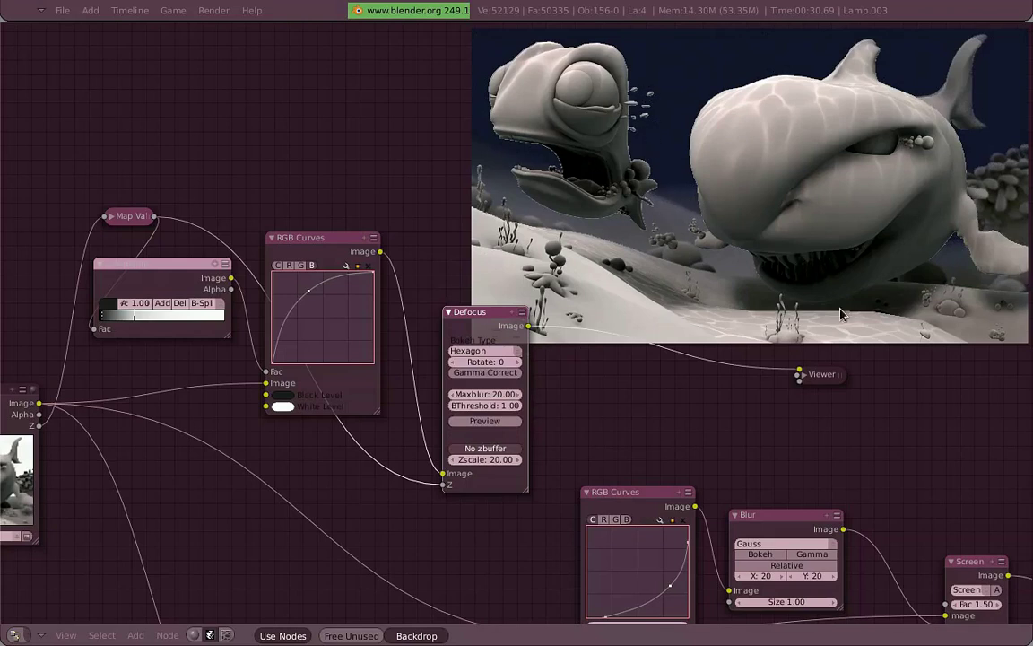
{"action": "key", "text": "F12"}
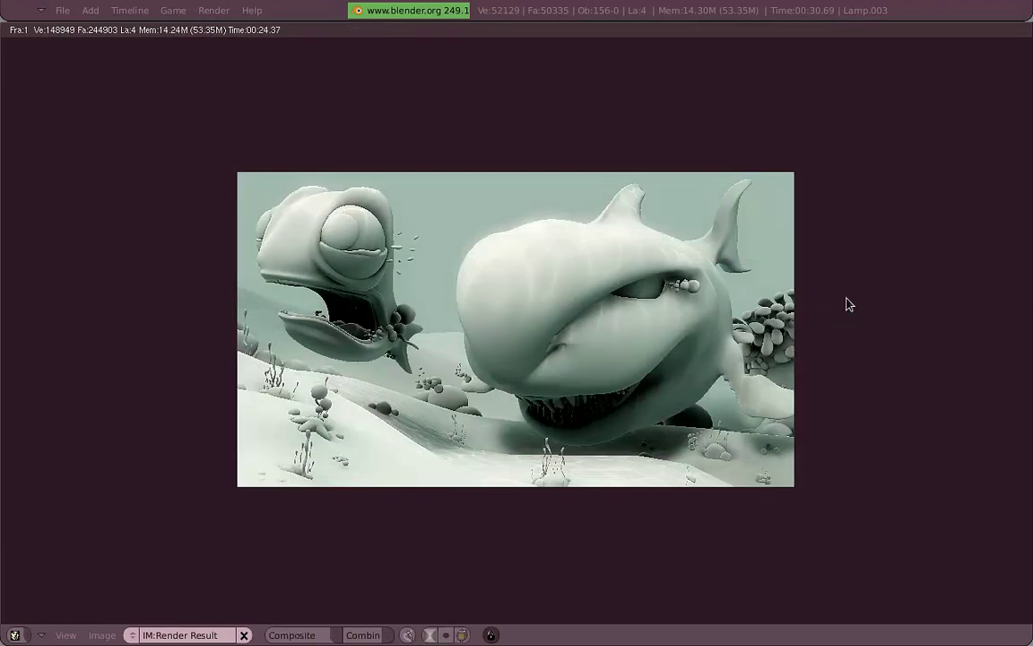
Close the render, return to the maximized node editor and check the chain feeding the Composite node
{"action": "key", "text": "Escape"}
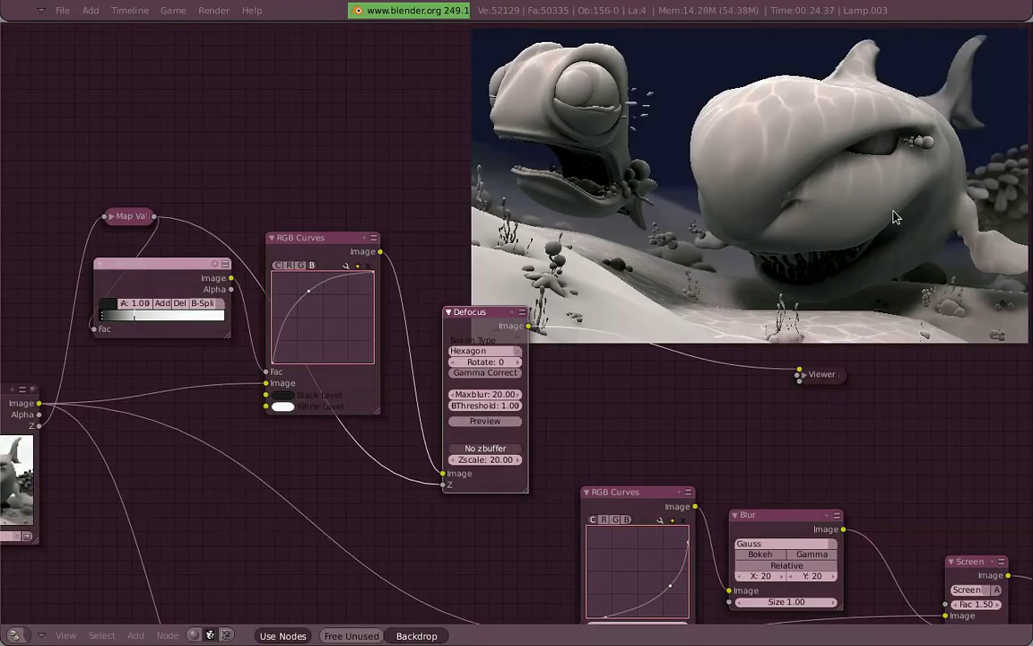
{"action": "key", "text": "ctrl+Down"}
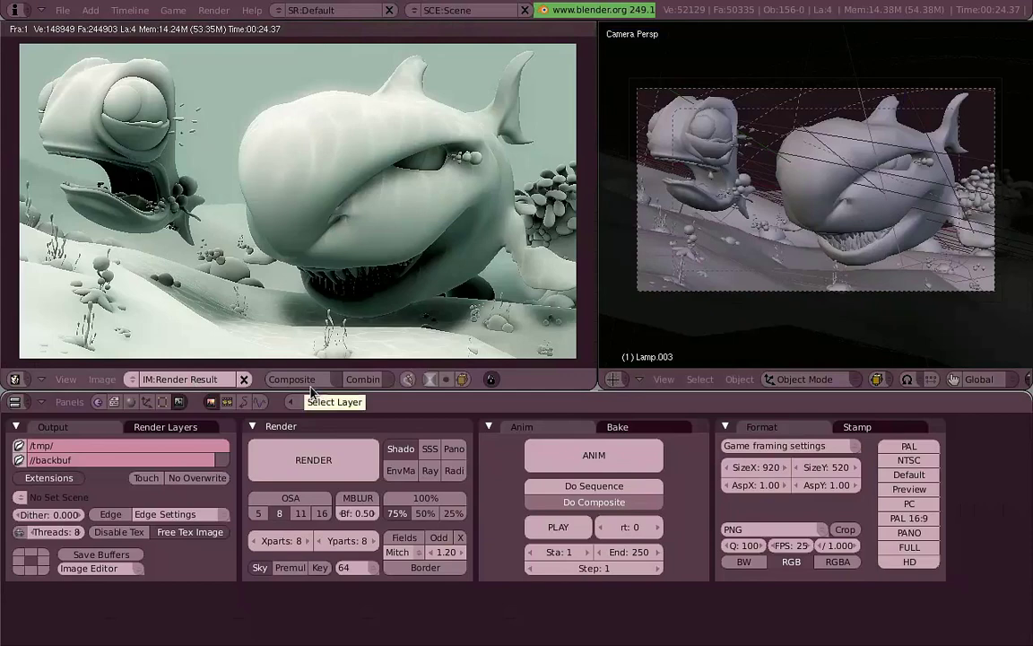
{"action": "key", "text": "shift+F3"}
{"action": "key", "text": "ctrl+Up"}
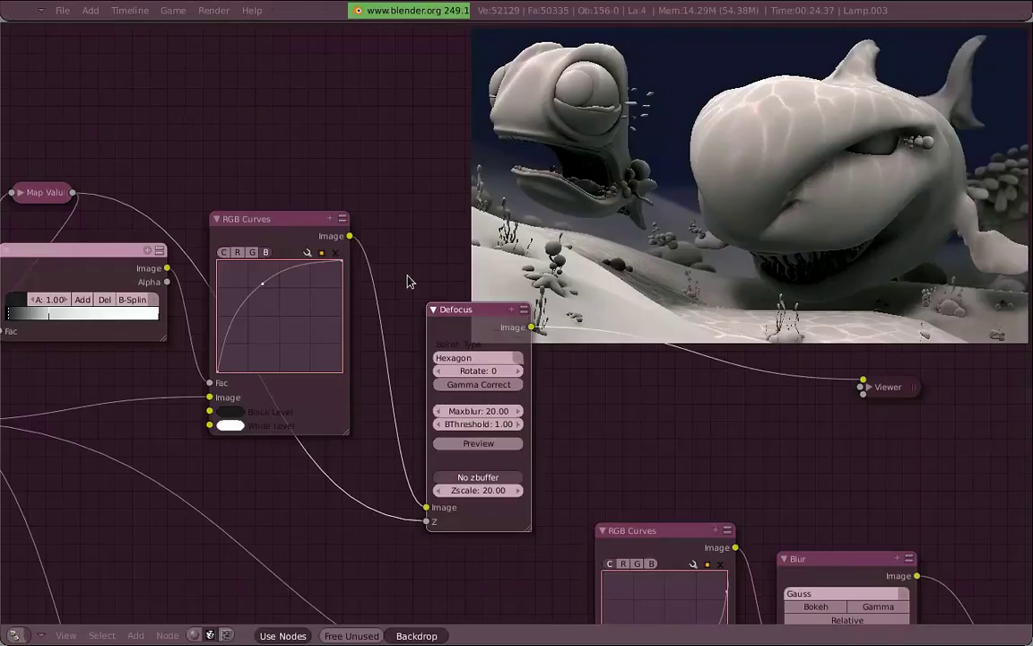
{"action": "middle_click_drag", "start_coordinate": [832, 415], "coordinate": [78, 164]}
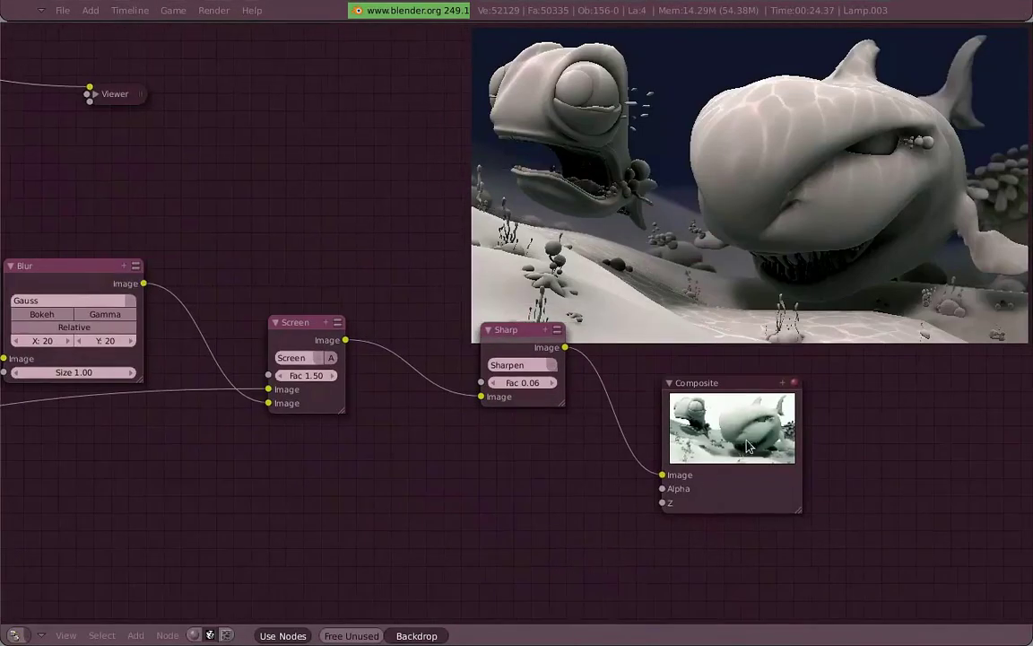
Move the Defocus node up level with the blue-channel RGB Curves node and shift the backdrop image slightly
{"action": "scroll", "coordinate": [752, 415], "scroll_direction": "down", "scroll_amount": 3}
{"action": "middle_click_drag", "start_coordinate": [121, 194], "coordinate": [581, 305]}
{"action": "left_click_drag", "start_coordinate": [516, 264], "coordinate": [512, 205]}
{"action": "middle_click_drag", "start_coordinate": [655, 252], "coordinate": [538, 280]}
{"action": "scroll", "coordinate": [530, 280], "scroll_direction": "up", "scroll_amount": 2}
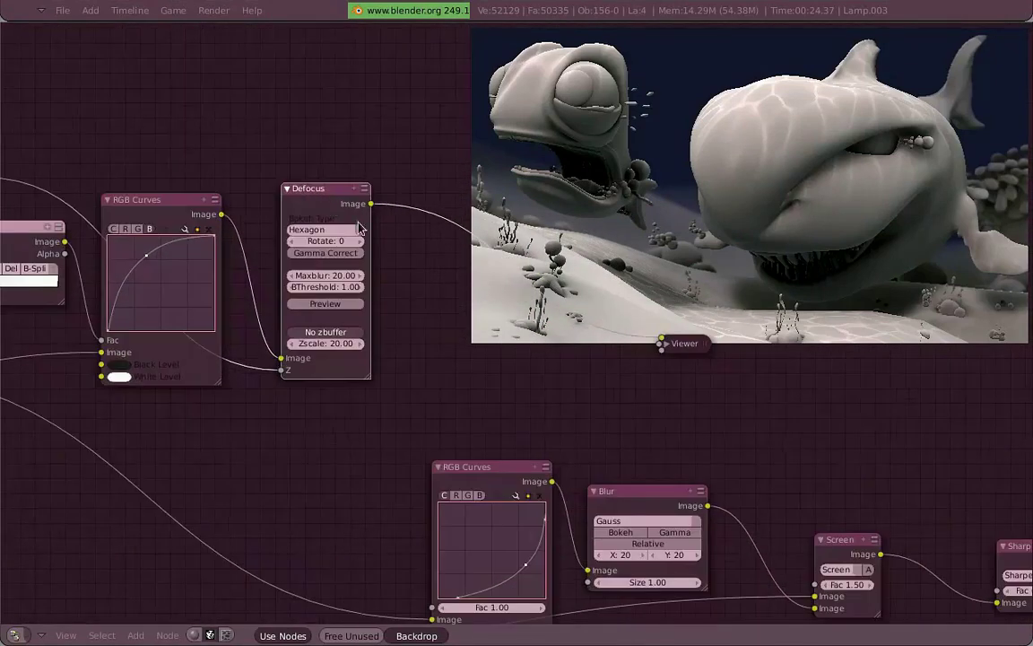
{"action": "middle_click_drag", "start_coordinate": [857, 275], "coordinate": [852, 285], "text": "shift"}
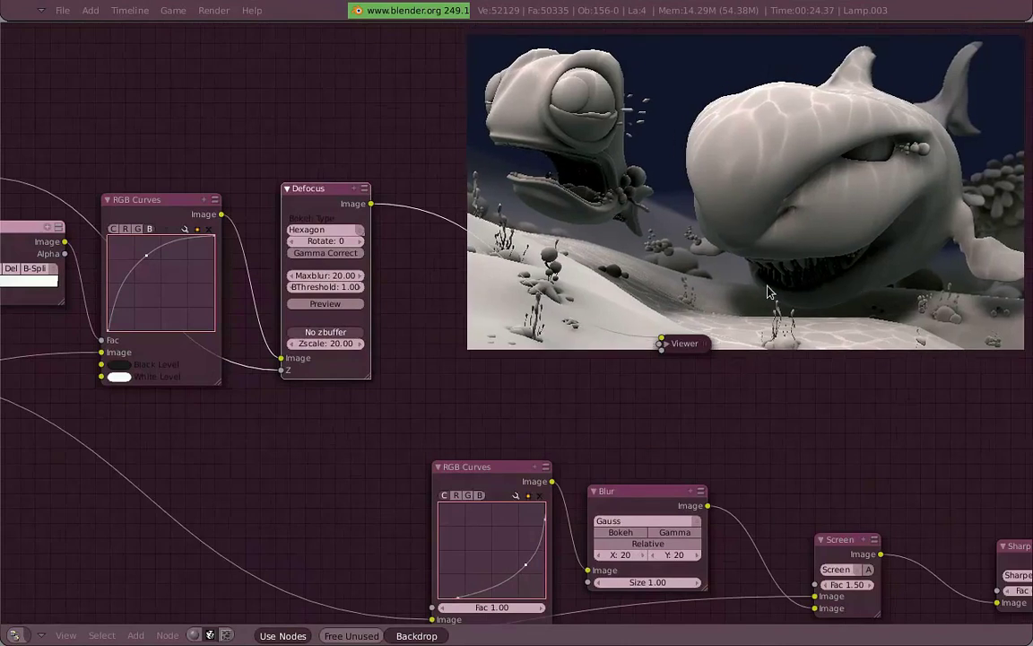
Compare the color ramp mask, the blue-channel RGB Curves output and the Defocus output in the backdrop
{"action": "left_click", "coordinate": [39, 250], "text": "ctrl+shift"}
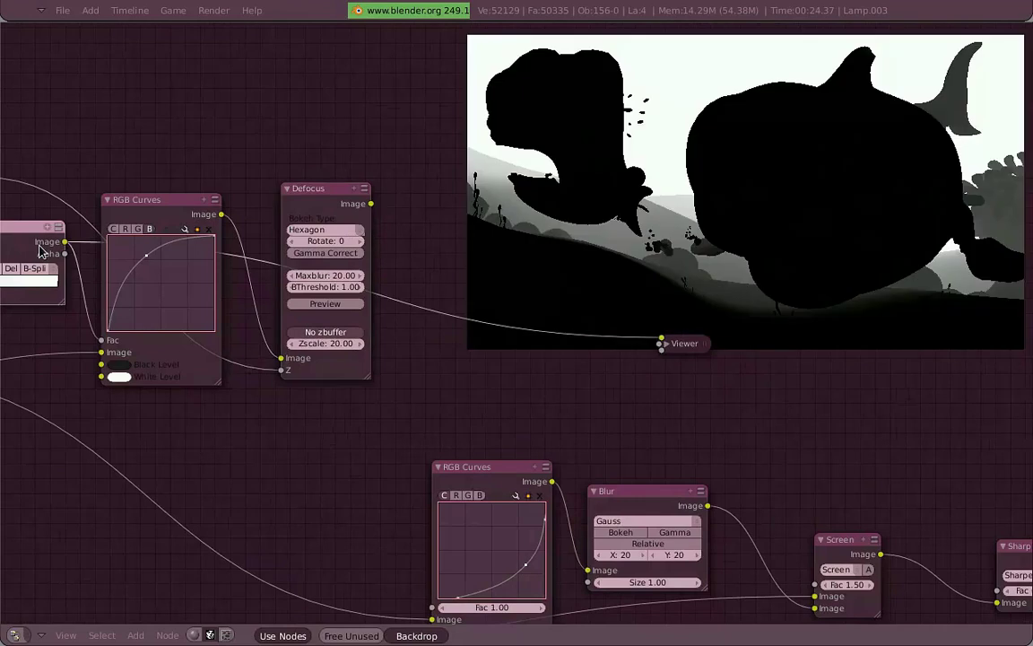
{"action": "middle_click_drag", "start_coordinate": [47, 254], "coordinate": [249, 261]}
{"action": "left_click", "coordinate": [440, 246], "text": "ctrl+shift"}
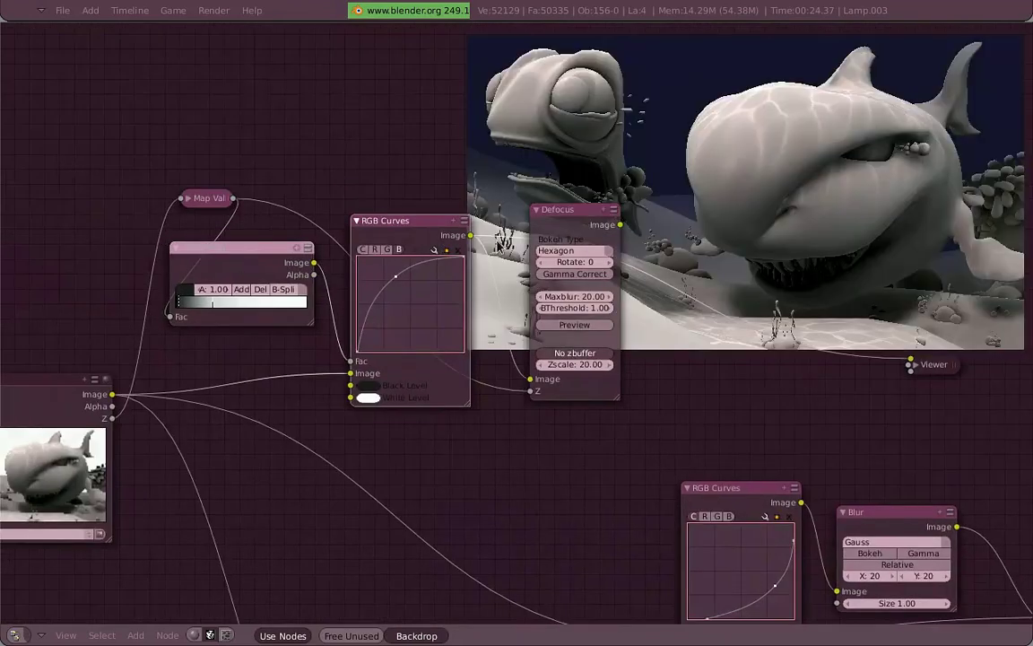
{"action": "left_click", "coordinate": [567, 219], "text": "ctrl+shift"}
{"action": "middle_click_drag", "start_coordinate": [631, 290], "coordinate": [526, 326]}
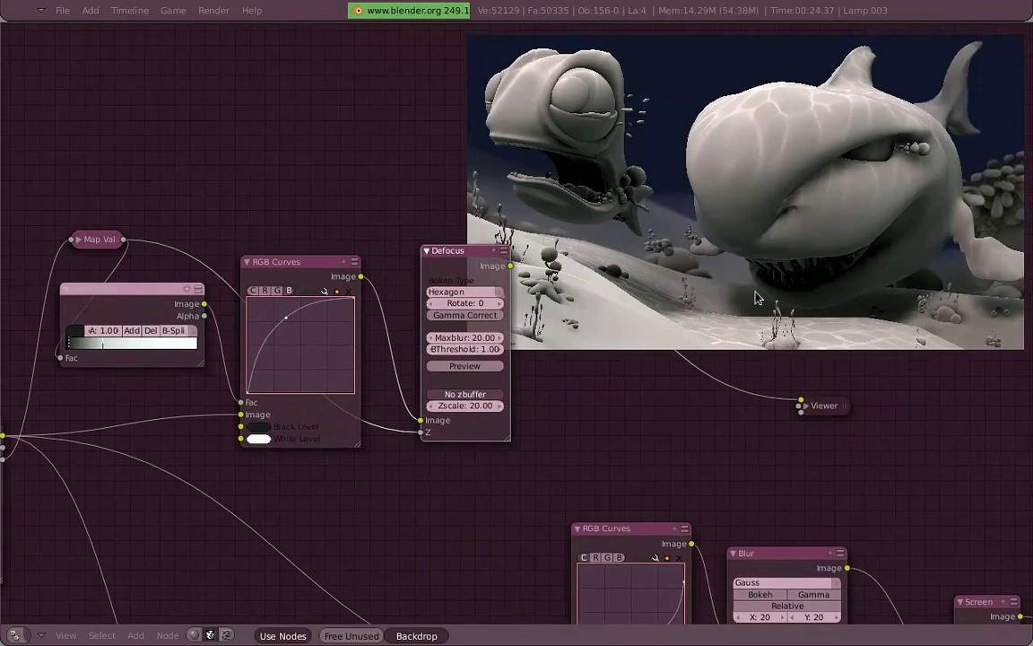
Switch the node area to the image editor, choose the Viewer Node image and maximize it
{"action": "key", "text": "ctrl+Down"}
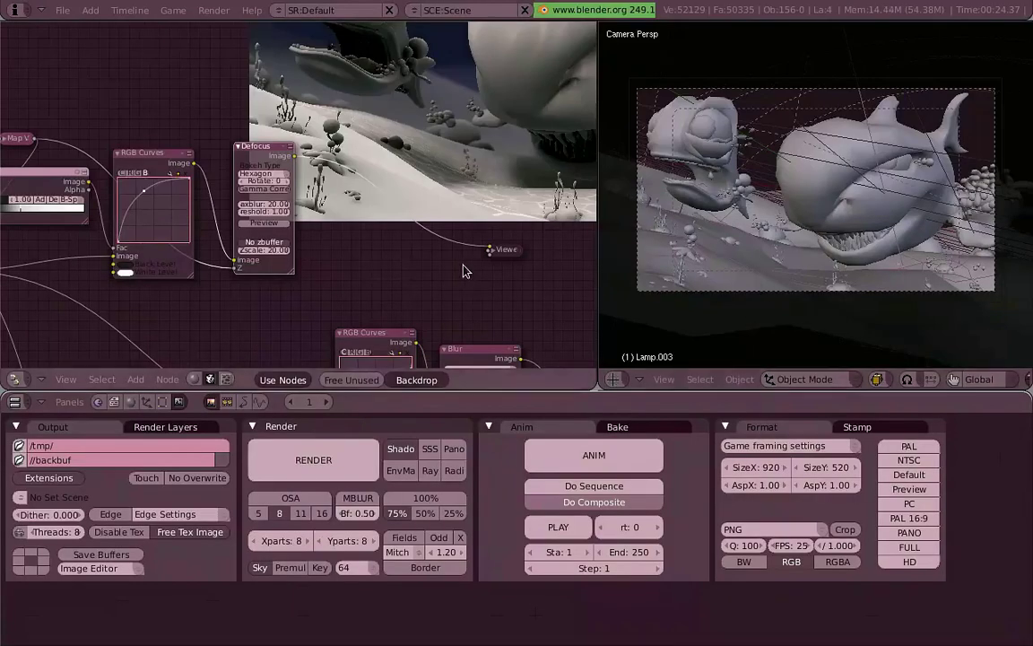
{"action": "key", "text": "shift+F10"}
{"action": "left_click", "coordinate": [133, 379]}
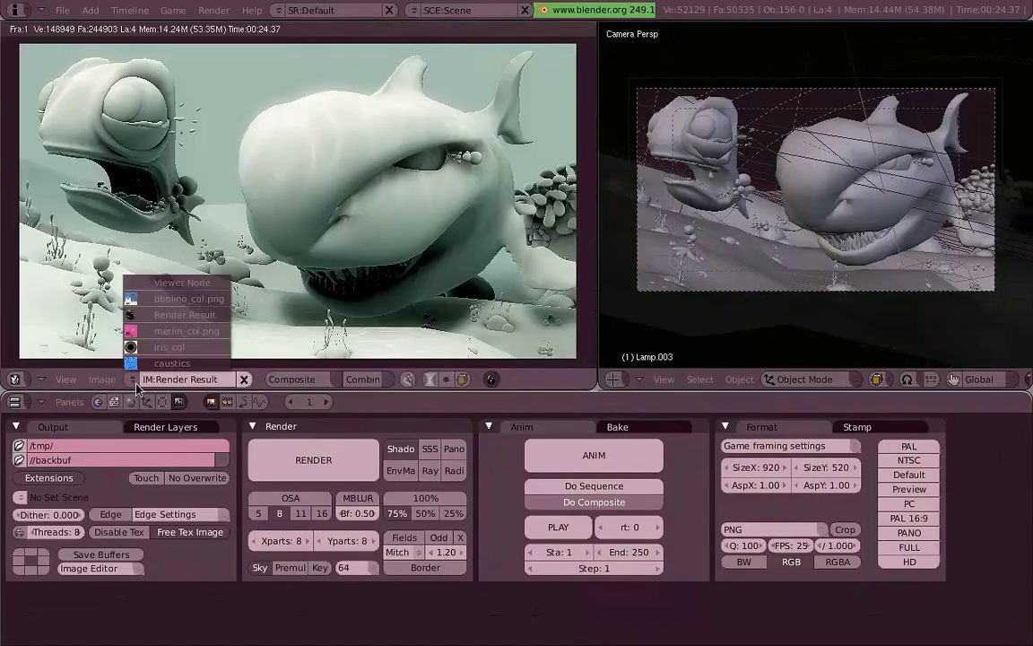
{"action": "left_click", "coordinate": [179, 282]}
{"action": "key", "text": "ctrl+Up"}
Examine the defocused image up close, comparing the sharpness of the foreground and the distant background
{"action": "scroll", "coordinate": [685, 376], "scroll_direction": "up", "scroll_amount": 3}
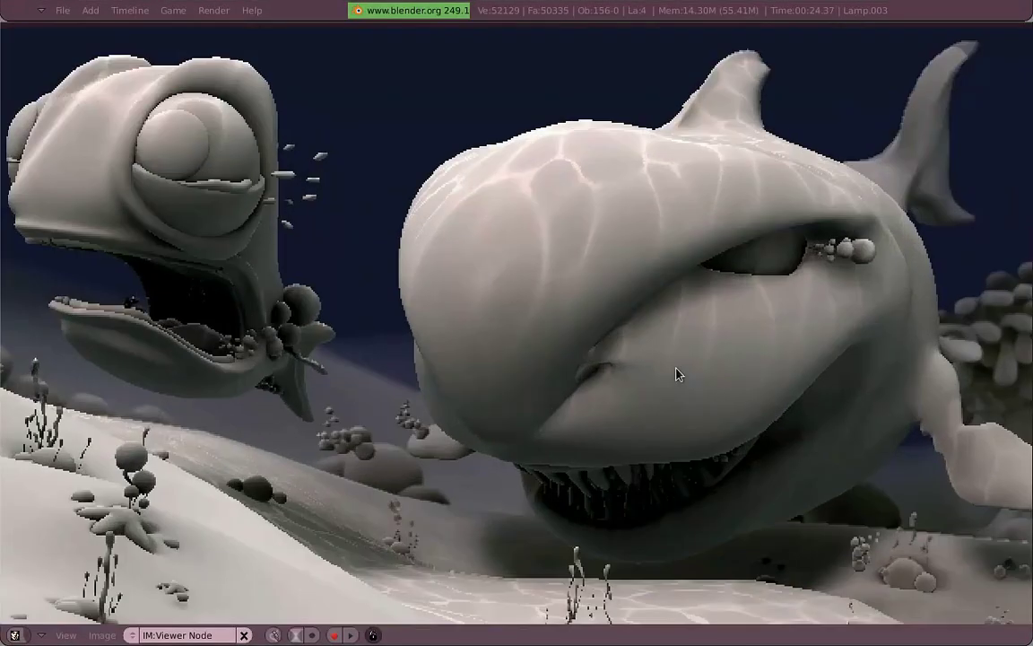
{"action": "middle_click_drag", "start_coordinate": [686, 376], "coordinate": [652, 437]}
{"action": "scroll", "coordinate": [524, 278], "scroll_direction": "up", "scroll_amount": 3}
{"action": "scroll", "coordinate": [524, 397], "scroll_direction": "down", "scroll_amount": 1}
{"action": "scroll", "coordinate": [524, 397], "scroll_direction": "down", "scroll_amount": 1}
{"action": "middle_click_drag", "start_coordinate": [226, 361], "coordinate": [872, 363]}
{"action": "middle_click_drag", "start_coordinate": [359, 334], "coordinate": [635, 363]}
{"action": "scroll", "coordinate": [682, 366], "scroll_direction": "down", "scroll_amount": 4}
{"action": "middle_click_drag", "start_coordinate": [853, 399], "coordinate": [825, 390]}
Restore the node editor in place of the image viewer and maximize it with the whole setup in view
{"action": "key", "text": "ctrl+Up"}
{"action": "key", "text": "shift+F3"}
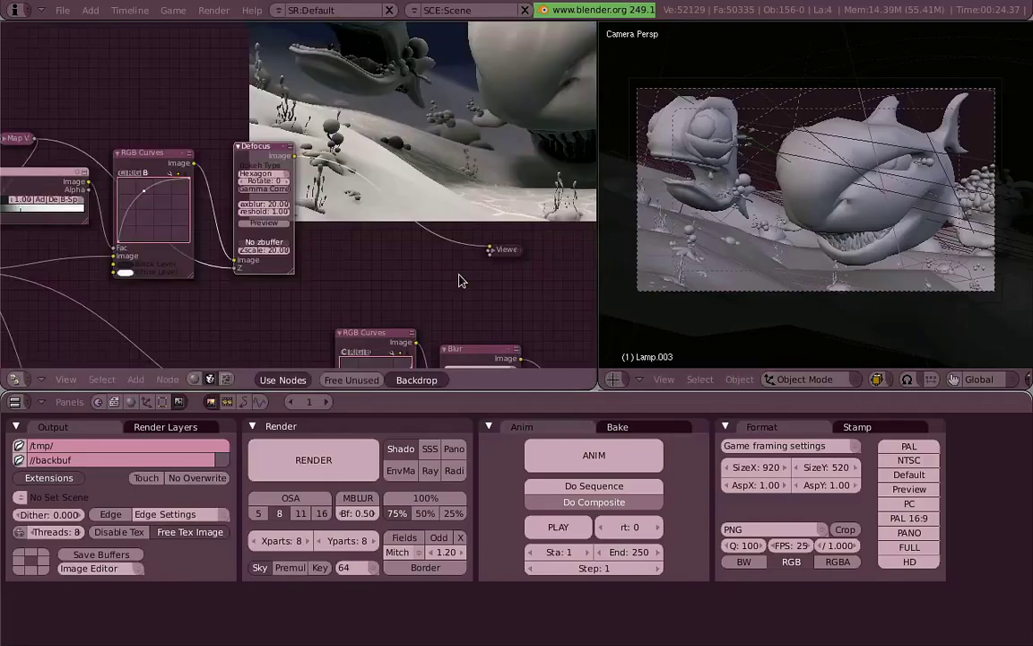
{"action": "key", "text": "ctrl+Up"}
{"action": "scroll", "coordinate": [734, 309], "scroll_direction": "down", "scroll_amount": 2}
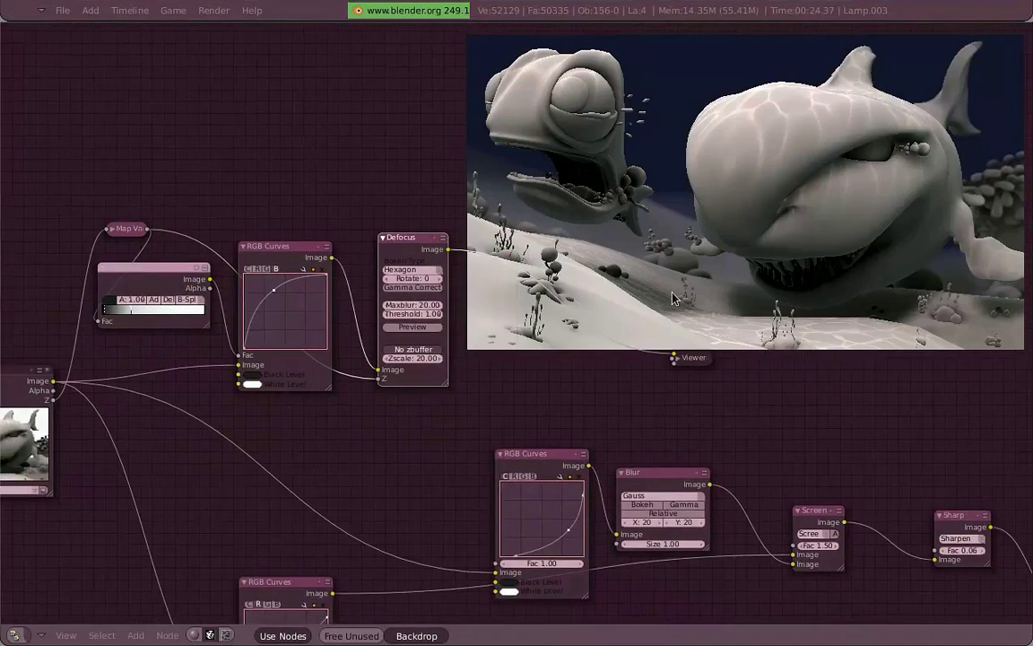
{"action": "middle_click_drag", "start_coordinate": [669, 298], "coordinate": [626, 328]}
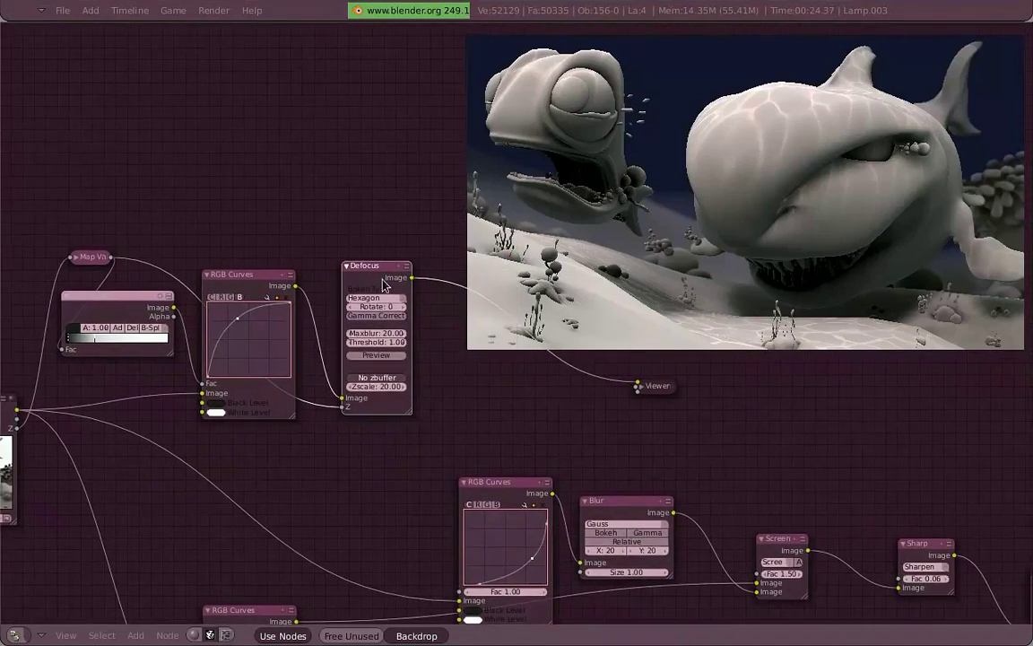
Check the Map Value settings, collapse the color ramp node, and move the blue-channel RGB Curves and Defocus nodes closer to them
{"action": "key", "text": "h"}
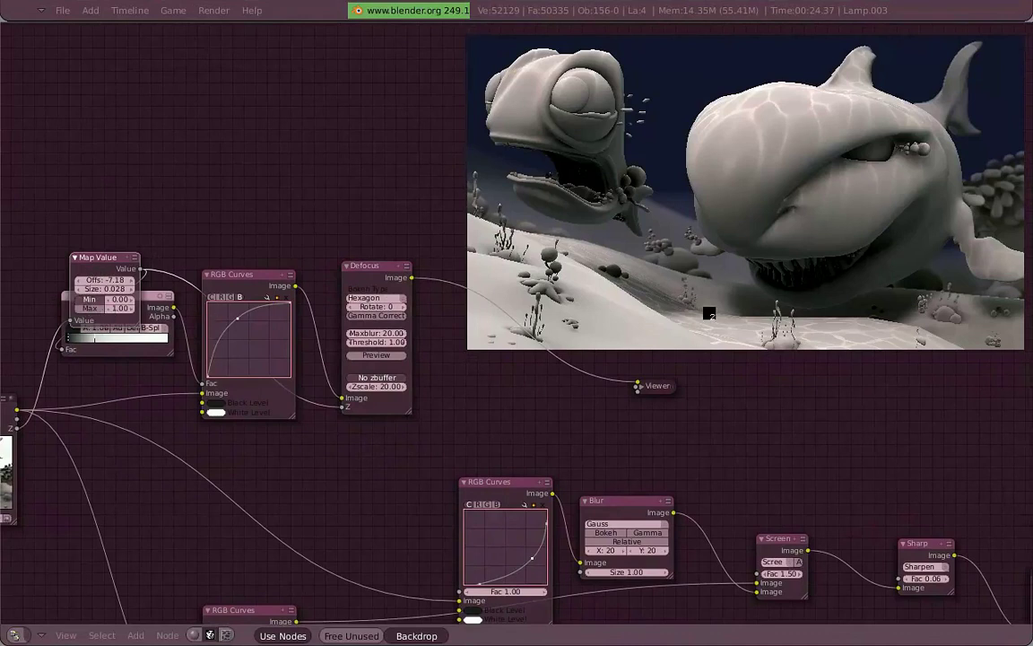
{"action": "key", "text": "h"}
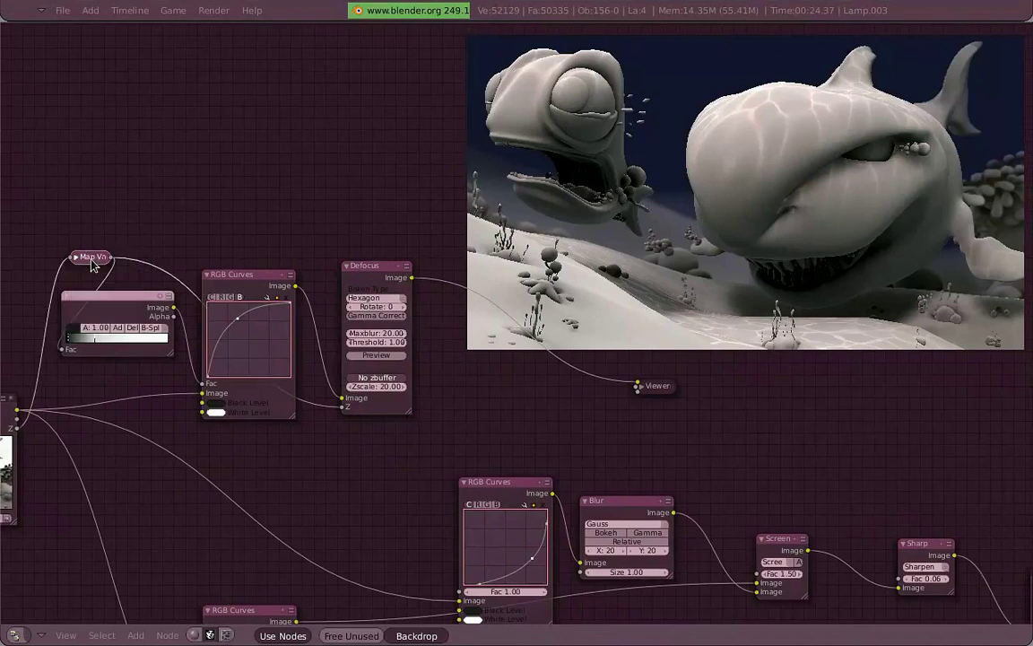
{"action": "key", "text": "h"}
{"action": "left_click_drag", "start_coordinate": [211, 276], "coordinate": [151, 243]}
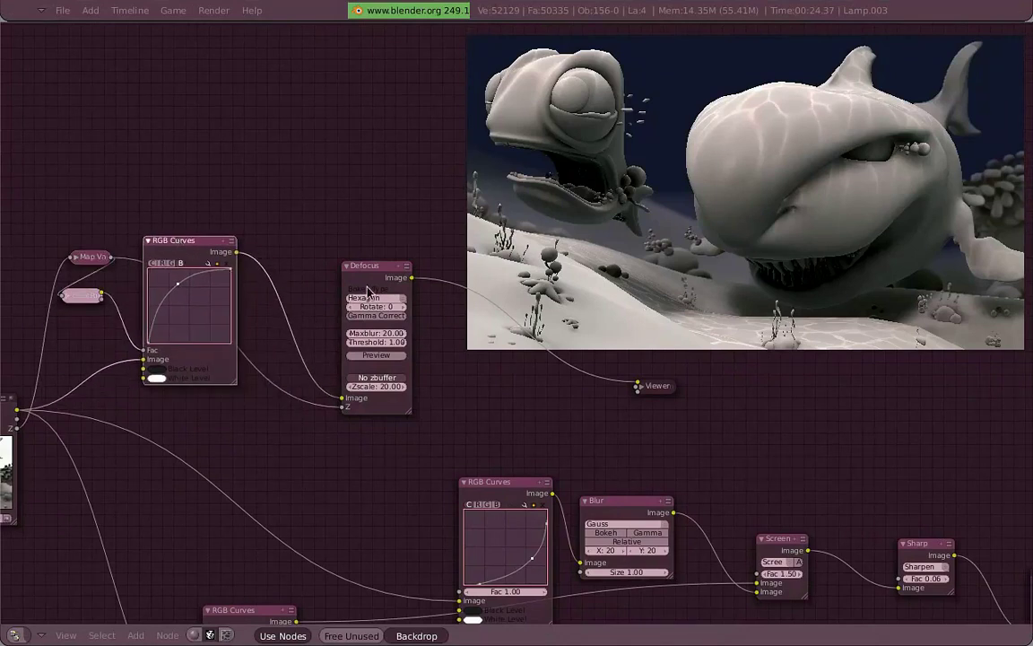
{"action": "left_click_drag", "start_coordinate": [370, 283], "coordinate": [298, 263]}
{"action": "middle_click_drag", "start_coordinate": [433, 311], "coordinate": [363, 185]}
Preview the glow and red-channel RGB Curves nodes and connect the Defocus output to both of their Image inputs
{"action": "left_click", "coordinate": [454, 396], "text": "ctrl+shift"}
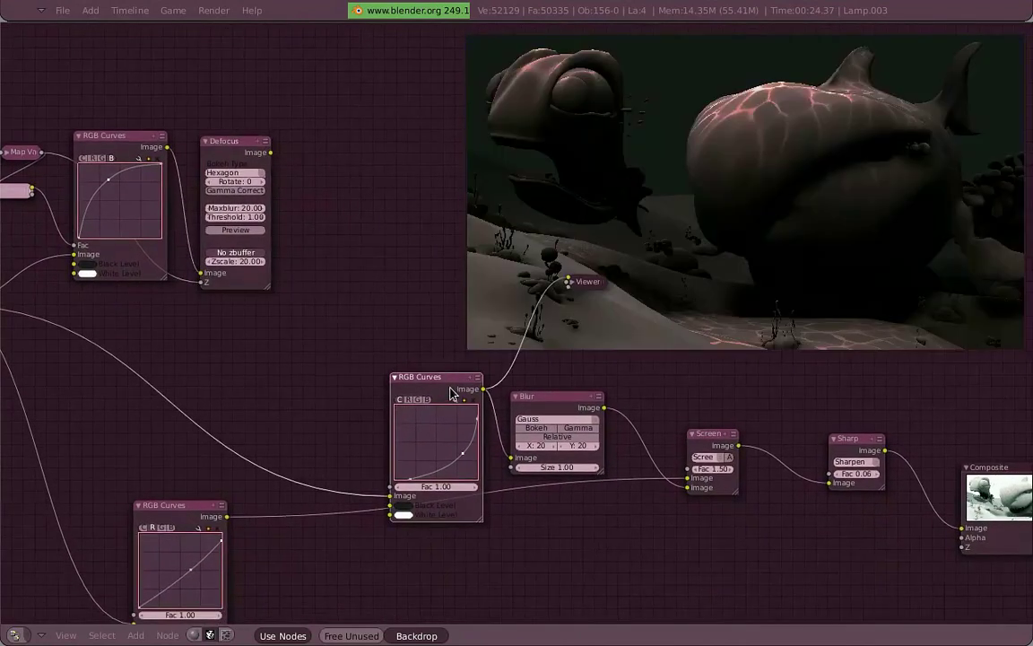
{"action": "middle_click_drag", "start_coordinate": [439, 339], "coordinate": [516, 325]}
{"action": "left_click_drag", "start_coordinate": [353, 139], "coordinate": [481, 424]}
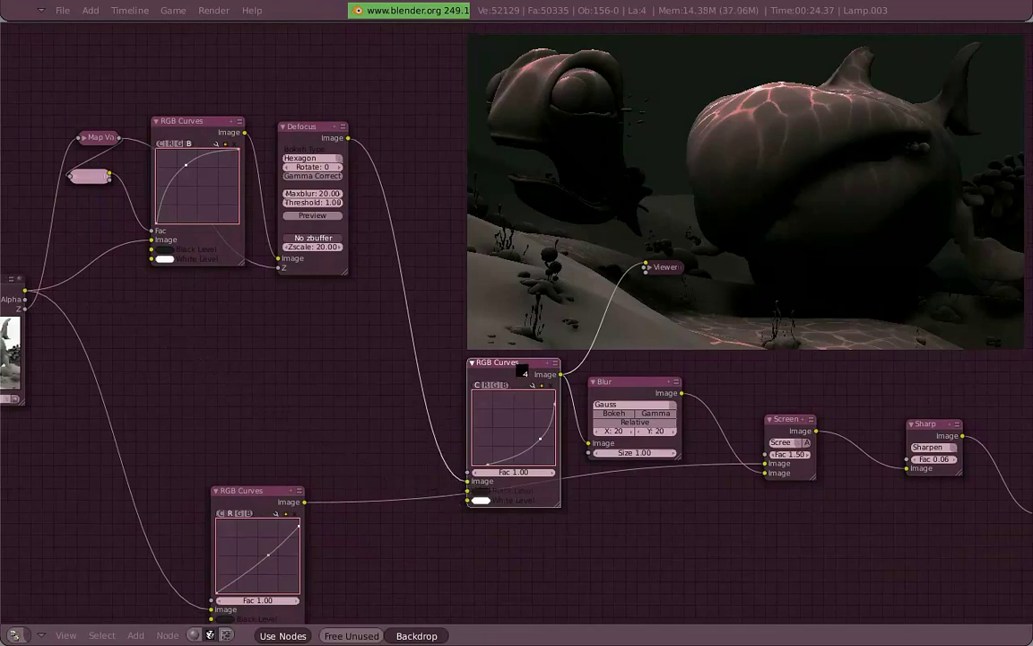
{"action": "middle_click_drag", "start_coordinate": [353, 487], "coordinate": [401, 468]}
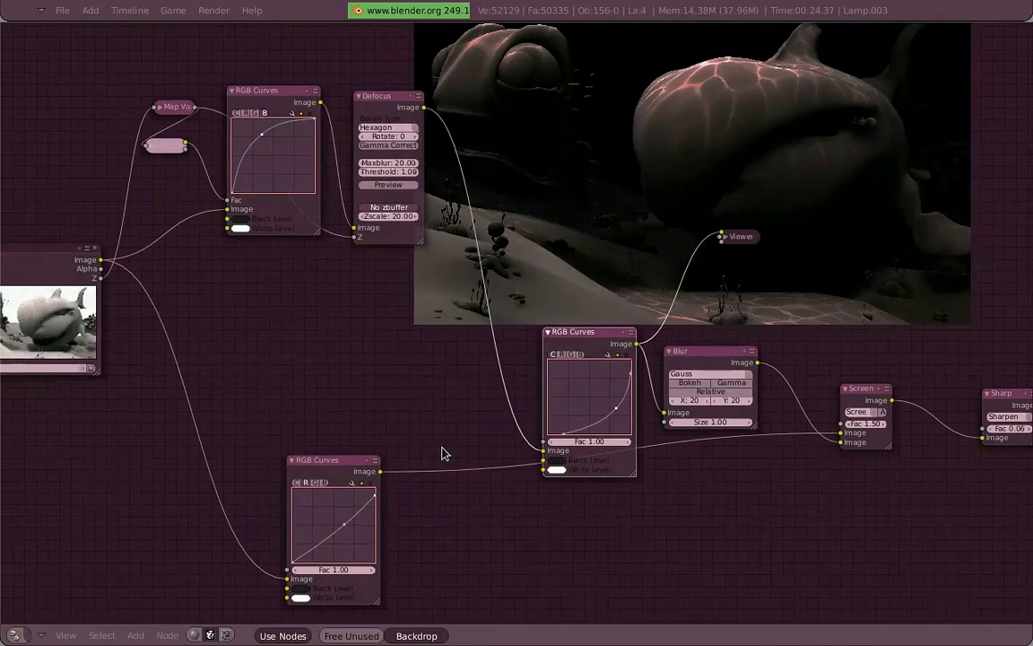
{"action": "left_click", "coordinate": [371, 473], "text": "ctrl"}
{"action": "left_click_drag", "start_coordinate": [427, 108], "coordinate": [287, 578]}
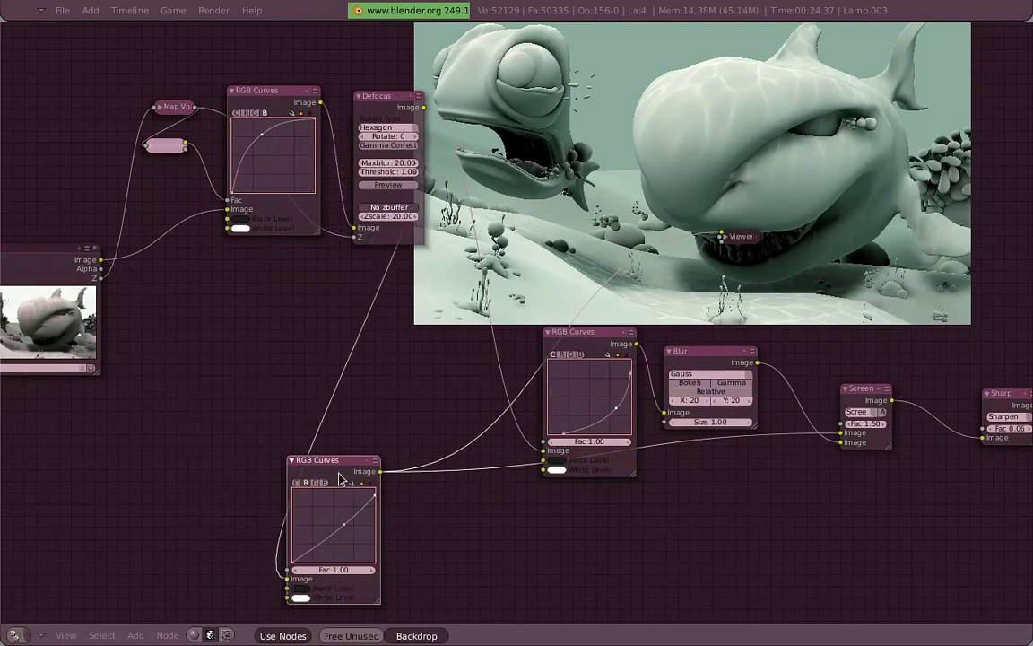
Move the red-channel RGB Curves node above the chain, shift the fog and Defocus group down, and raise the Render Layers node
{"action": "left_click_drag", "start_coordinate": [339, 478], "coordinate": [554, 140]}
{"action": "scroll", "coordinate": [522, 215], "scroll_direction": "down", "scroll_amount": 1}
{"action": "middle_click_drag", "start_coordinate": [522, 214], "coordinate": [524, 262]}
{"action": "key", "text": "a"}
{"action": "key", "text": "b"}
{"action": "left_click_drag", "start_coordinate": [437, 437], "coordinate": [92, 159]}
{"action": "left_click_drag", "start_coordinate": [324, 188], "coordinate": [314, 382]}
{"action": "middle_click_drag", "start_coordinate": [197, 485], "coordinate": [252, 418]}
{"action": "left_click_drag", "start_coordinate": [150, 449], "coordinate": [116, 344]}
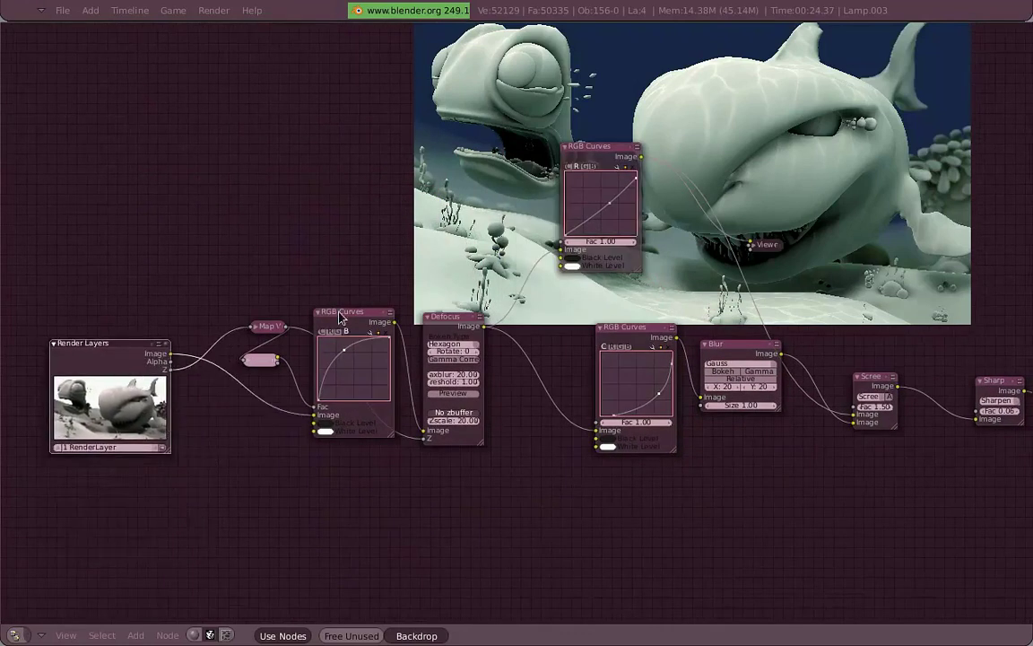
Shift the fog nodes and the Defocus node closer to Render Layers
{"action": "left_click_drag", "start_coordinate": [359, 332], "coordinate": [314, 287]}
{"action": "key", "text": "g"}
{"action": "left_click", "coordinate": [227, 282]}
{"action": "left_click_drag", "start_coordinate": [451, 334], "coordinate": [415, 310]}
Arrange the glow RGB Curves and Blur nodes in a lower row with the red-channel RGB Curves node above them
{"action": "scroll", "coordinate": [541, 216], "scroll_direction": "up", "scroll_amount": 3}
{"action": "left_click_drag", "start_coordinate": [542, 402], "coordinate": [461, 441]}
{"action": "left_click_drag", "start_coordinate": [683, 419], "coordinate": [596, 507]}
{"action": "left_click_drag", "start_coordinate": [485, 424], "coordinate": [491, 468]}
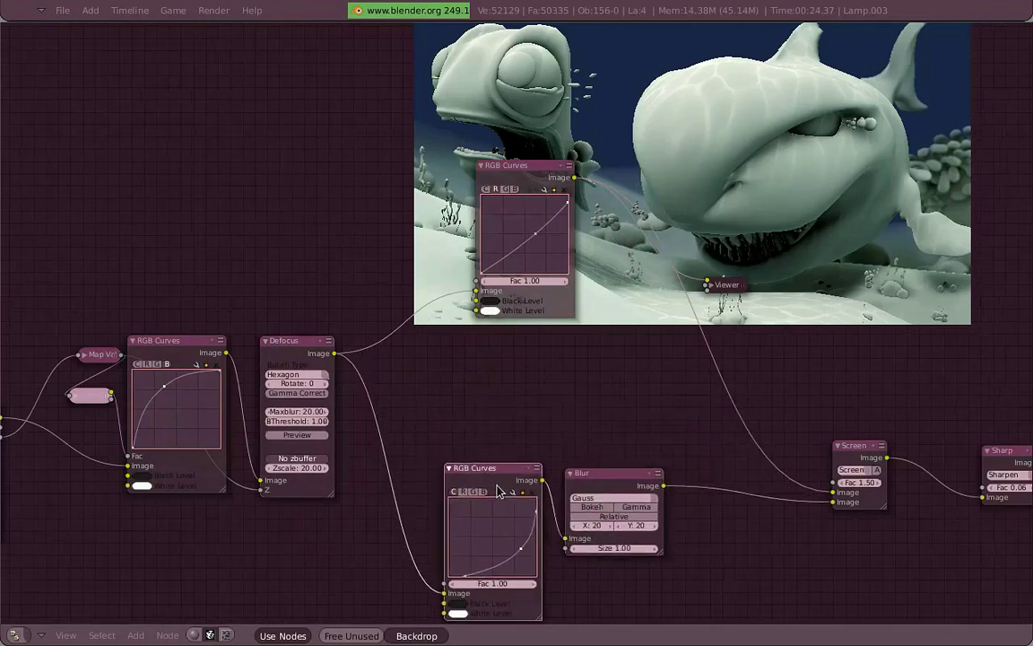
{"action": "left_click_drag", "start_coordinate": [529, 205], "coordinate": [505, 308]}
Preview the glow curves, Blur, red-channel curves, Screen and Sharpen outputs one after another in the backdrop
{"action": "left_click", "coordinate": [509, 480], "text": "ctrl"}
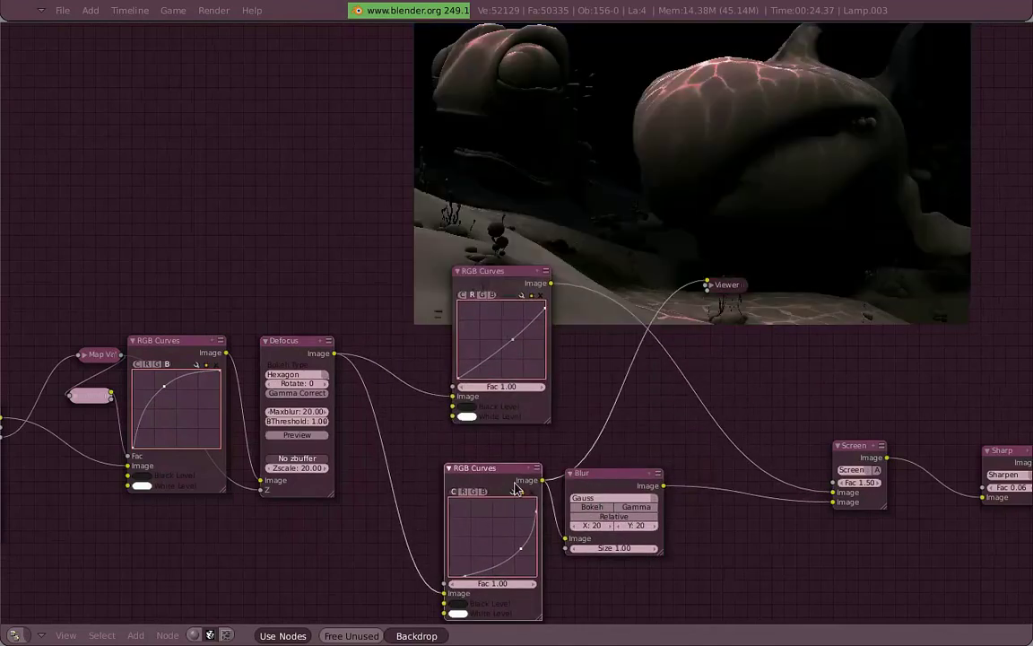
{"action": "left_click", "coordinate": [611, 485], "text": "ctrl"}
{"action": "middle_click_drag", "start_coordinate": [625, 432], "coordinate": [545, 493]}
{"action": "left_click", "coordinate": [431, 356], "text": "ctrl+shift"}
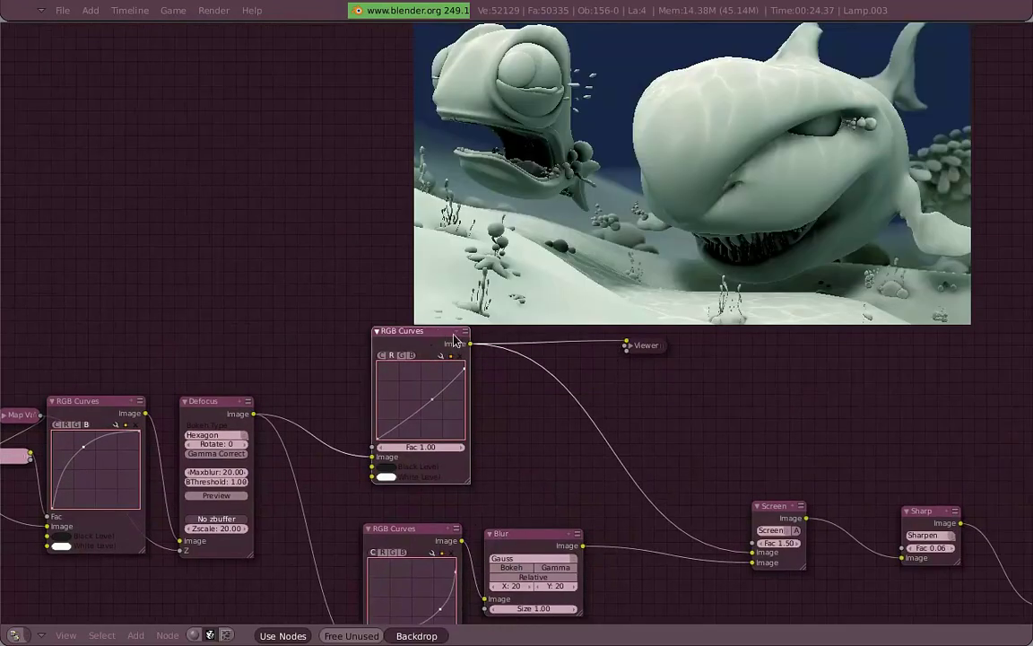
{"action": "left_click", "coordinate": [794, 509], "text": "ctrl+shift"}
{"action": "middle_click_drag", "start_coordinate": [798, 508], "coordinate": [566, 451]}
{"action": "left_click", "coordinate": [699, 472], "text": "ctrl+shift"}
Flatten the blue-channel curve in the fog RGB Curves node to reduce the blue and check the sharpened result
{"action": "middle_click_drag", "start_coordinate": [439, 431], "coordinate": [1025, 407]}
{"action": "left_click_drag", "start_coordinate": [449, 362], "coordinate": [459, 381]}
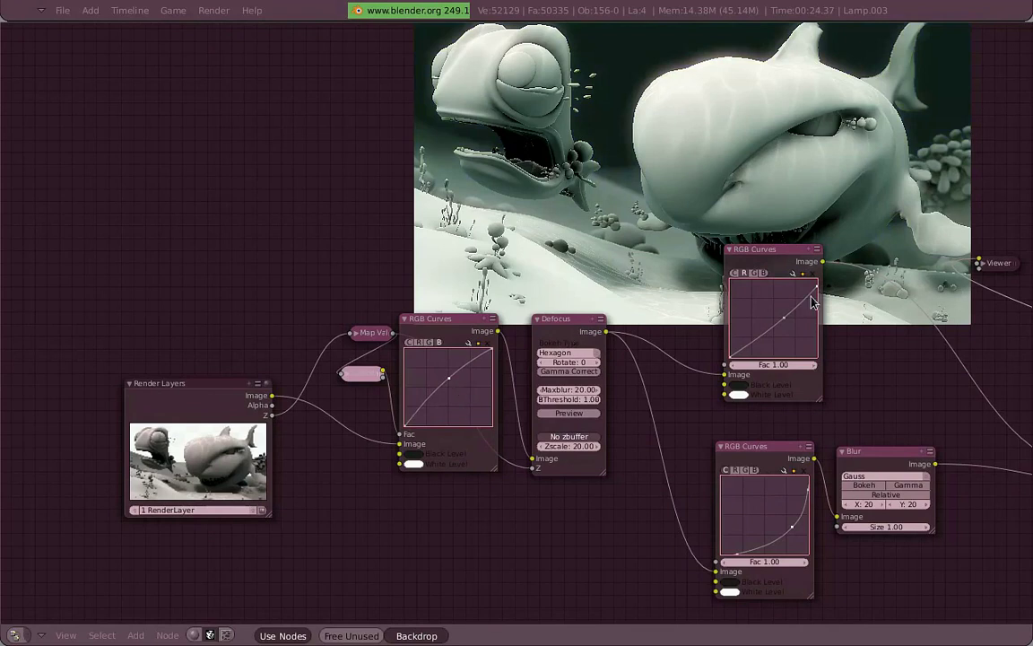
{"action": "scroll", "coordinate": [771, 301], "scroll_direction": "down", "scroll_amount": 1}
{"action": "middle_click_drag", "start_coordinate": [852, 321], "coordinate": [534, 314]}
{"action": "middle_click_drag", "start_coordinate": [770, 283], "coordinate": [754, 320], "text": "shift"}
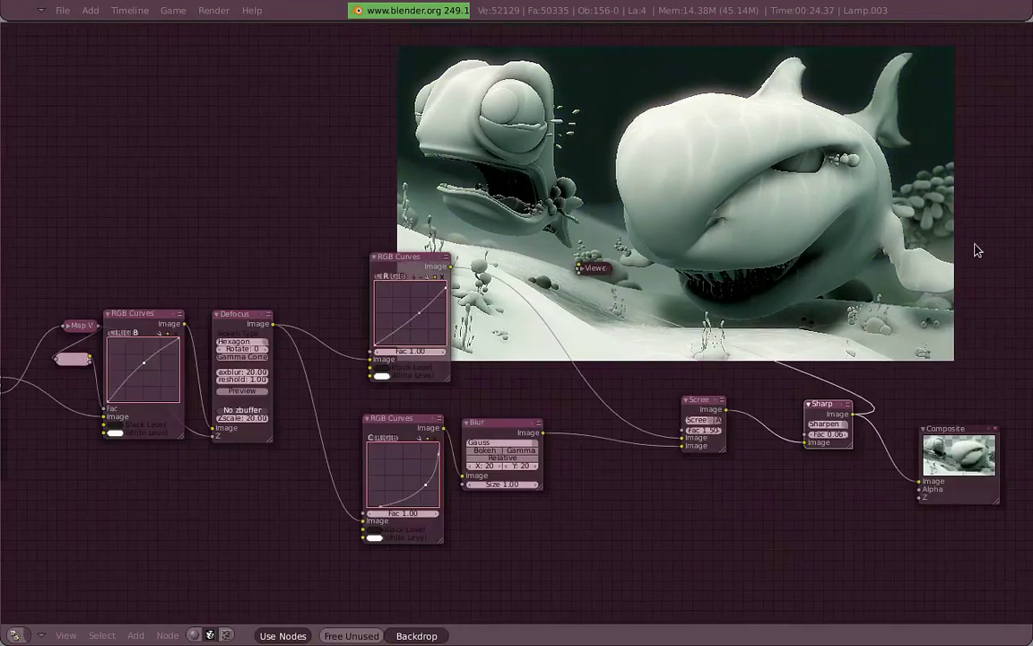
{"action": "middle_click_drag", "start_coordinate": [980, 266], "coordinate": [978, 285]}
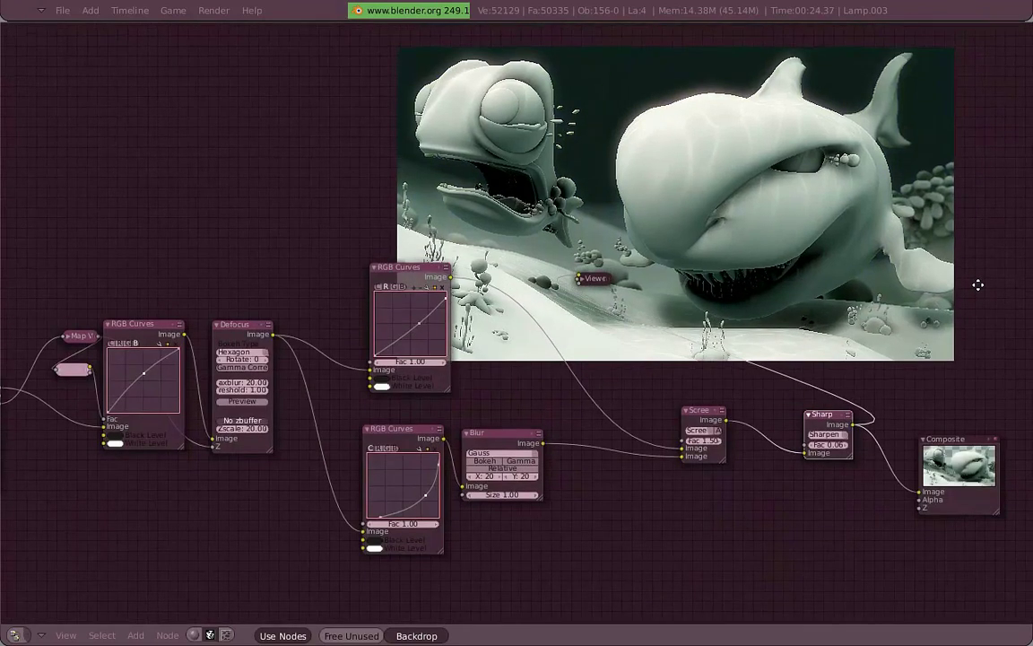
Set the Screen node's Fac to 1.00
{"action": "left_click", "coordinate": [703, 444], "text": "shift"}
{"action": "type", "text": "1"}
{"action": "key", "text": "Return"}
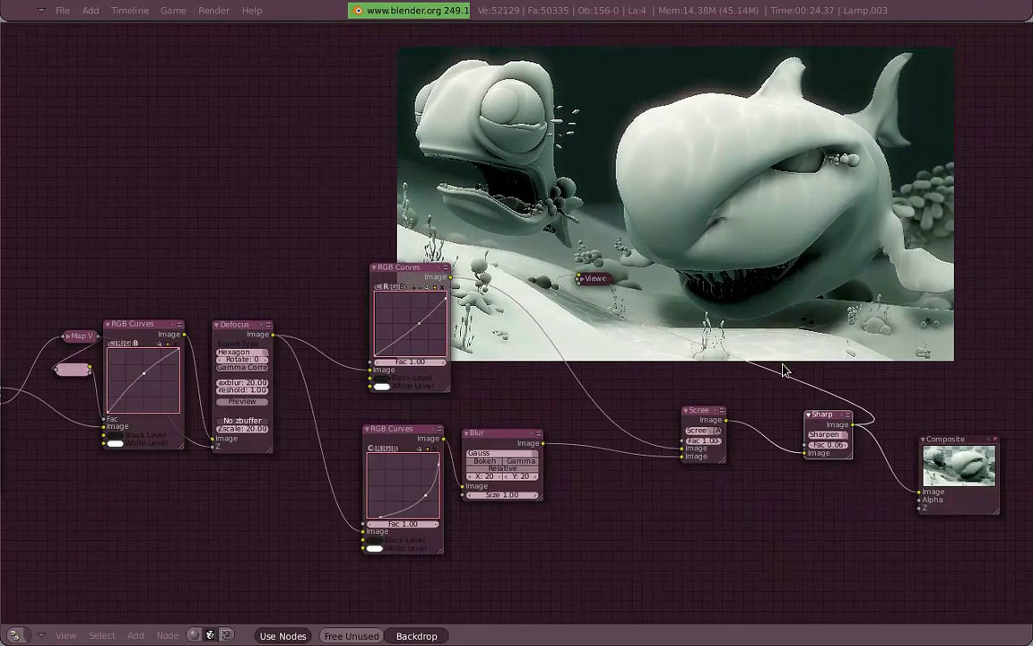
Move the Viewer node directly above the Composite node and expand it
{"action": "middle_click_drag", "start_coordinate": [783, 369], "coordinate": [774, 377]}
{"action": "left_click_drag", "start_coordinate": [599, 293], "coordinate": [940, 364]}
{"action": "key", "text": "h"}
{"action": "middle_click_drag", "start_coordinate": [569, 361], "coordinate": [570, 410]}
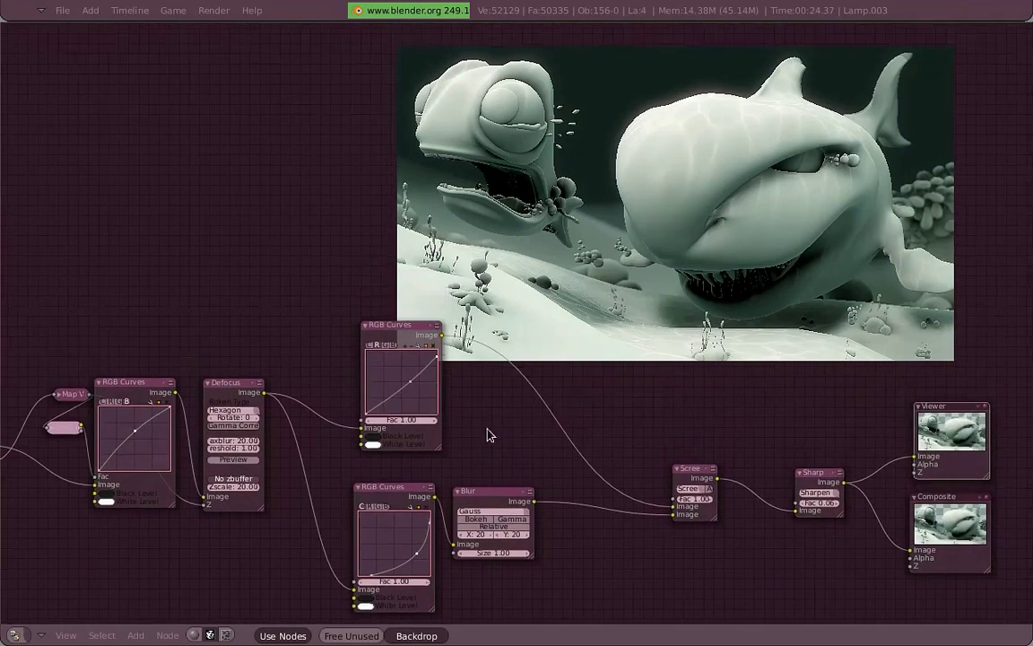
Try a Zscale of 90 on the Defocus node, compare the background blur, and settle on 30
{"action": "scroll", "coordinate": [487, 432], "scroll_direction": "up", "scroll_amount": 2}
{"action": "left_click_drag", "start_coordinate": [517, 448], "coordinate": [484, 455]}
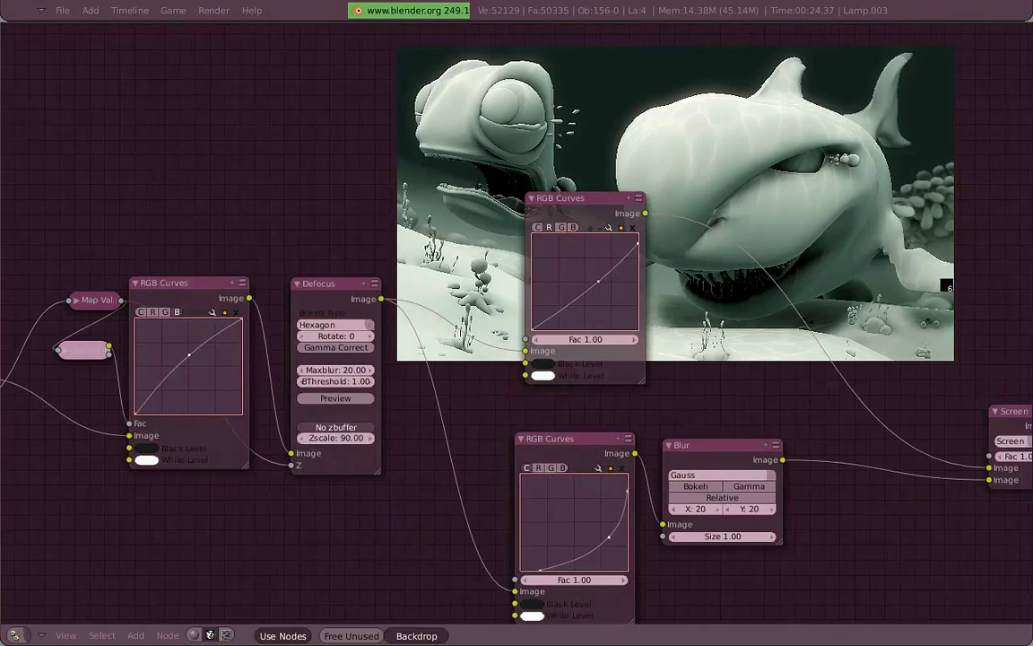
{"action": "middle_click_drag", "start_coordinate": [877, 297], "coordinate": [846, 450]}
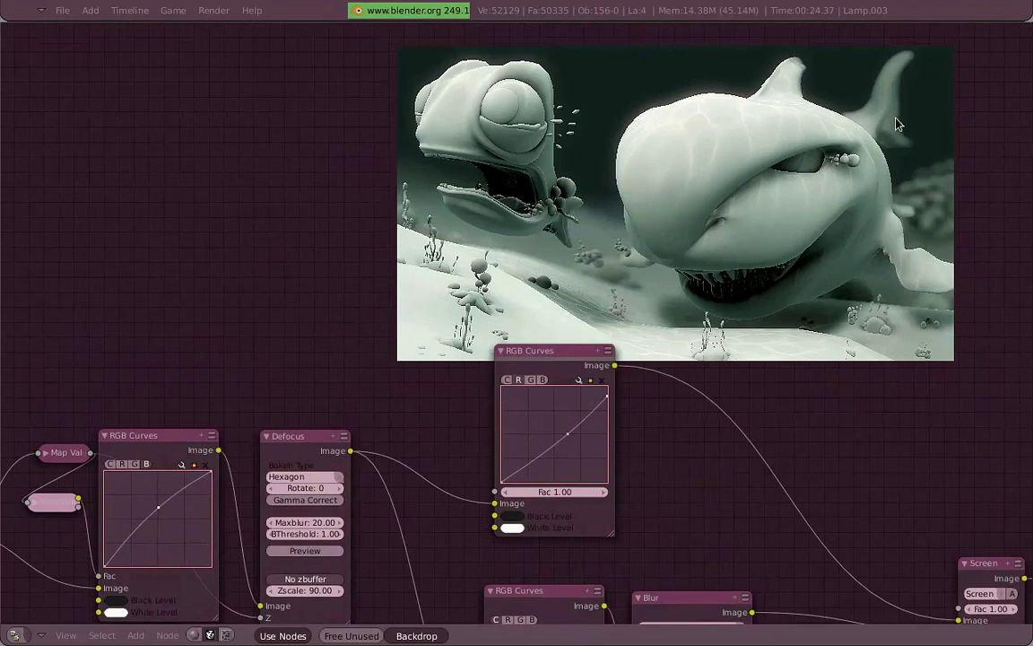
{"action": "middle_click_drag", "start_coordinate": [527, 410], "coordinate": [549, 358]}
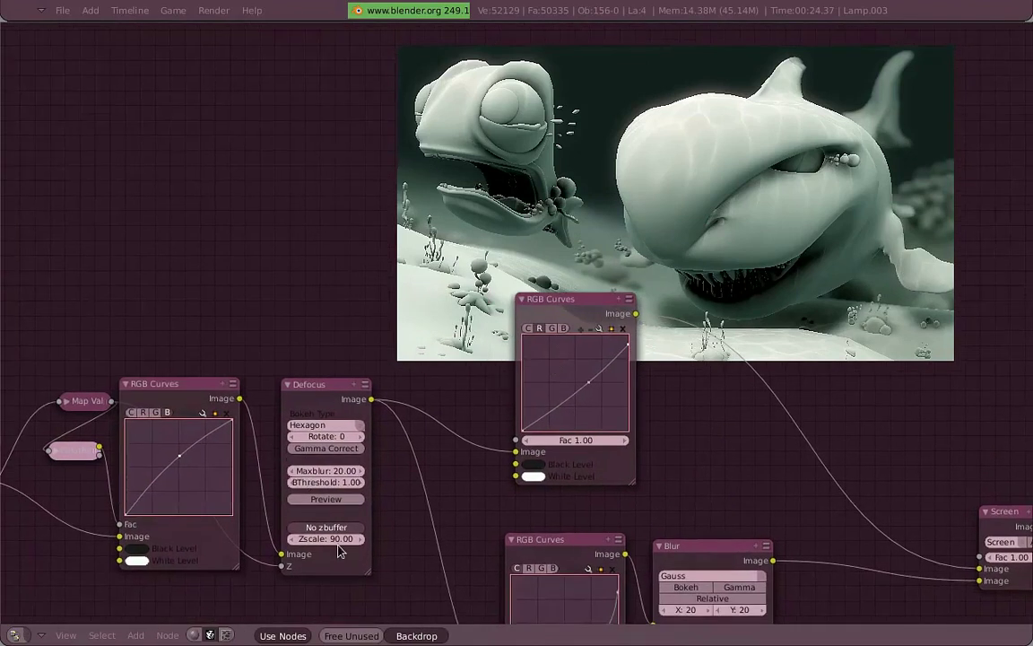
{"action": "left_click_drag", "start_coordinate": [338, 543], "coordinate": [238, 558]}
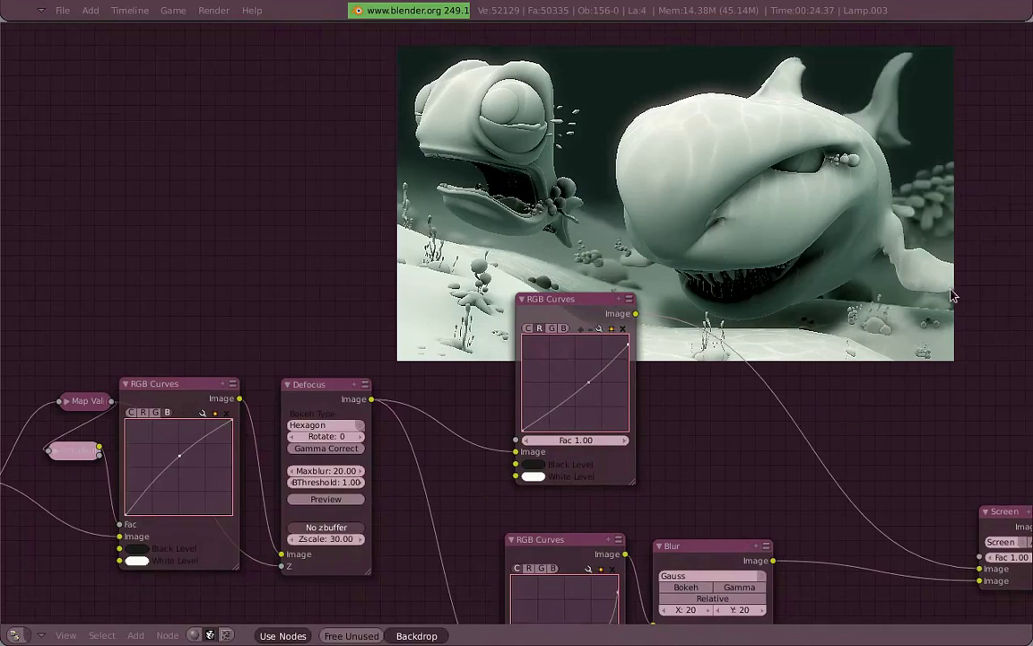
Move the two RGB Curves nodes and the Blur node after Defocus farther along the chain as a group
{"action": "scroll", "coordinate": [953, 318], "scroll_direction": "down", "scroll_amount": 2}
{"action": "middle_click_drag", "start_coordinate": [689, 402], "coordinate": [613, 366]}
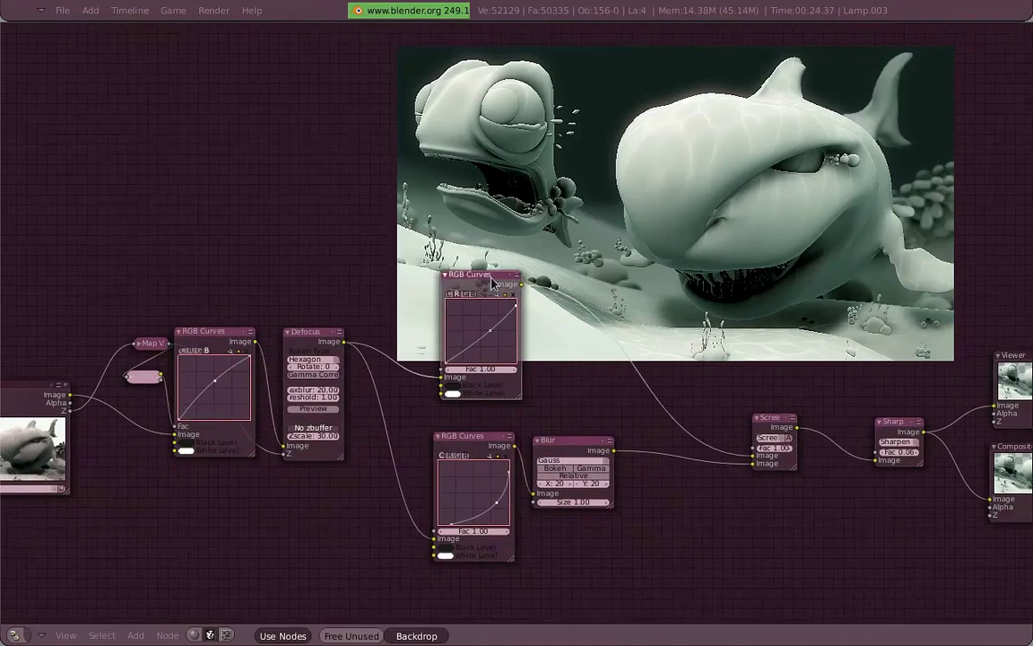
{"action": "left_click_drag", "start_coordinate": [487, 280], "coordinate": [482, 275]}
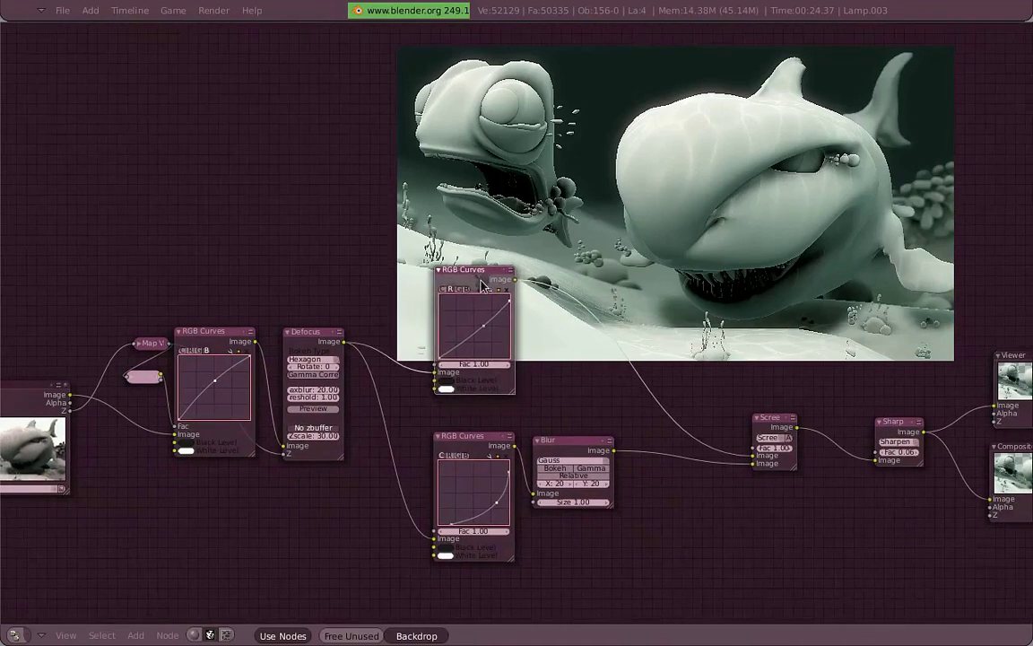
{"action": "key", "text": "a"}
{"action": "key", "text": "b"}
{"action": "left_click_drag", "start_coordinate": [623, 590], "coordinate": [392, 253]}
{"action": "key", "text": "g"}
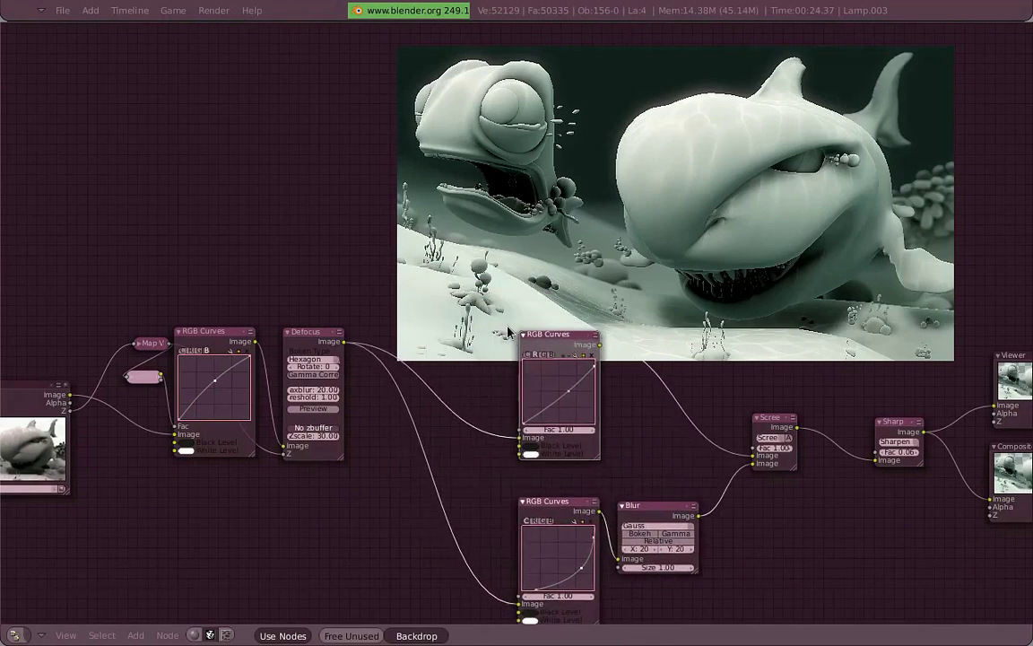
{"action": "left_click", "coordinate": [505, 329]}
Move the curves, Blur, Screen and all downstream nodes together to open a wide gap after the Defocus node
{"action": "key", "text": "a"}
{"action": "key", "text": "b"}
{"action": "left_click_drag", "start_coordinate": [487, 316], "coordinate": [1005, 583]}
{"action": "key", "text": "g"}
{"action": "left_click", "coordinate": [780, 472]}
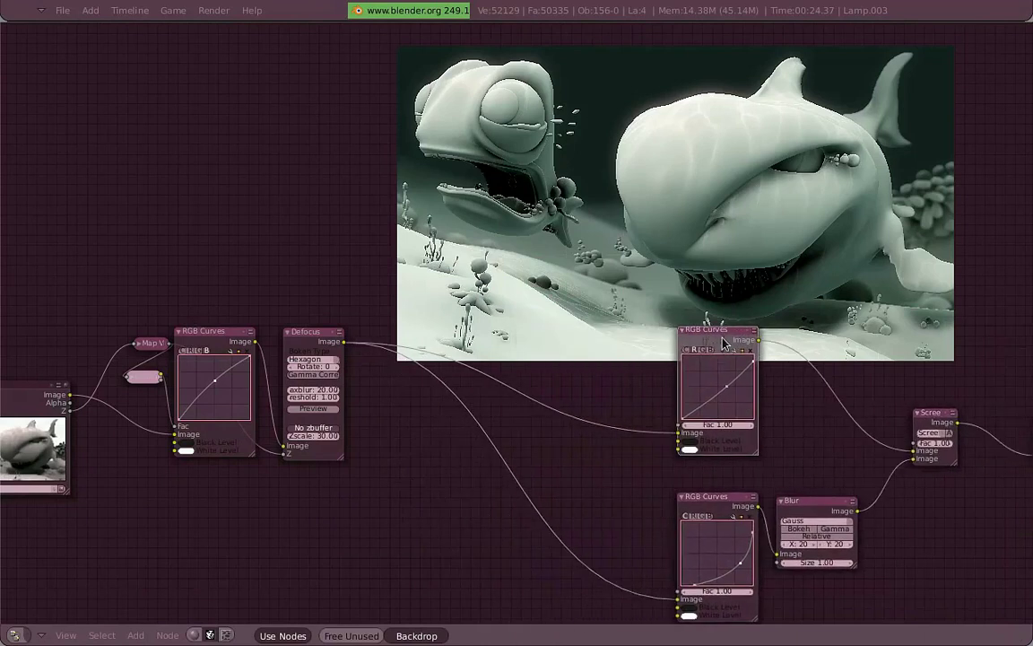
Place a copy of the Screen node in the gap, feed its first image input from the upper RGB Curves node, and raise that curves node
{"action": "left_click_drag", "start_coordinate": [723, 342], "coordinate": [466, 300]}
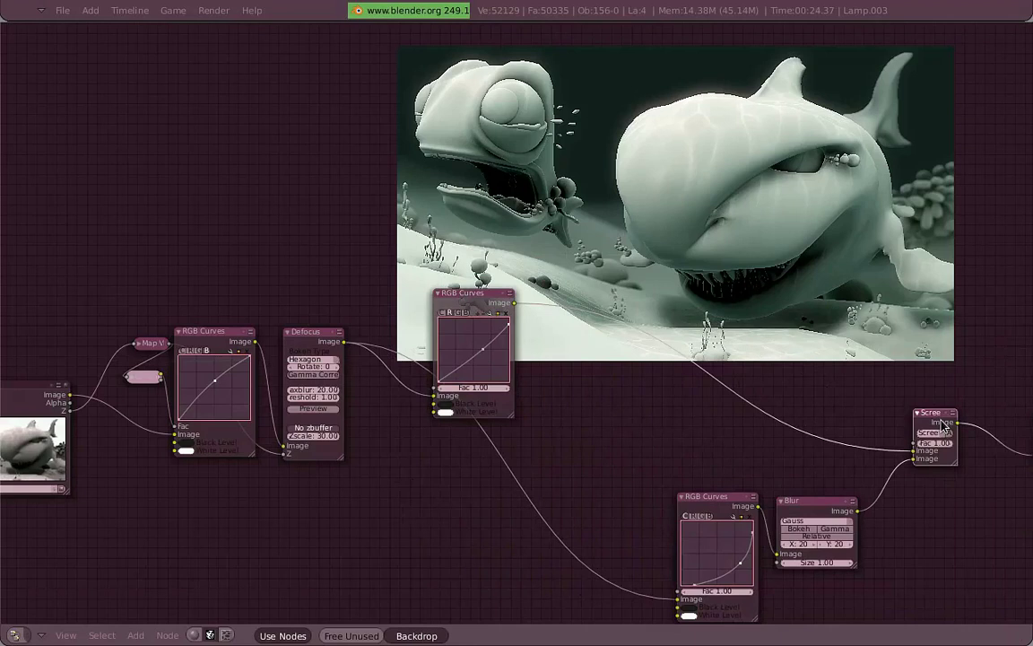
{"action": "left_click_drag", "start_coordinate": [942, 429], "coordinate": [713, 368]}
{"action": "scroll", "coordinate": [544, 286], "scroll_direction": "up", "scroll_amount": 2}
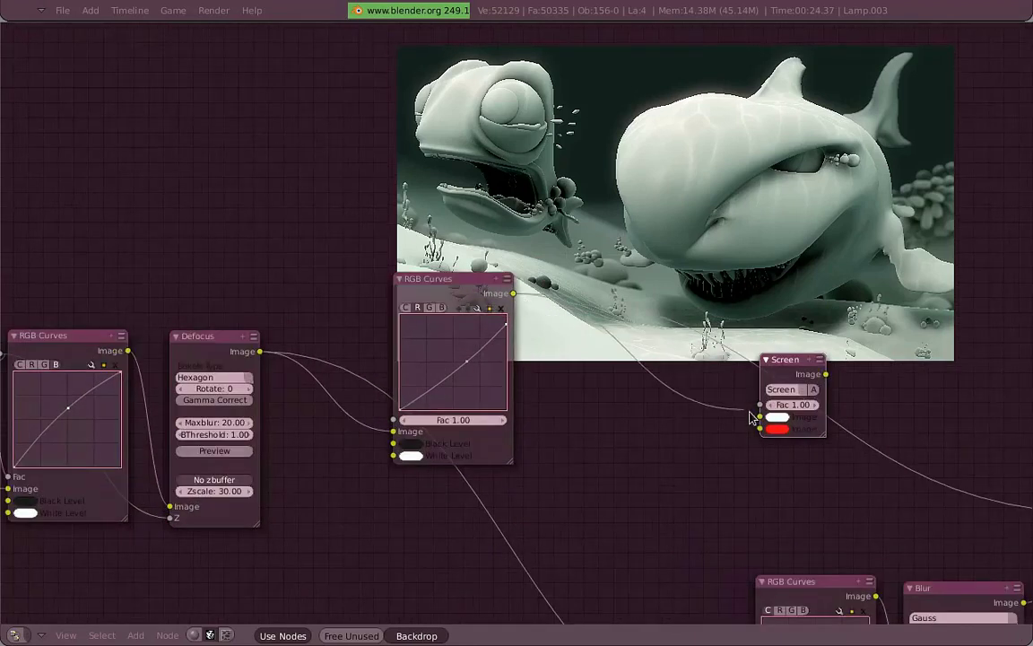
{"action": "left_click_drag", "start_coordinate": [751, 415], "coordinate": [760, 416]}
{"action": "left_click_drag", "start_coordinate": [482, 277], "coordinate": [464, 106]}
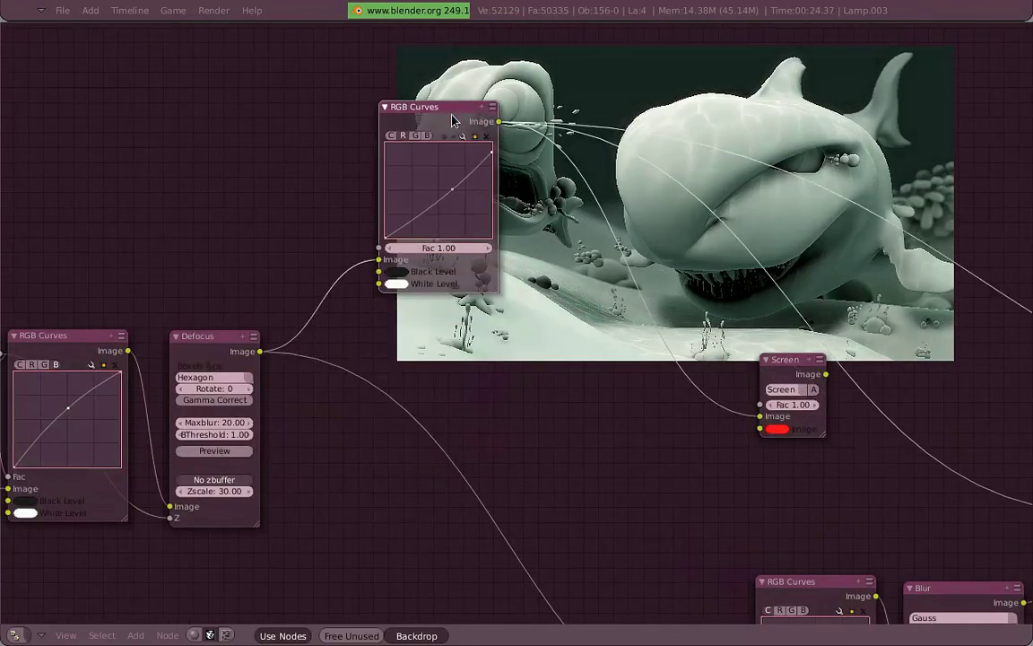
Add a Glare node fed by the Defocus image and preview its output in the Viewer
{"action": "key", "text": "space"}
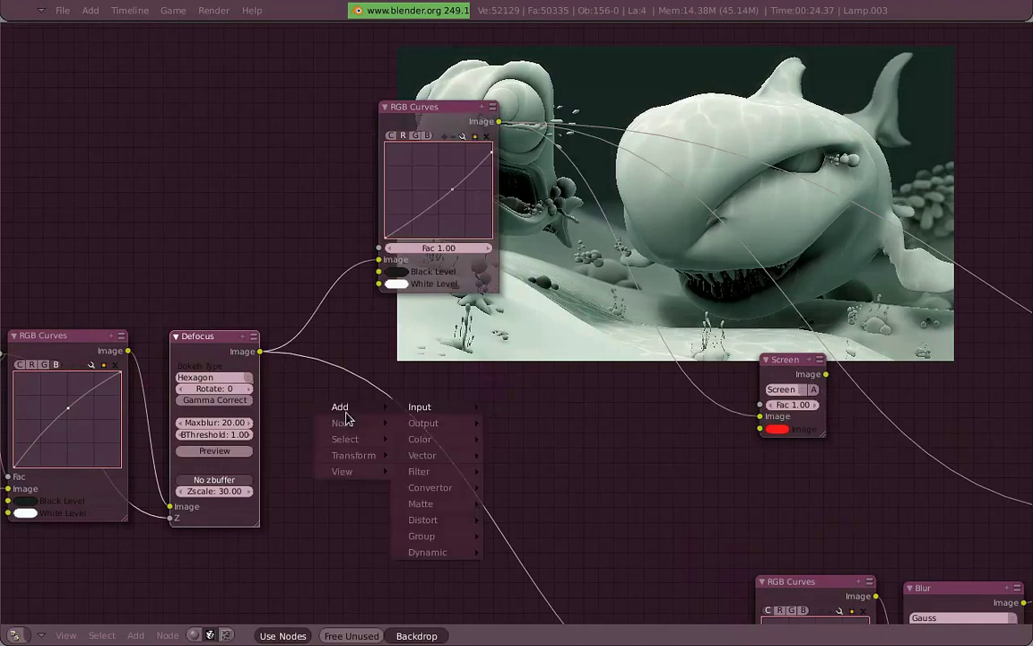
{"action": "mouse_move", "coordinate": [453, 480]}
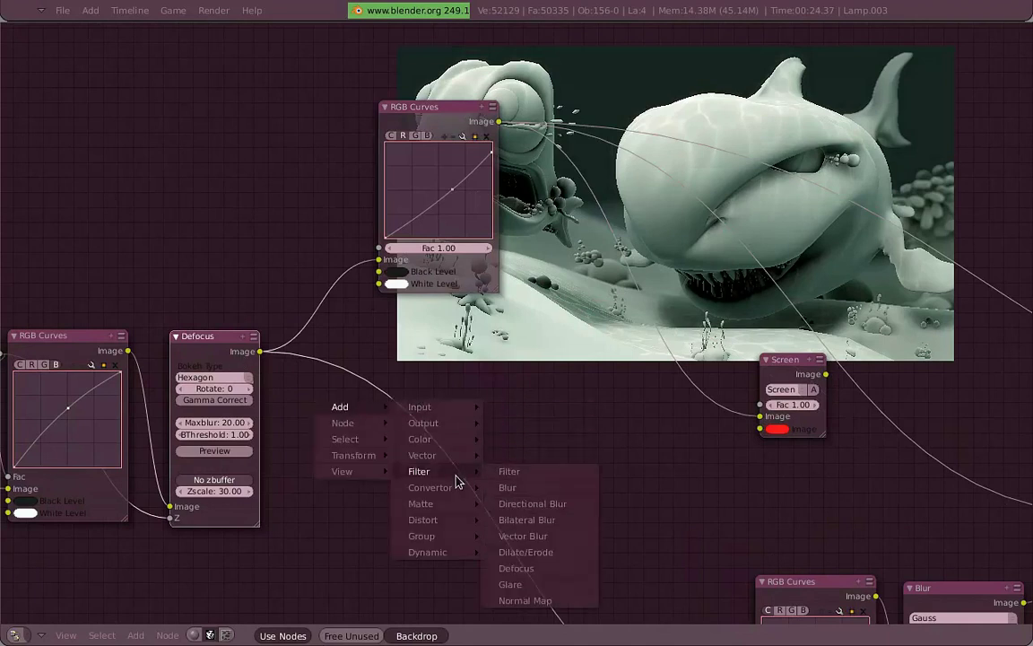
{"action": "left_click", "coordinate": [575, 595]}
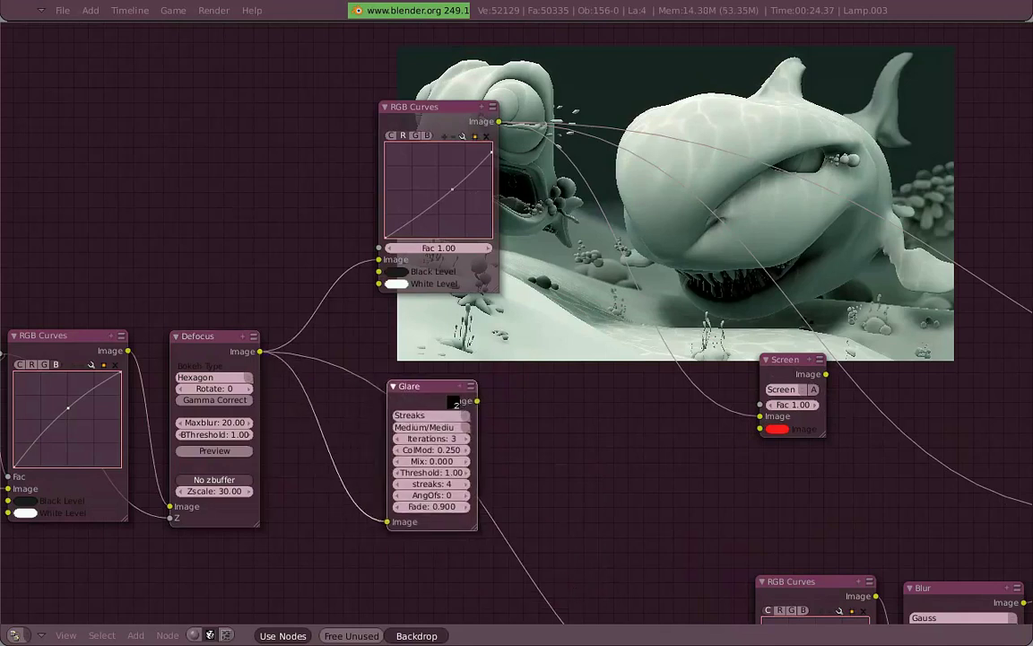
{"action": "left_click", "coordinate": [453, 402]}
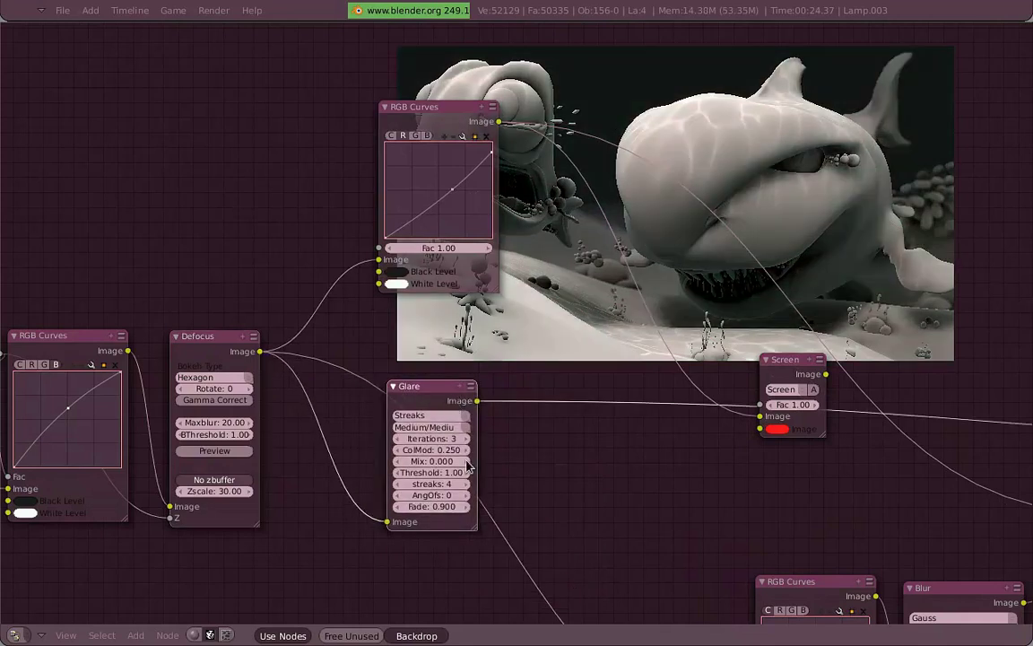
Widen the Glare node and set its ColMod to 1.000 and Mix to 1.000
{"action": "left_click_drag", "start_coordinate": [457, 451], "coordinate": [236, 433]}
{"action": "left_click_drag", "start_coordinate": [459, 450], "coordinate": [868, 444]}
{"action": "left_click_drag", "start_coordinate": [481, 537], "coordinate": [536, 583]}
{"action": "left_click_drag", "start_coordinate": [466, 409], "coordinate": [451, 402]}
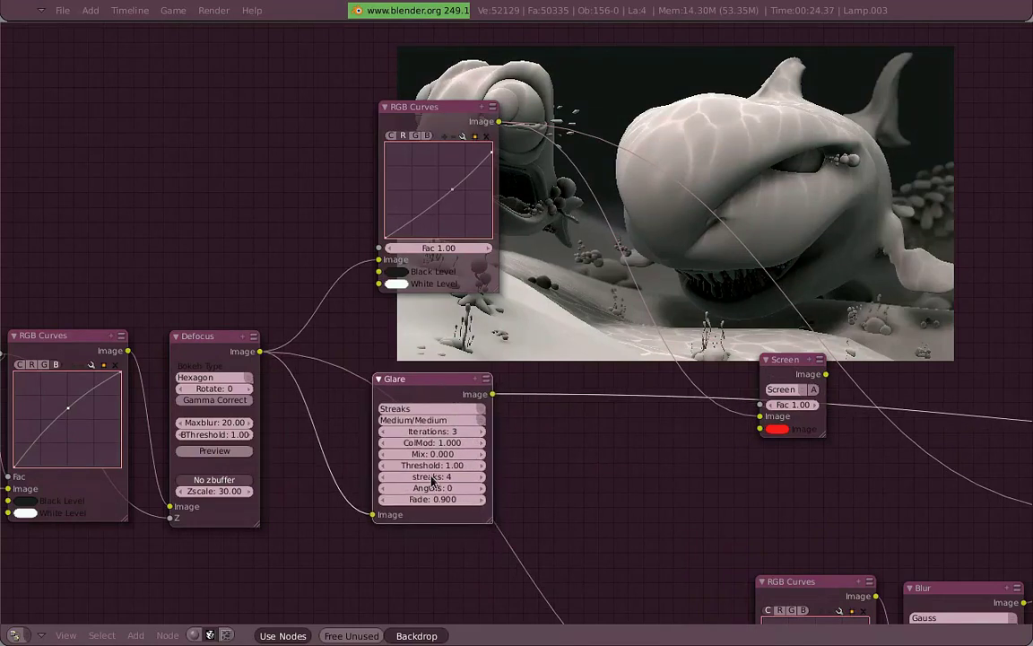
{"action": "left_click_drag", "start_coordinate": [460, 456], "coordinate": [329, 462]}
{"action": "left_click_drag", "start_coordinate": [474, 460], "coordinate": [823, 459]}
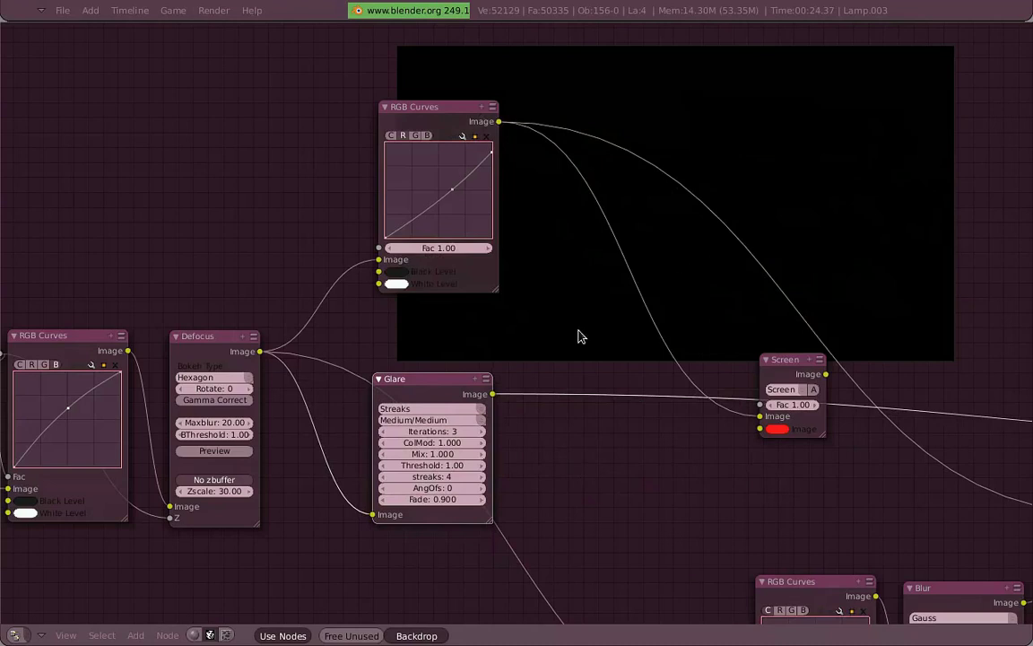
Lower the Glare threshold to 0.15 and collapse the upper RGB Curves node just above the Glare node
{"action": "left_click", "coordinate": [383, 465]}
{"action": "left_click_drag", "start_coordinate": [406, 469], "coordinate": [377, 473]}
{"action": "middle_click_drag", "start_coordinate": [517, 337], "coordinate": [451, 342]}
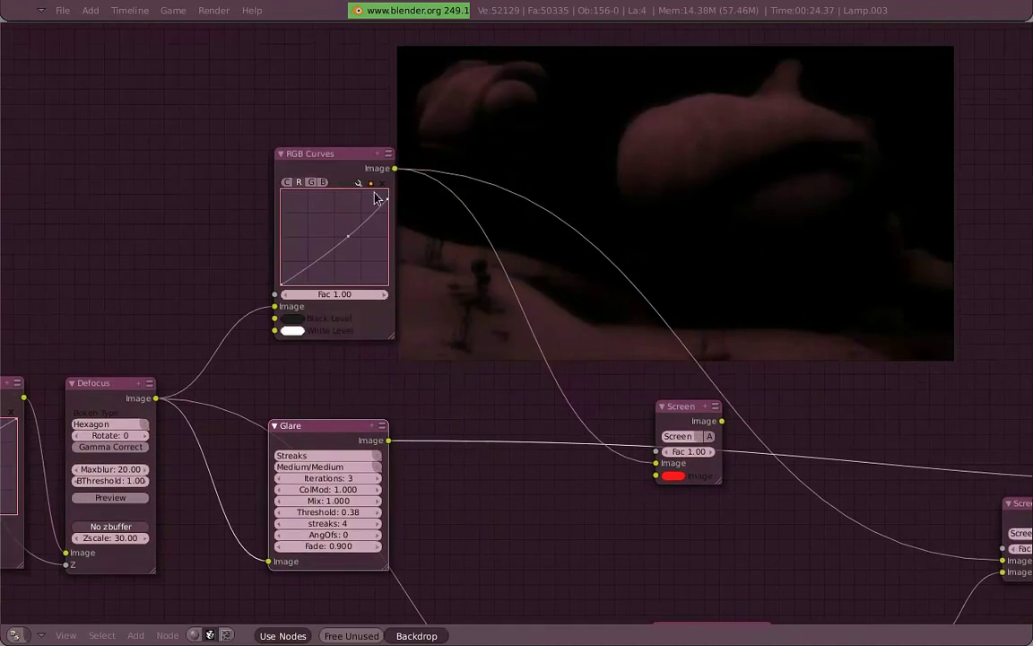
{"action": "left_click_drag", "start_coordinate": [358, 180], "coordinate": [342, 374]}
{"action": "key", "text": "h"}
{"action": "left_click_drag", "start_coordinate": [375, 514], "coordinate": [372, 517]}
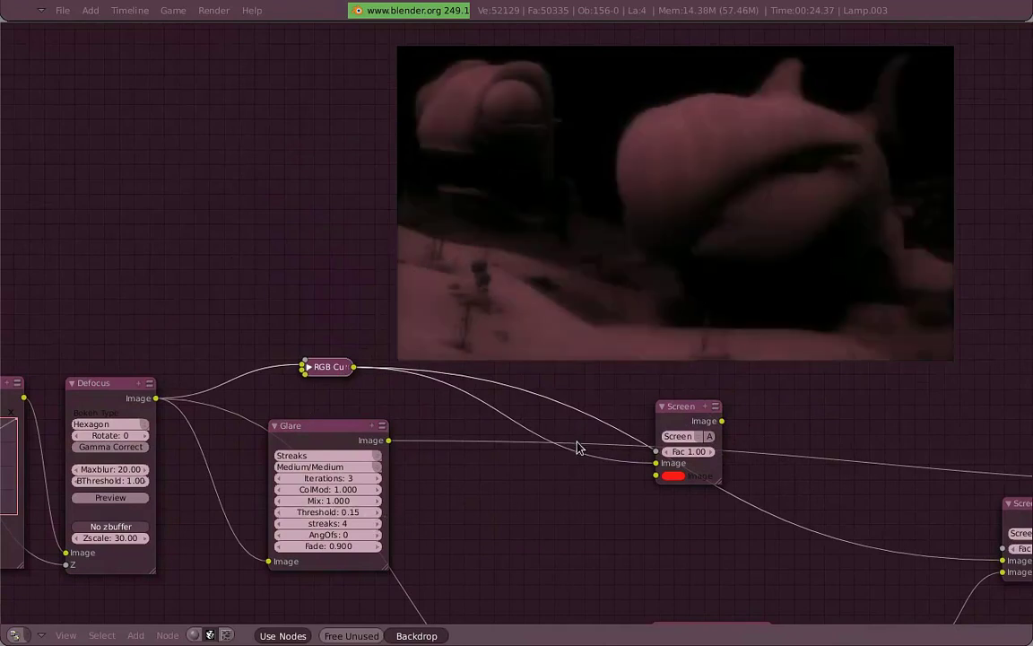
Set the Glare node's Fade to 0.990, keeping the Streaks type at Medium quality
{"action": "left_click", "coordinate": [377, 466]}
{"action": "left_click_drag", "start_coordinate": [359, 546], "coordinate": [469, 559]}
{"action": "mouse_move", "coordinate": [373, 549]}
{"action": "left_mouse_down", "text": "ctrl"}
{"action": "mouse_move", "coordinate": [359, 553]}
{"action": "mouse_move", "coordinate": [379, 556]}
{"action": "left_mouse_up", "text": "ctrl"}
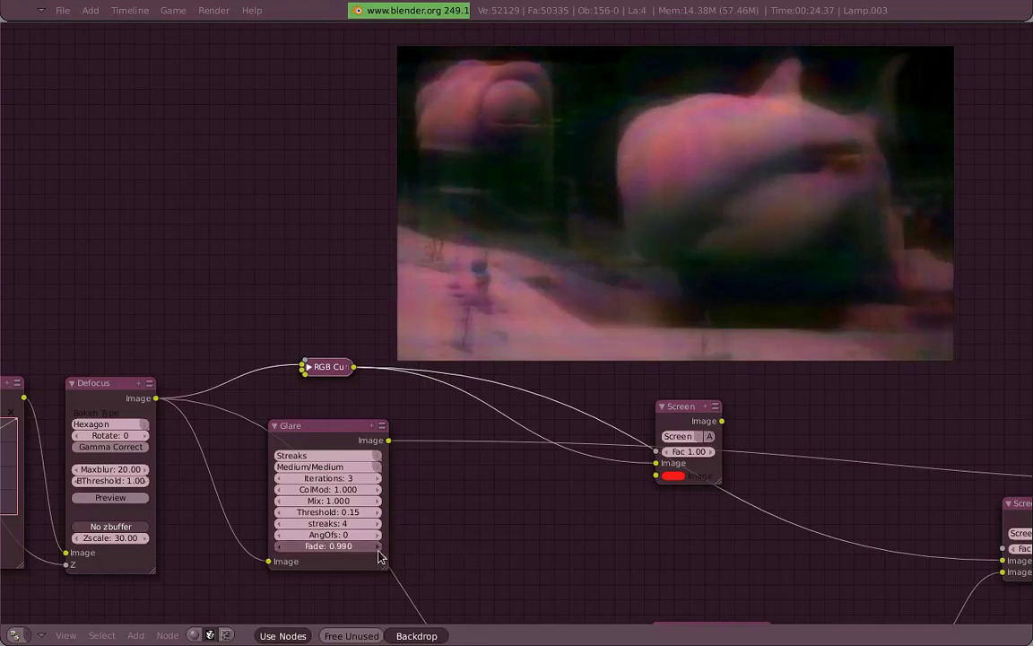
Switch the new Screen node to Overlay, connect the Glare output to its second image input, and preview the blend
{"action": "left_click_drag", "start_coordinate": [364, 429], "coordinate": [375, 426]}
{"action": "left_click_drag", "start_coordinate": [692, 415], "coordinate": [572, 355]}
{"action": "left_click", "coordinate": [584, 378]}
{"action": "left_click", "coordinate": [579, 323]}
{"action": "left_click_drag", "start_coordinate": [400, 439], "coordinate": [537, 417]}
{"action": "left_click", "coordinate": [568, 361], "text": "ctrl"}
Lower the Overlay node's Fac to 0.70 and compare it with a Fac of 1
{"action": "left_click", "coordinate": [557, 395]}
{"action": "left_click", "coordinate": [557, 395]}
{"action": "left_click", "coordinate": [560, 396]}
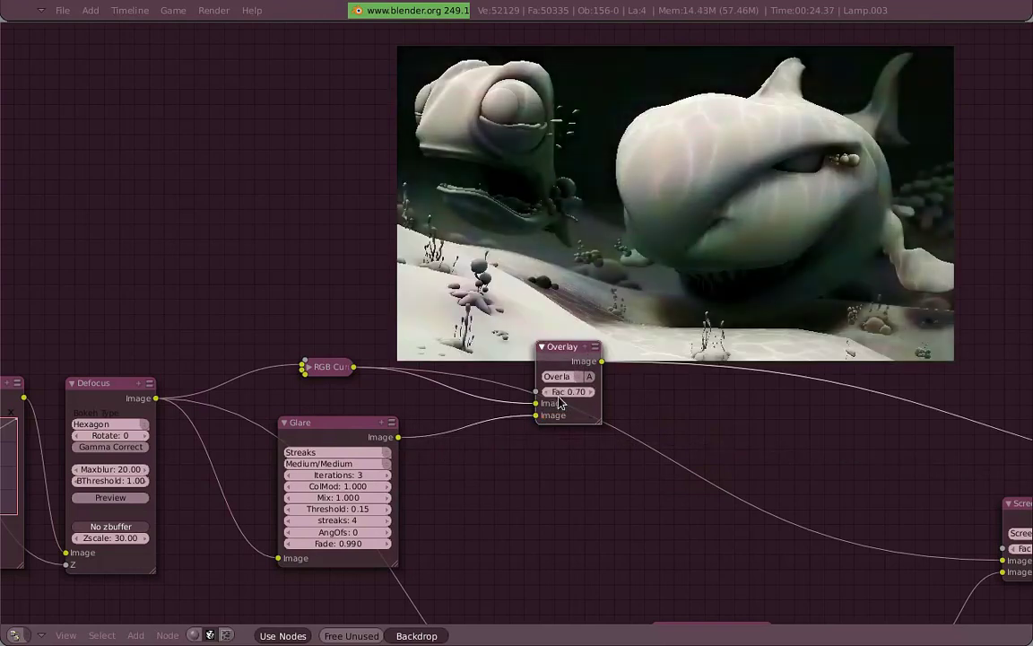
{"action": "left_click", "coordinate": [559, 395]}
{"action": "left_click", "coordinate": [572, 395], "text": "shift"}
{"action": "type", "text": "1"}
{"action": "key", "text": "Return"}
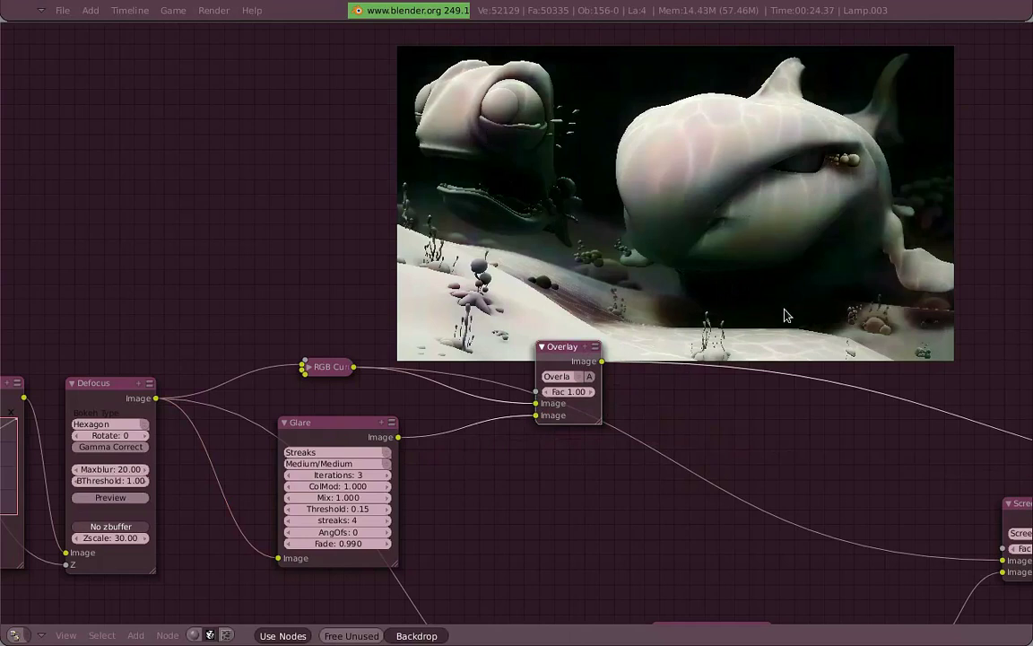
Try a Fac of 0.1 on the Overlay node, raise it in steps to 0.80, and settle on 0.70
{"action": "left_click", "coordinate": [556, 392]}
{"action": "type", "text": "0.1"}
{"action": "key", "text": "Return"}
{"action": "left_click", "coordinate": [554, 395]}
{"action": "left_click", "coordinate": [596, 394]}
{"action": "left_click", "coordinate": [595, 393]}
{"action": "left_click", "coordinate": [596, 394]}
{"action": "left_click", "coordinate": [596, 394]}
{"action": "left_click", "coordinate": [596, 393]}
{"action": "left_click", "coordinate": [594, 392]}
{"action": "left_click", "coordinate": [594, 392]}
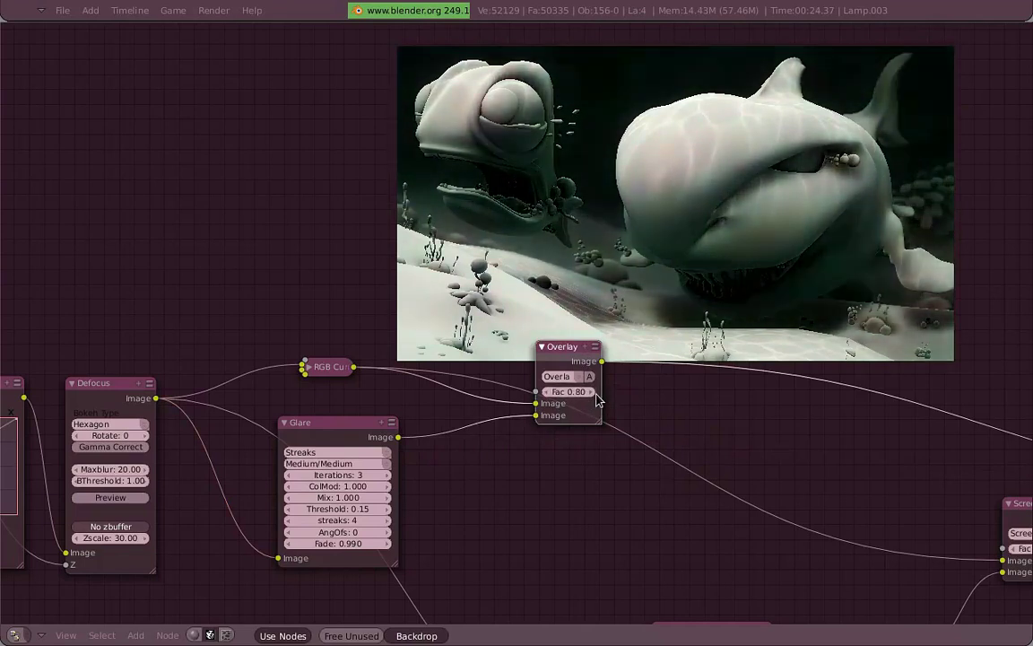
Move the Overlay and Glare nodes along and insert a new RGB Curves node between Defocus and Glare
{"action": "left_click_drag", "start_coordinate": [562, 353], "coordinate": [705, 372]}
{"action": "left_click_drag", "start_coordinate": [346, 438], "coordinate": [535, 450]}
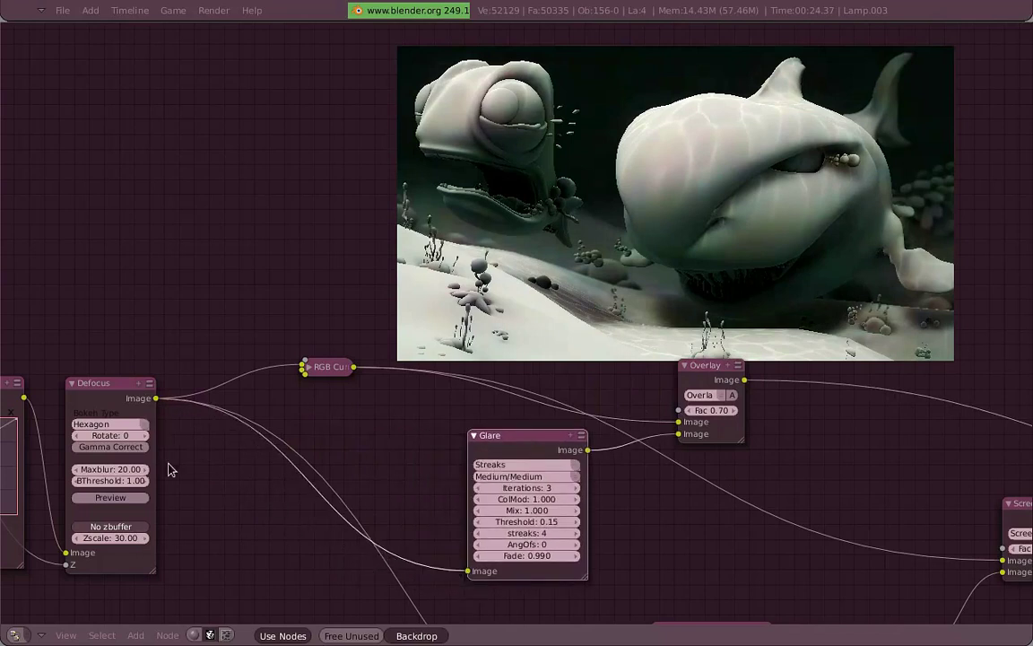
{"action": "key", "text": "space"}
{"action": "mouse_move", "coordinate": [307, 462]}
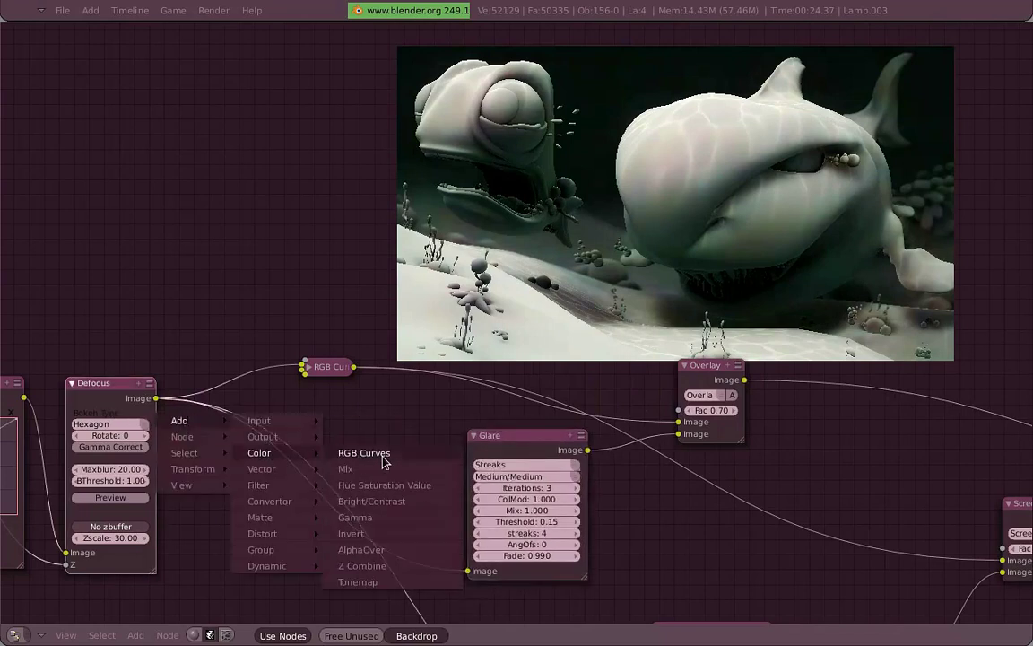
{"action": "left_click", "coordinate": [381, 456]}
{"action": "left_click_drag", "start_coordinate": [252, 415], "coordinate": [468, 571]}
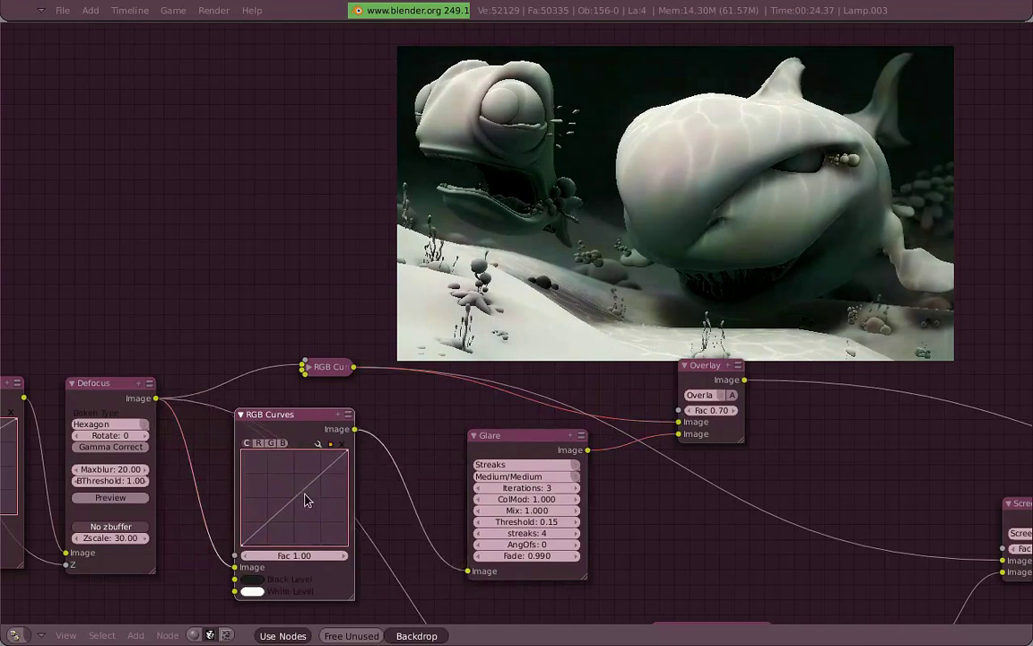
Raise the combined curve of the new RGB Curves node and nudge its black point inward while previewing the Glare output
{"action": "left_click_drag", "start_coordinate": [304, 494], "coordinate": [295, 484]}
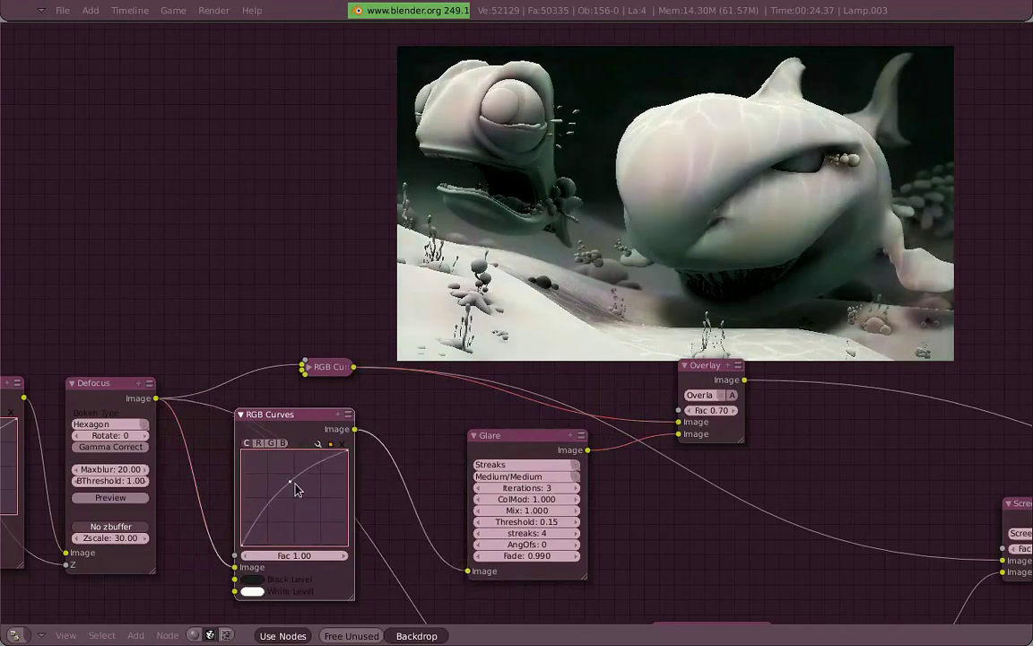
{"action": "left_click", "coordinate": [315, 431], "text": "ctrl"}
{"action": "left_click", "coordinate": [504, 445], "text": "ctrl+shift"}
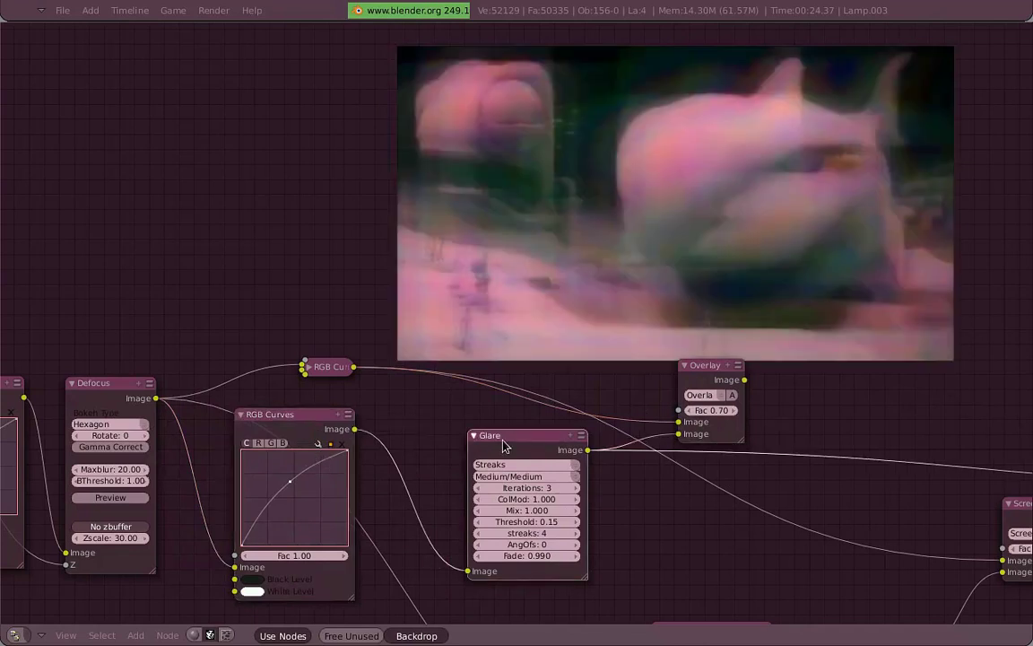
{"action": "left_click_drag", "start_coordinate": [290, 482], "coordinate": [303, 473]}
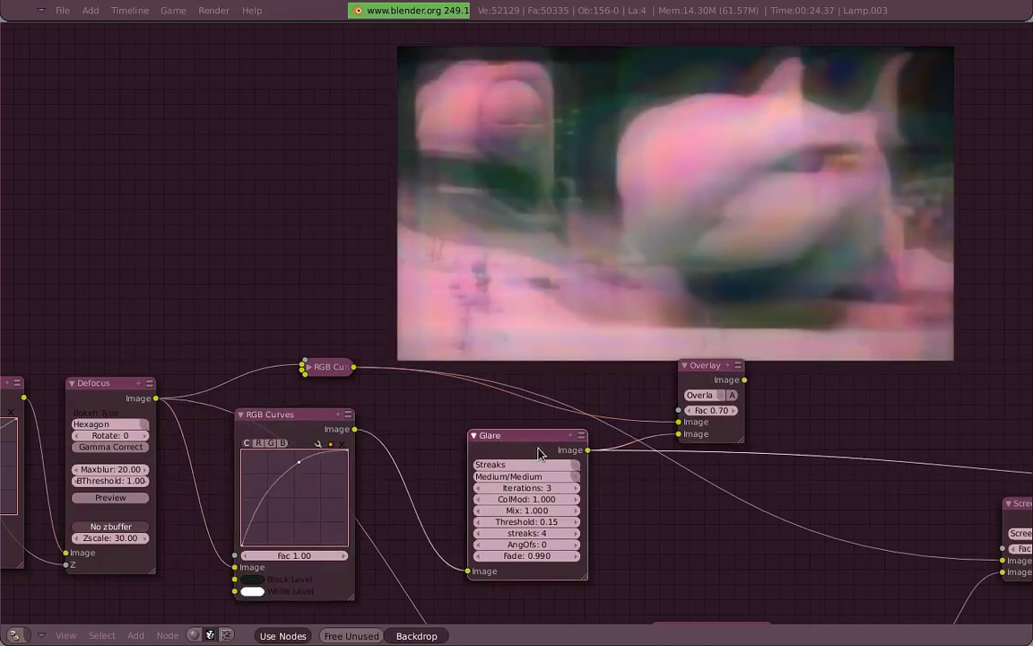
{"action": "left_click_drag", "start_coordinate": [244, 546], "coordinate": [250, 548]}
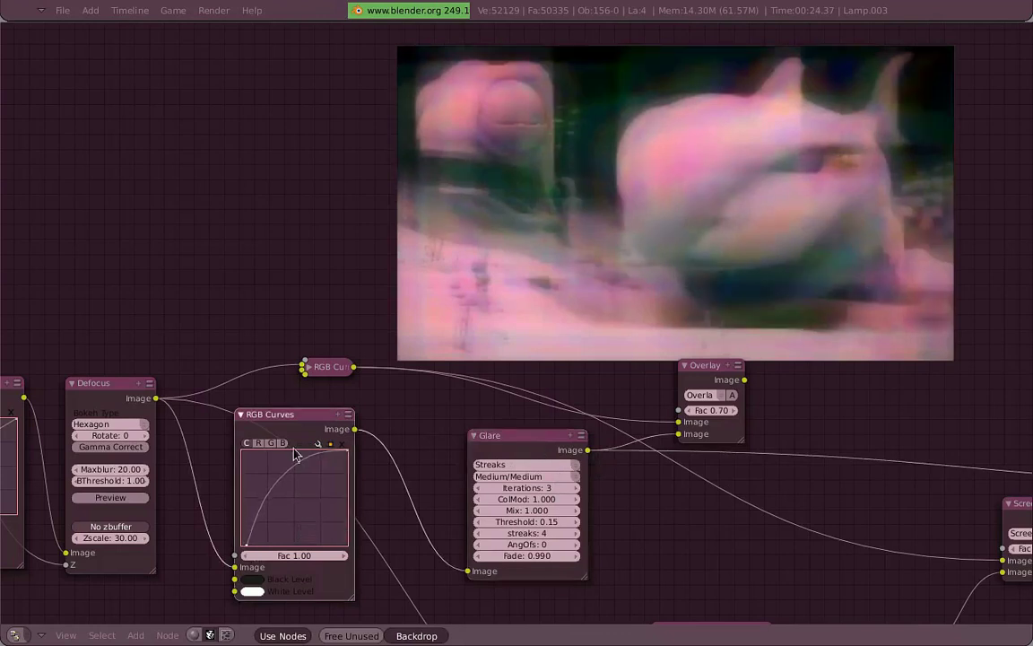
Raise the midpoint of the red curve in the RGB Curves node before Glare and preview the Overlay result
{"action": "left_click", "coordinate": [282, 443]}
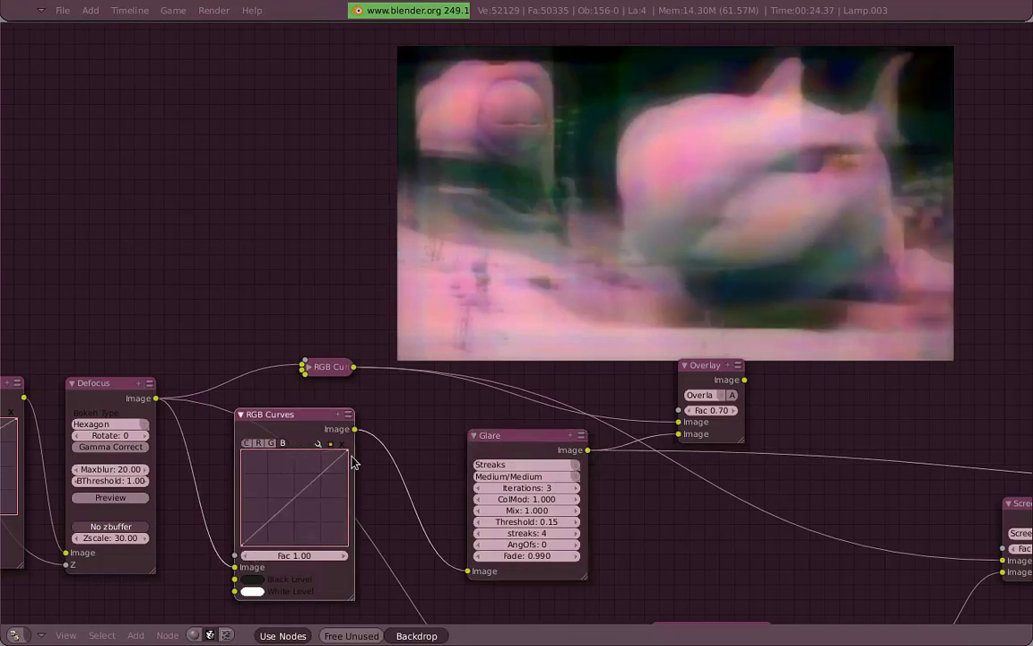
{"action": "left_click", "coordinate": [259, 443]}
{"action": "left_click", "coordinate": [301, 496]}
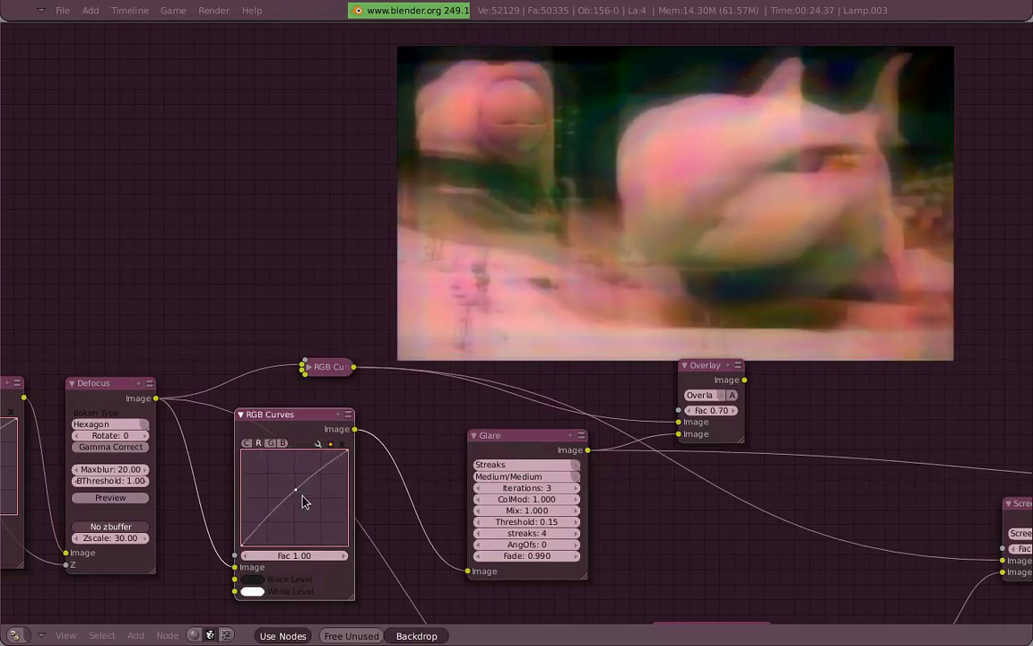
{"action": "left_click", "coordinate": [525, 446]}
{"action": "left_click", "coordinate": [711, 381], "text": "ctrl"}
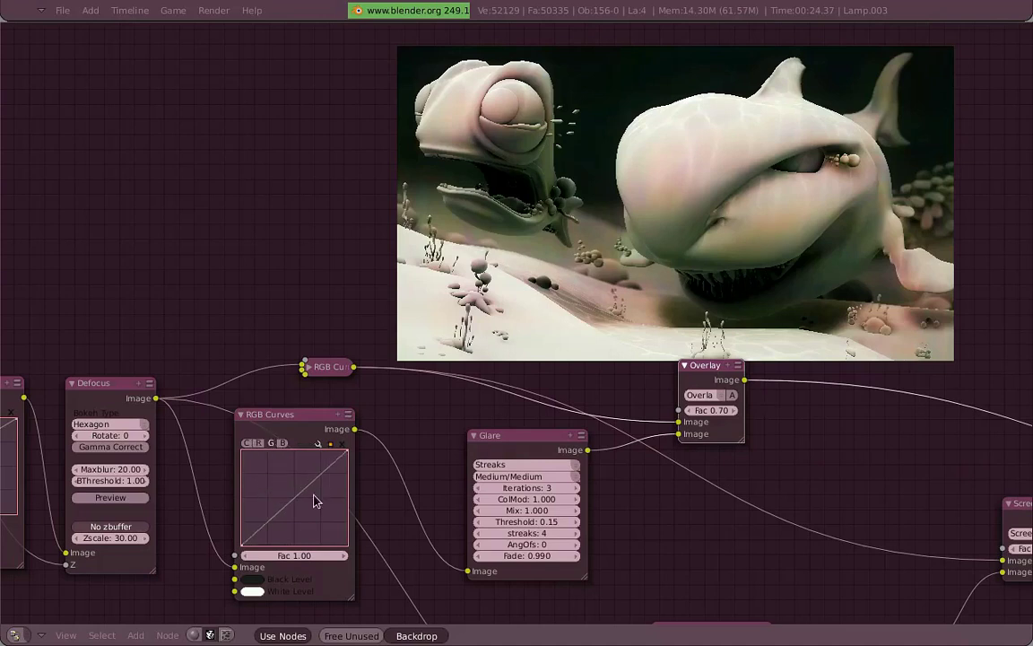
Adjust the green curve and lower the blue curve's highlights in the RGB Curves node before Glare
{"action": "mouse_move", "coordinate": [316, 500]}
{"action": "left_mouse_down"}
{"action": "mouse_move", "coordinate": [323, 473]}
{"action": "mouse_move", "coordinate": [329, 483]}
{"action": "left_mouse_up"}
{"action": "left_click", "coordinate": [283, 442]}
{"action": "left_click", "coordinate": [326, 485]}
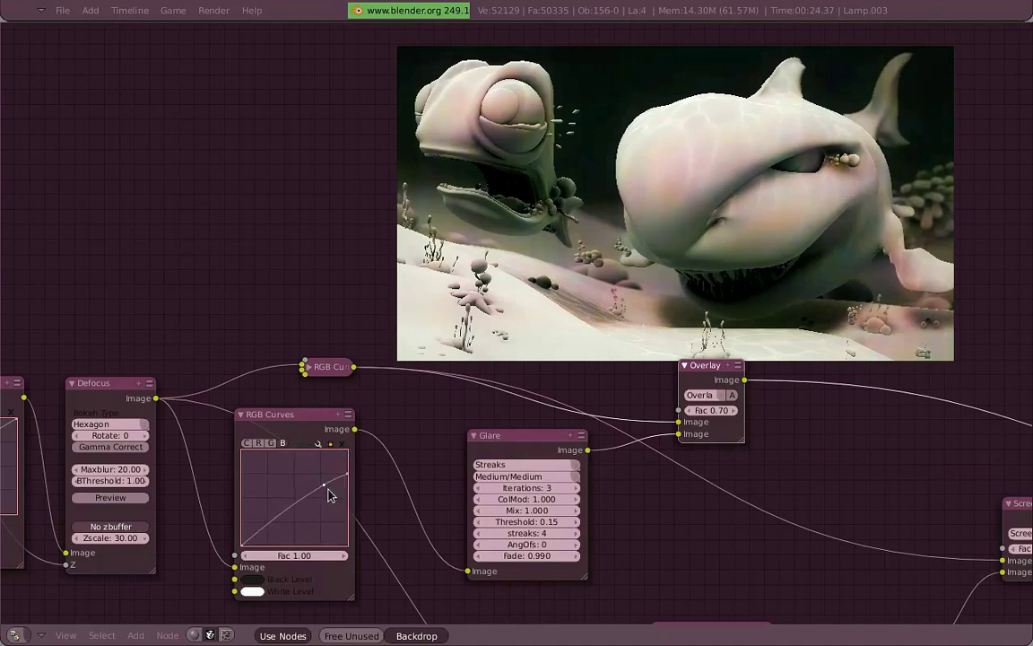
Readjust the red and combined curves of the RGB Curves node before Glare and set the Overlay node's Fac to 0.60
{"action": "left_click", "coordinate": [259, 443]}
{"action": "left_click_drag", "start_coordinate": [303, 499], "coordinate": [278, 509]}
{"action": "left_click", "coordinate": [246, 443]}
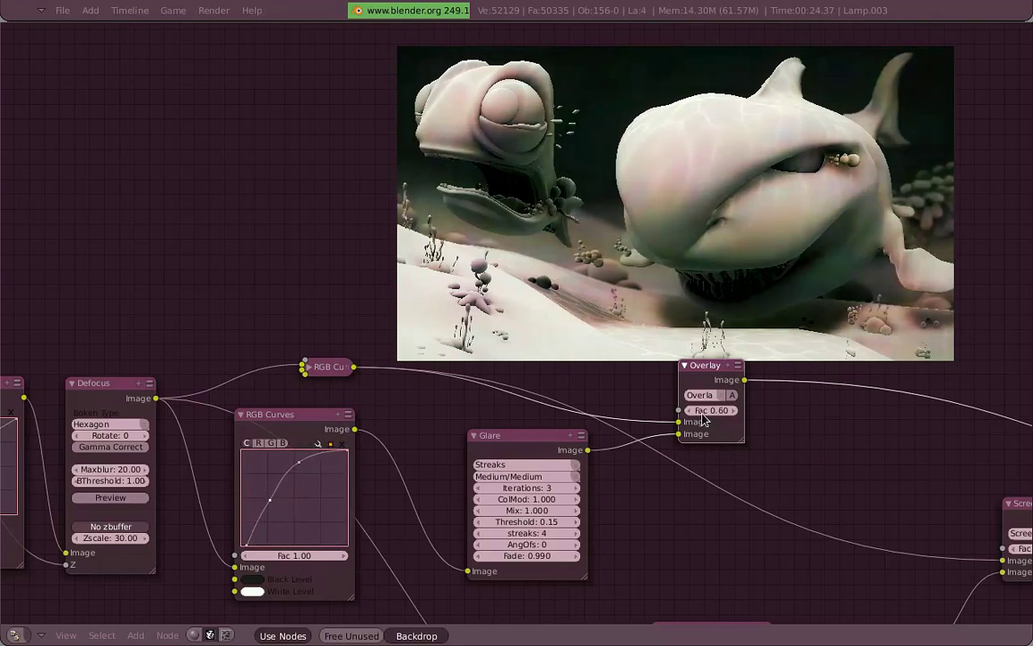
Try 5 Glare iterations, settle on 4, set the streaks to 6, and preview the Overlay result
{"action": "left_click", "coordinate": [576, 488]}
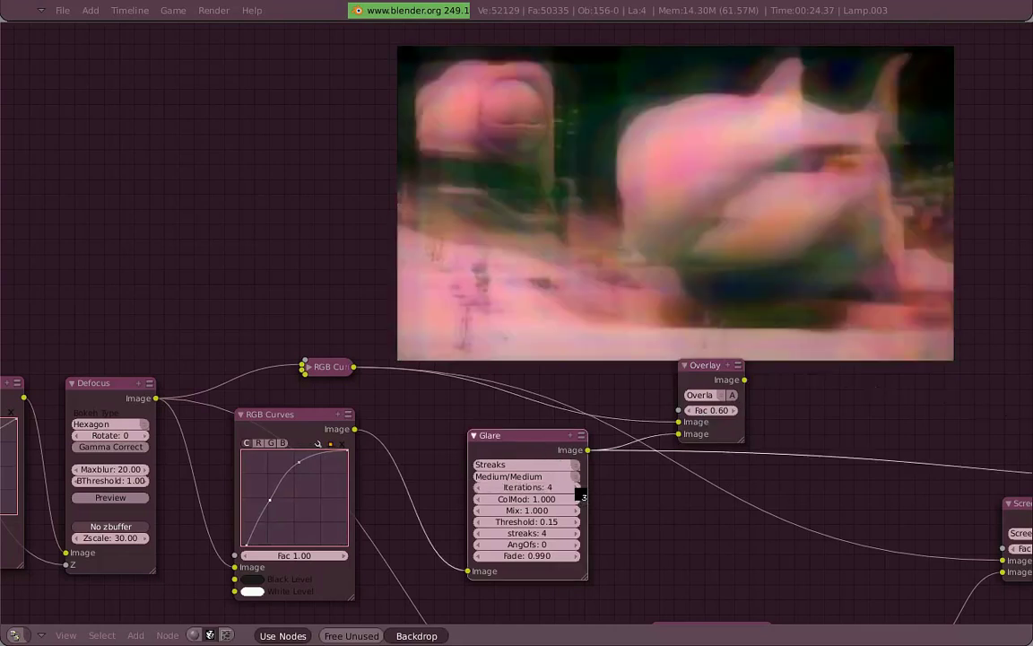
{"action": "left_click_drag", "start_coordinate": [502, 492], "coordinate": [482, 492]}
{"action": "left_click_drag", "start_coordinate": [576, 493], "coordinate": [622, 497]}
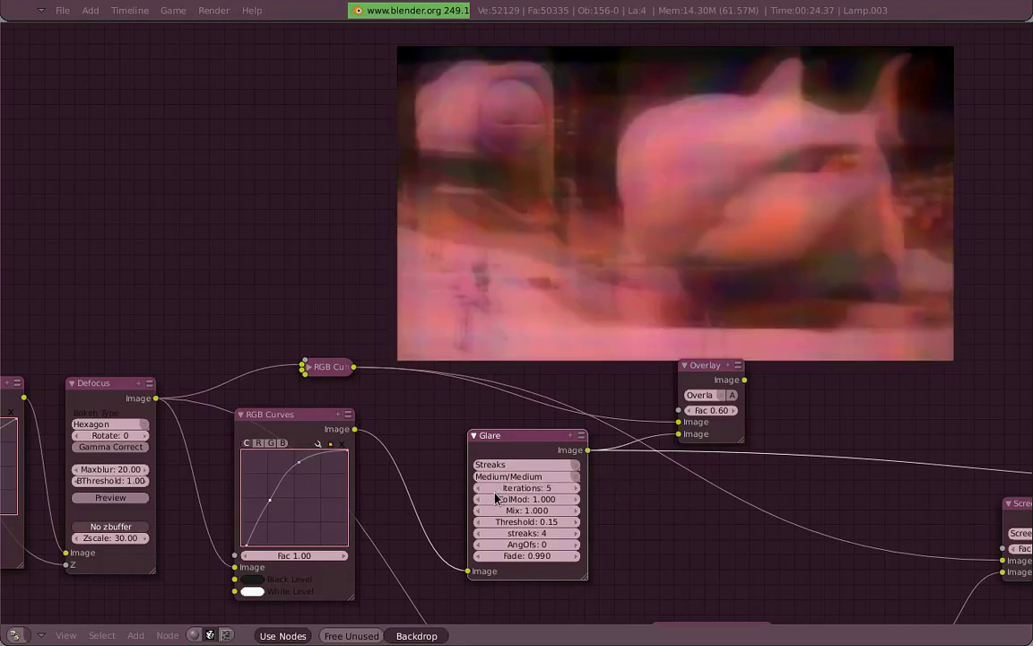
{"action": "left_click", "coordinate": [576, 534]}
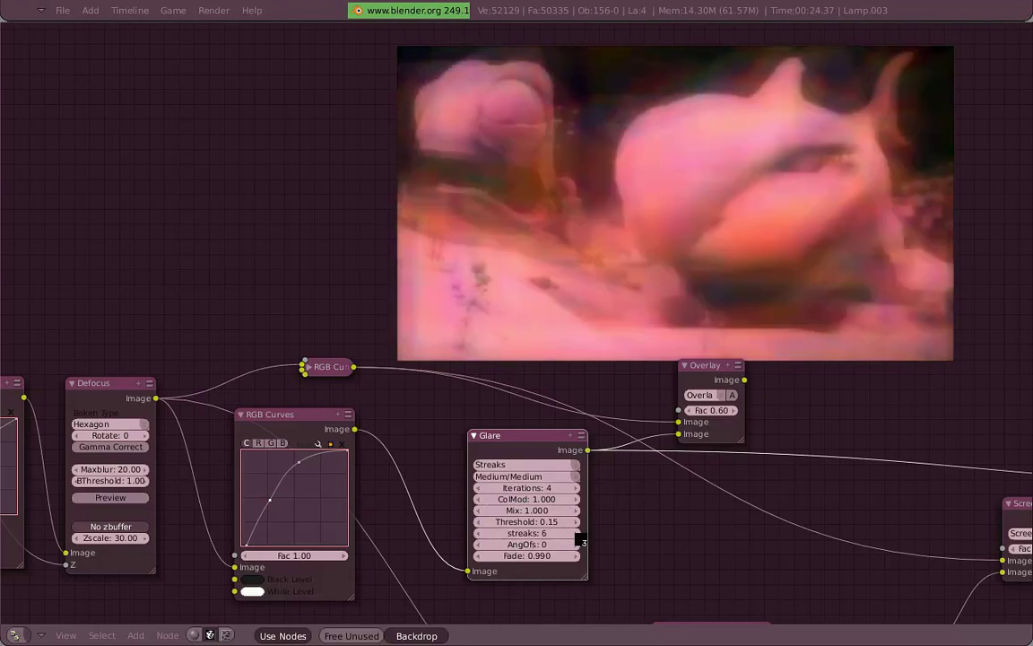
{"action": "left_click", "coordinate": [706, 389], "text": "ctrl"}
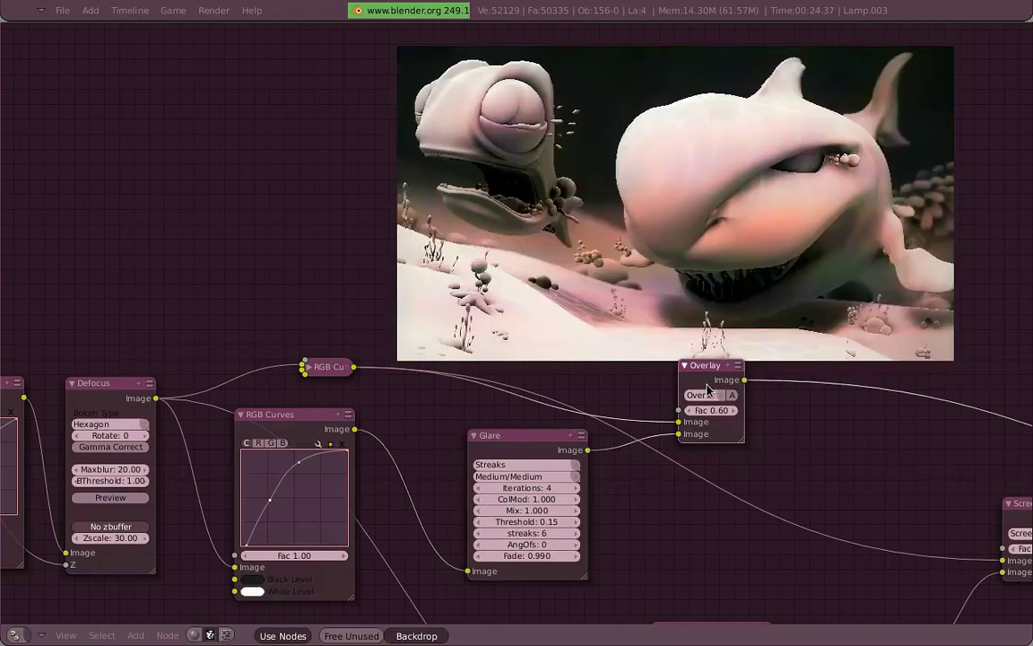
Set the Glare streaks to 5, and compact the chain by collapsing Glare and its RGB Curves node and moving Overlay closer
{"action": "left_click", "coordinate": [492, 539]}
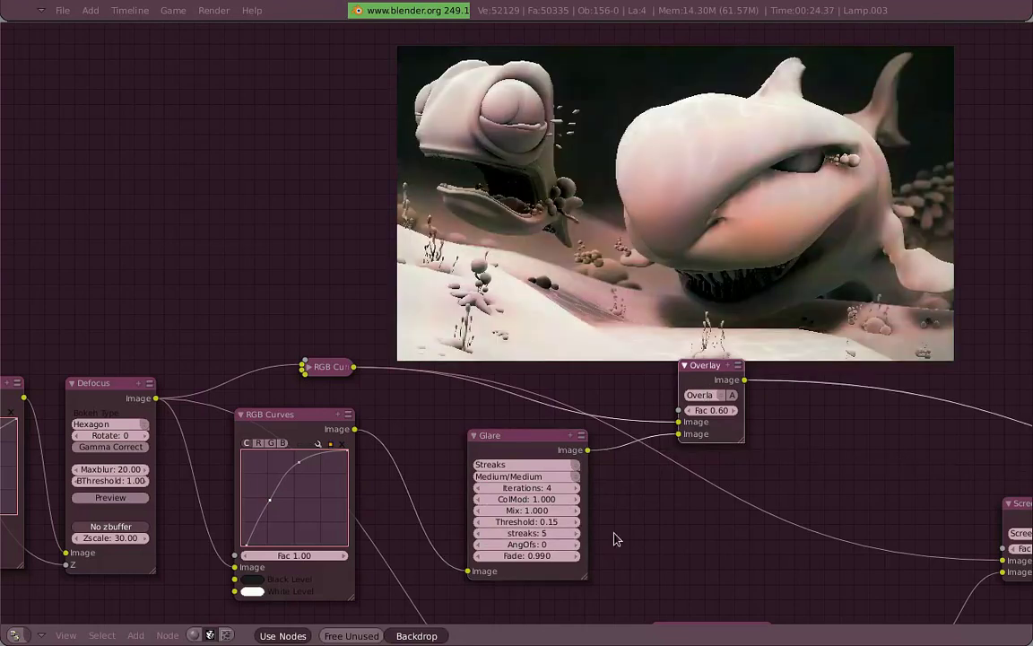
{"action": "scroll", "coordinate": [870, 387], "scroll_direction": "down", "scroll_amount": 2}
{"action": "middle_click_drag", "start_coordinate": [816, 422], "coordinate": [532, 434]}
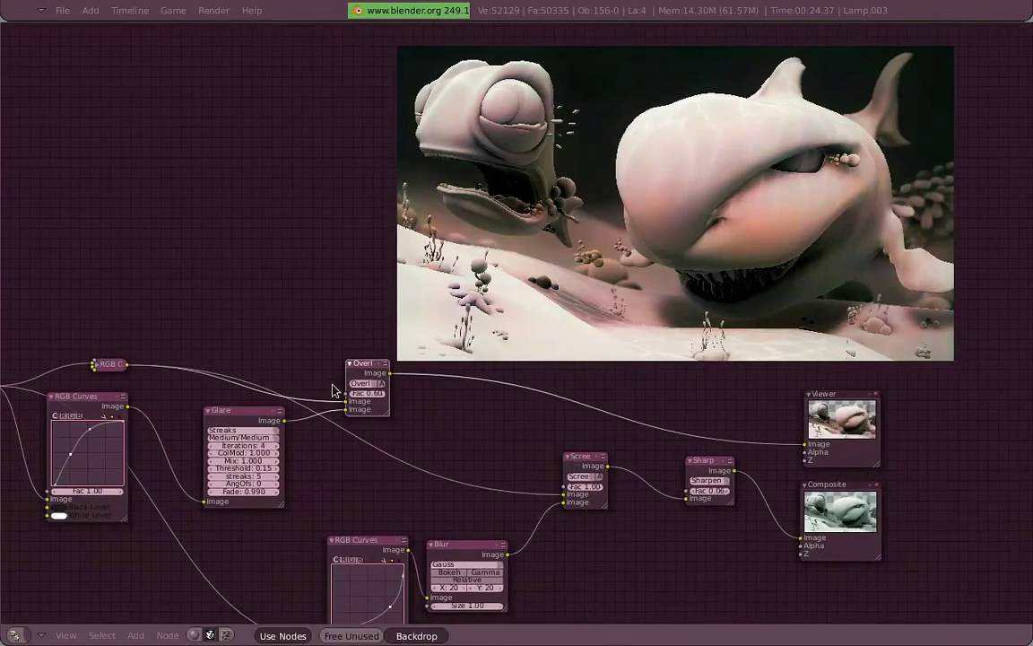
{"action": "left_click_drag", "start_coordinate": [362, 367], "coordinate": [330, 360]}
{"action": "left_click_drag", "start_coordinate": [223, 412], "coordinate": [181, 419]}
{"action": "middle_click_drag", "start_coordinate": [242, 426], "coordinate": [554, 423]}
{"action": "scroll", "coordinate": [539, 423], "scroll_direction": "up", "scroll_amount": 2}
{"action": "left_click", "coordinate": [286, 429]}
{"action": "left_click_drag", "start_coordinate": [368, 385], "coordinate": [297, 384]}
{"action": "left_click", "coordinate": [459, 458]}
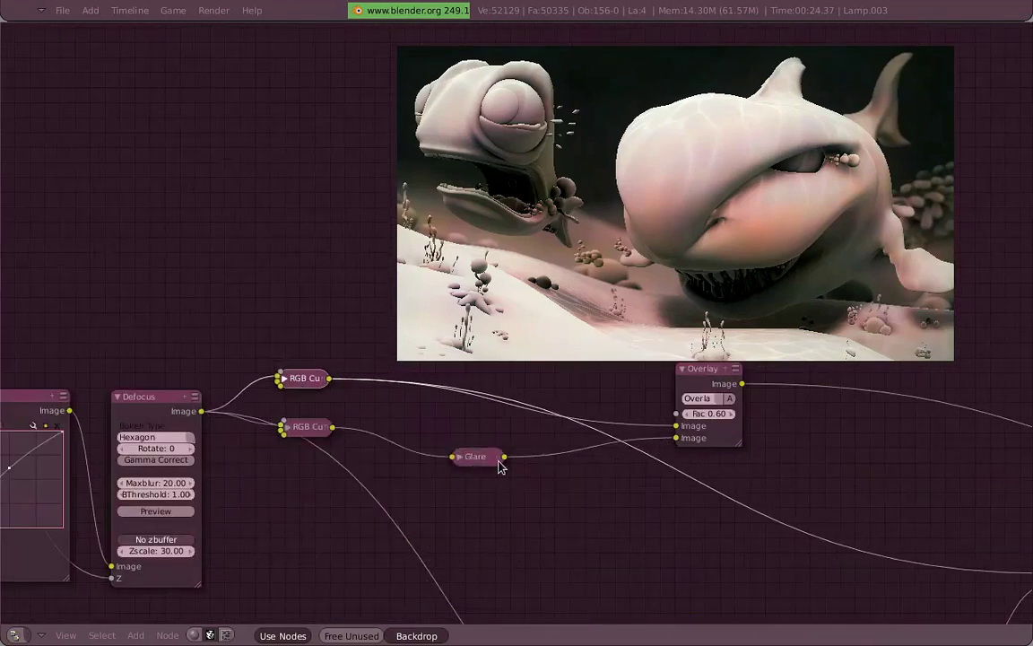
{"action": "left_click_drag", "start_coordinate": [498, 466], "coordinate": [408, 437]}
{"action": "left_click_drag", "start_coordinate": [708, 385], "coordinate": [507, 355]}
Connect the Overlay output to the Screen node's first image input, with the Screen result previewed and its Fac set to 1.00
{"action": "scroll", "coordinate": [663, 377], "scroll_direction": "down", "scroll_amount": 2}
{"action": "middle_click_drag", "start_coordinate": [801, 395], "coordinate": [544, 336]}
{"action": "scroll", "coordinate": [609, 391], "scroll_direction": "up", "scroll_amount": 2}
{"action": "left_click", "coordinate": [707, 443], "text": "ctrl"}
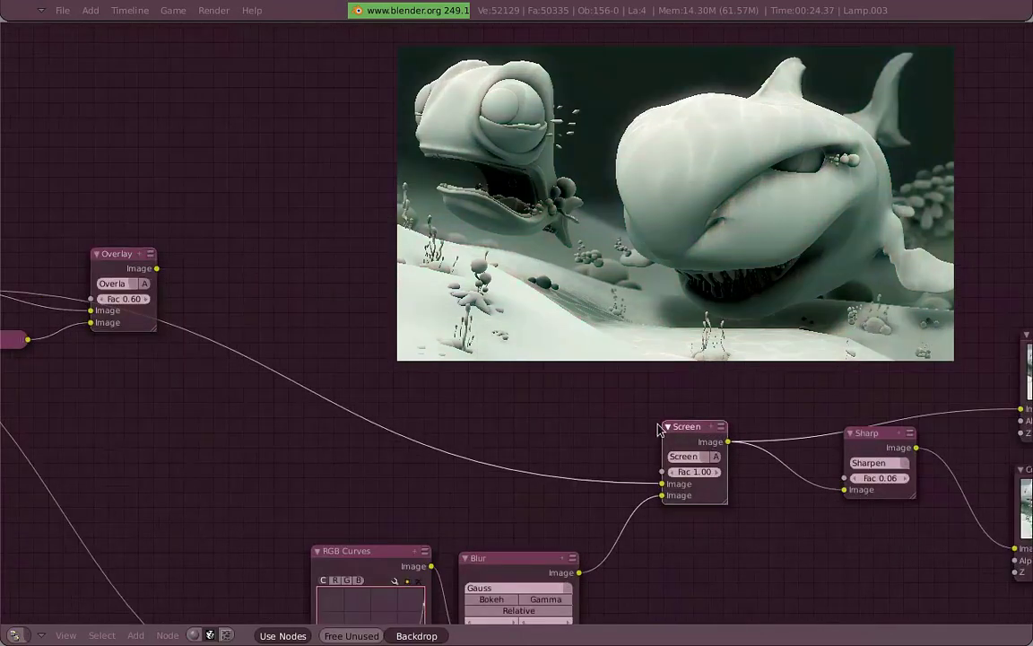
{"action": "left_click_drag", "start_coordinate": [157, 268], "coordinate": [664, 484]}
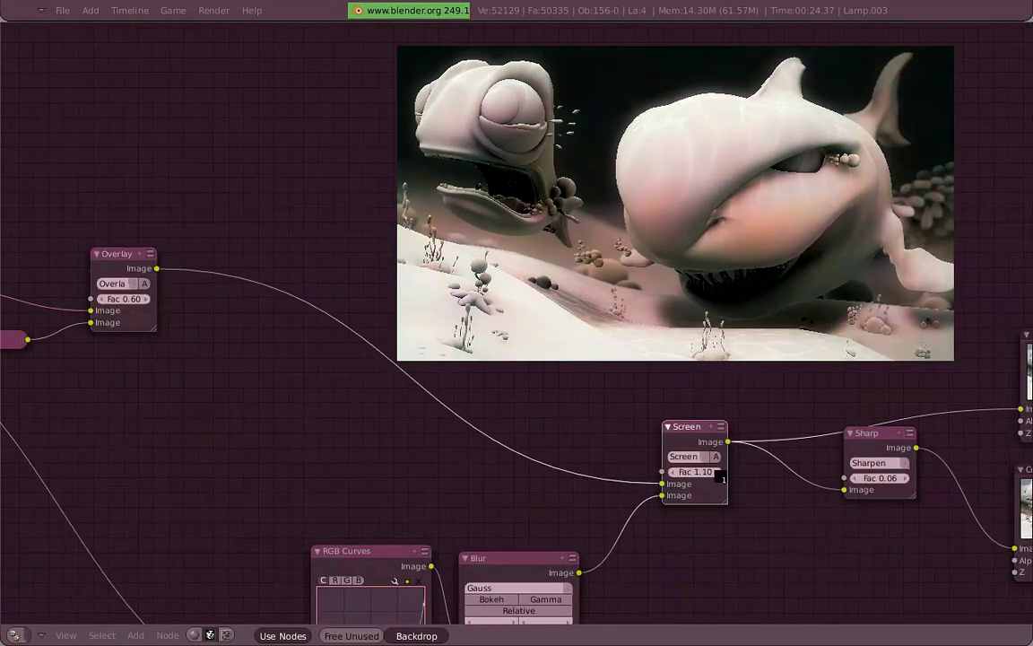
{"action": "left_click", "coordinate": [720, 474]}
{"action": "left_click", "coordinate": [703, 475], "text": "shift"}
{"action": "type", "text": "1"}
{"action": "key", "text": "Return"}
Try feeding the Overlay result into the RGB Curves node before Blur, and preview the chain stage by stage up to Screen
{"action": "middle_click_drag", "start_coordinate": [525, 565], "coordinate": [696, 505]}
{"action": "middle_click_drag", "start_coordinate": [538, 261], "coordinate": [469, 219]}
{"action": "left_click", "coordinate": [159, 191], "text": "ctrl"}
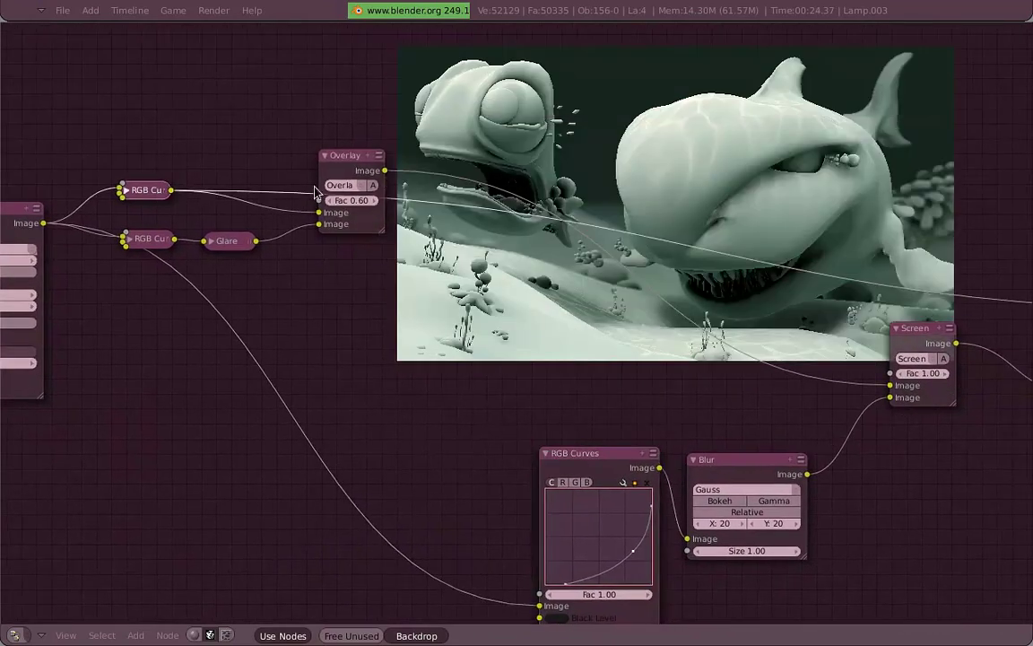
{"action": "left_click", "coordinate": [348, 172], "text": "ctrl"}
{"action": "left_click_drag", "start_coordinate": [384, 170], "coordinate": [475, 605]}
{"action": "left_click", "coordinate": [586, 453], "text": "ctrl"}
{"action": "left_click", "coordinate": [718, 472], "text": "ctrl"}
{"action": "left_click", "coordinate": [913, 345], "text": "ctrl"}
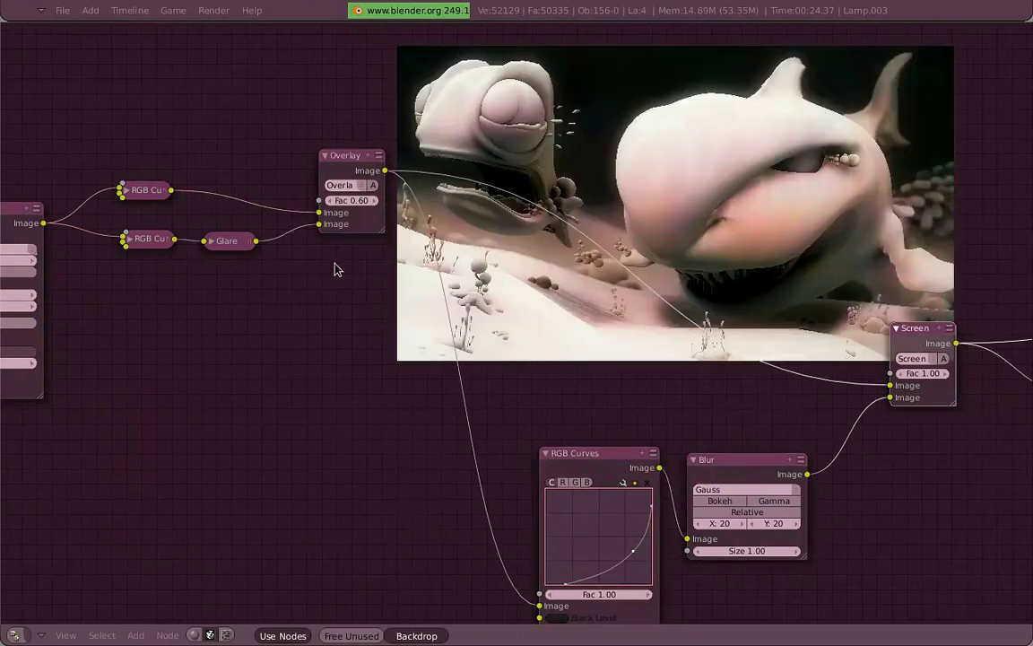
Reconnect the Defocus output to the RGB Curves node before Blur and preview the Sharpen result
{"action": "left_click_drag", "start_coordinate": [43, 223], "coordinate": [481, 601]}
{"action": "scroll", "coordinate": [469, 495], "scroll_direction": "down", "scroll_amount": 2}
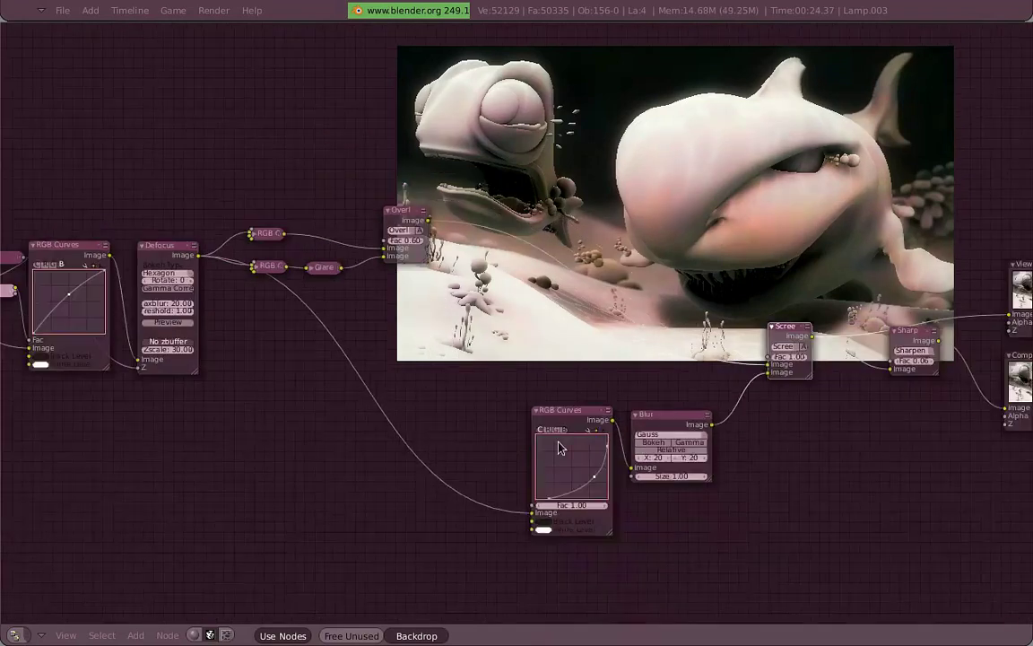
{"action": "middle_click_drag", "start_coordinate": [710, 433], "coordinate": [432, 498]}
{"action": "left_click", "coordinate": [635, 411], "text": "ctrl"}
{"action": "middle_click_drag", "start_coordinate": [637, 414], "coordinate": [818, 442]}
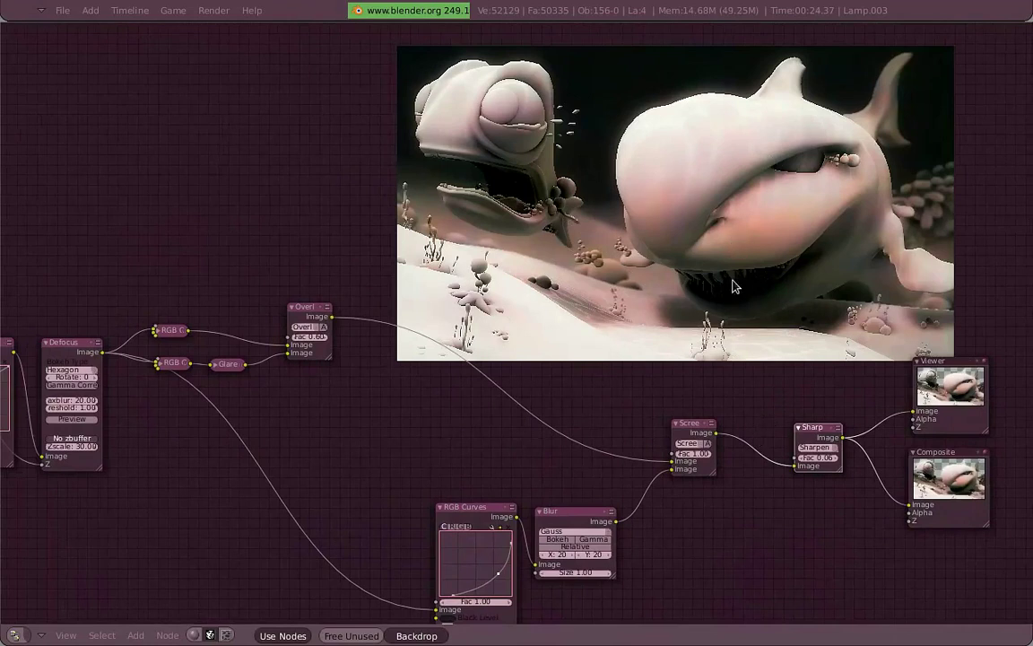
Move the Viewer and Composite nodes together away from the Sharpen node to make room for more nodes
{"action": "middle_click_drag", "start_coordinate": [850, 377], "coordinate": [618, 374]}
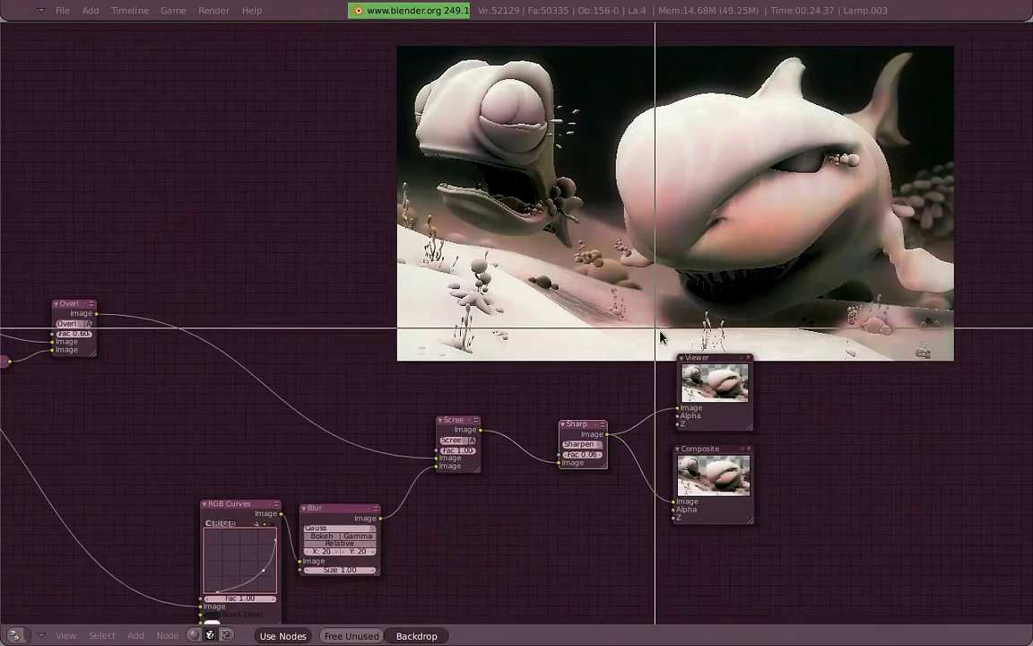
{"action": "left_click_drag", "start_coordinate": [725, 503], "coordinate": [972, 495]}
{"action": "scroll", "coordinate": [678, 464], "scroll_direction": "up", "scroll_amount": 1}
{"action": "middle_click_drag", "start_coordinate": [678, 465], "coordinate": [408, 415]}
{"action": "scroll", "coordinate": [605, 441], "scroll_direction": "down", "scroll_amount": 1}
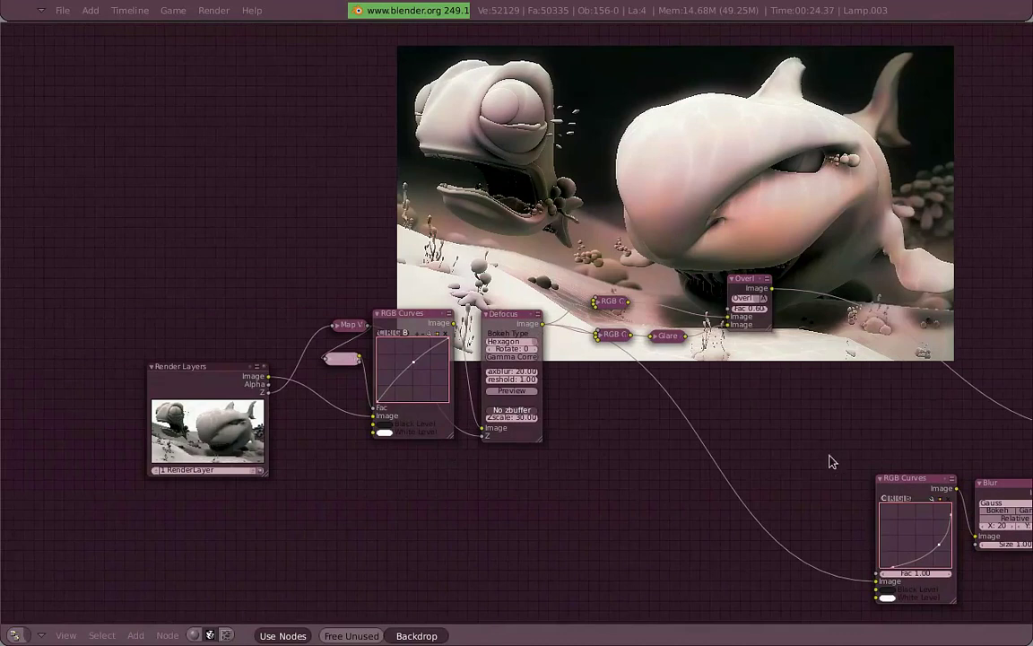
{"action": "middle_click_drag", "start_coordinate": [857, 484], "coordinate": [416, 458]}
{"action": "middle_click_drag", "start_coordinate": [689, 396], "coordinate": [682, 448]}
{"action": "middle_click_drag", "start_coordinate": [510, 495], "coordinate": [487, 482]}
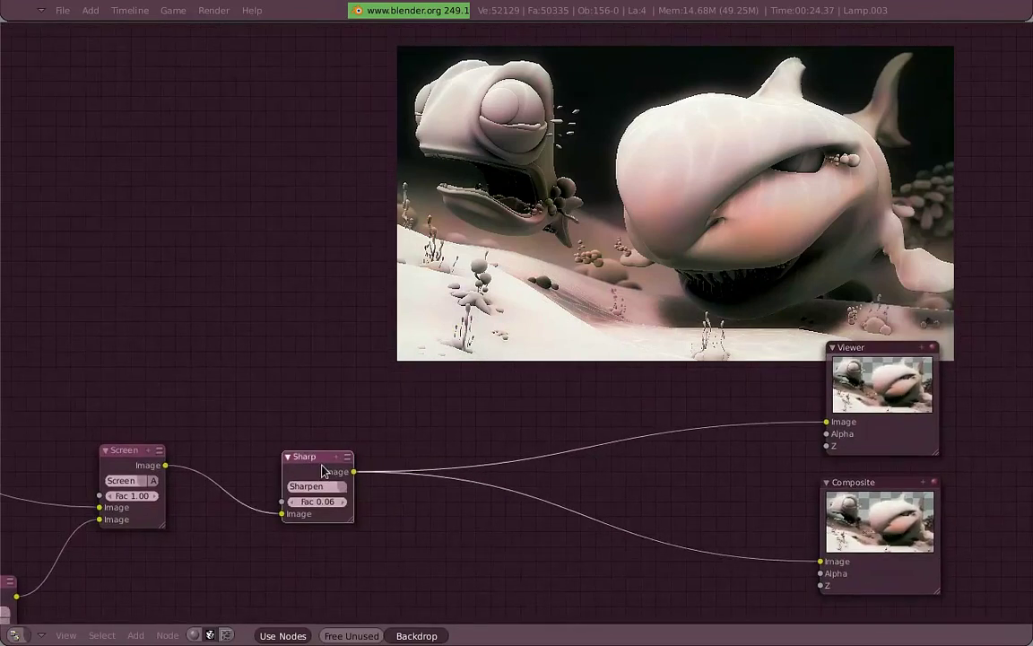
Add a Texture input node after Sharpen and assign the Noise texture to it
{"action": "key", "text": "space"}
{"action": "mouse_move", "coordinate": [396, 508]}
{"action": "mouse_move", "coordinate": [406, 459]}
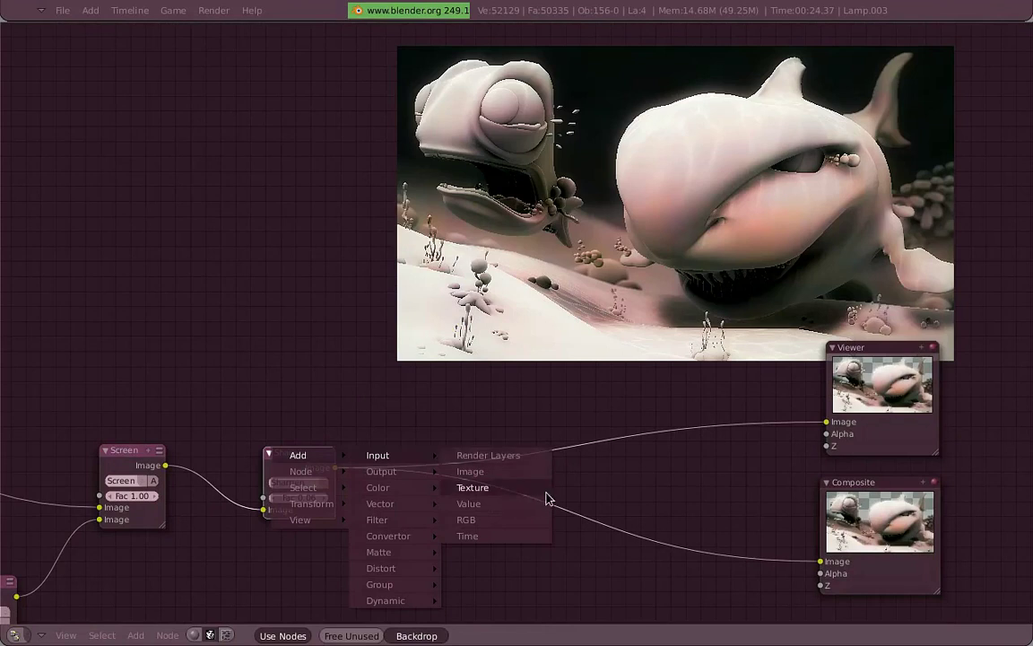
{"action": "left_click", "coordinate": [546, 493]}
{"action": "left_click", "coordinate": [438, 484]}
{"action": "left_click", "coordinate": [438, 485]}
{"action": "left_click", "coordinate": [437, 484]}
{"action": "left_click", "coordinate": [437, 484]}
{"action": "left_click", "coordinate": [468, 412]}
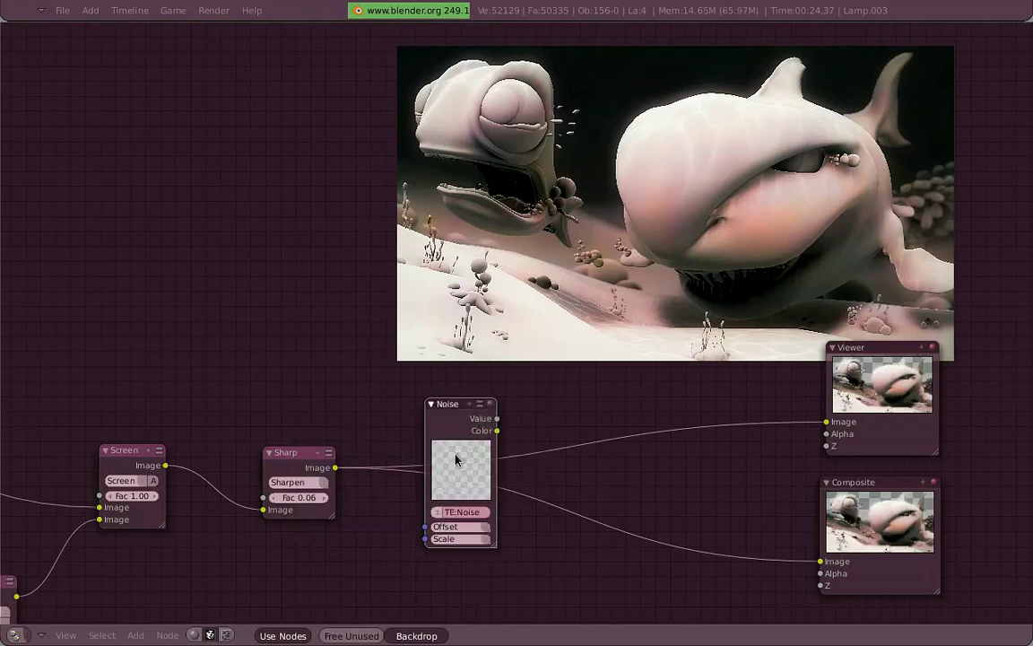
{"action": "left_click_drag", "start_coordinate": [457, 468], "coordinate": [462, 446]}
Load the Noise texture into the world's texture slot to examine its settings, and unlink it again
{"action": "key", "text": "ctrl+Up"}
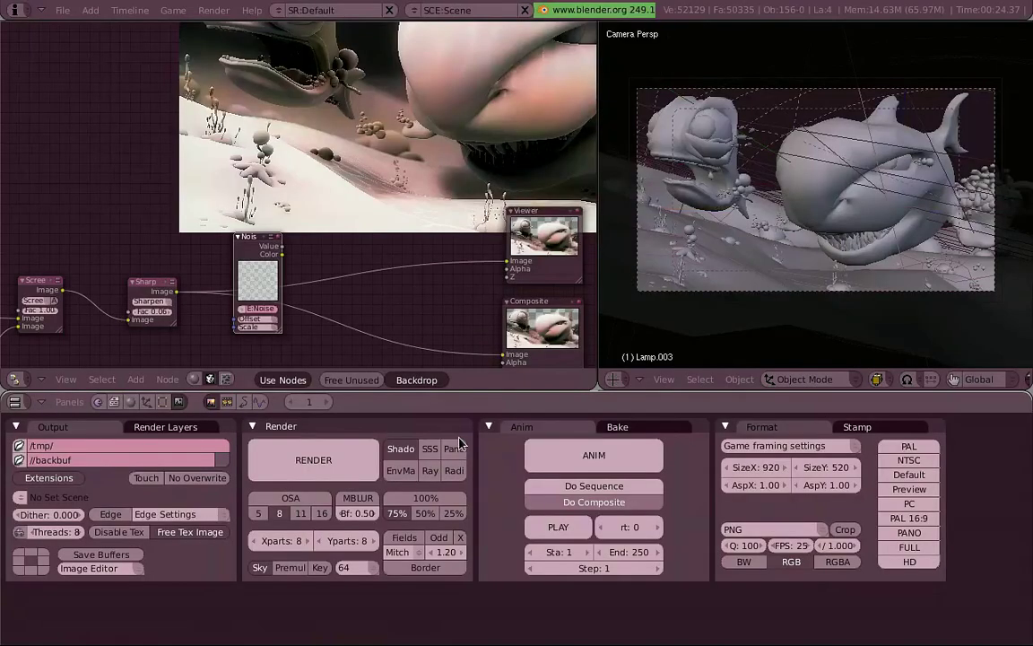
{"action": "left_click", "coordinate": [131, 401]}
{"action": "left_click", "coordinate": [243, 401]}
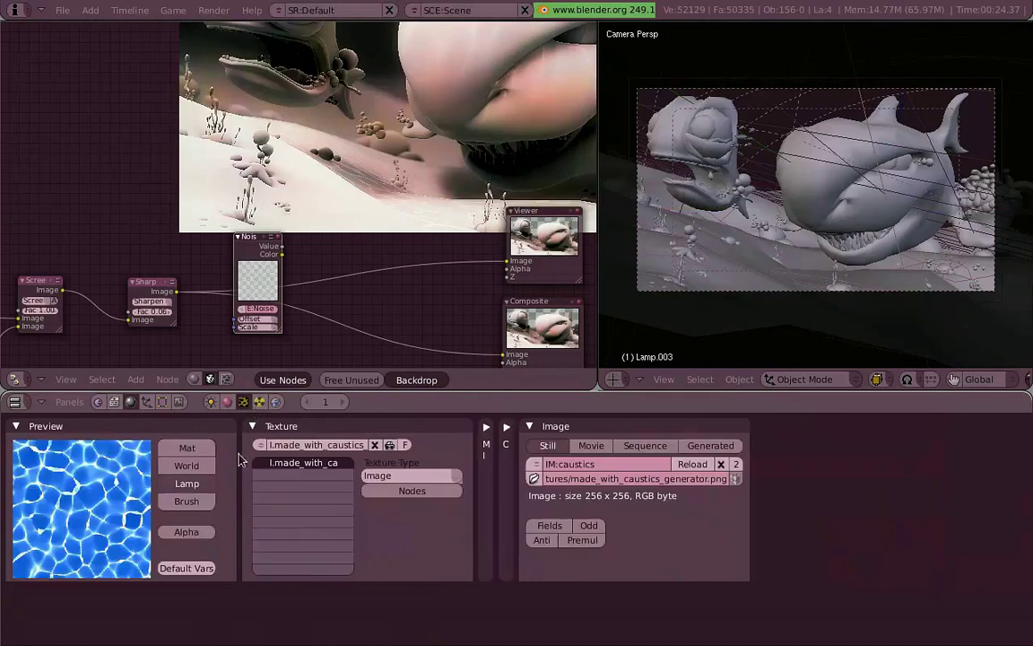
{"action": "left_click", "coordinate": [187, 448]}
{"action": "left_click", "coordinate": [329, 449]}
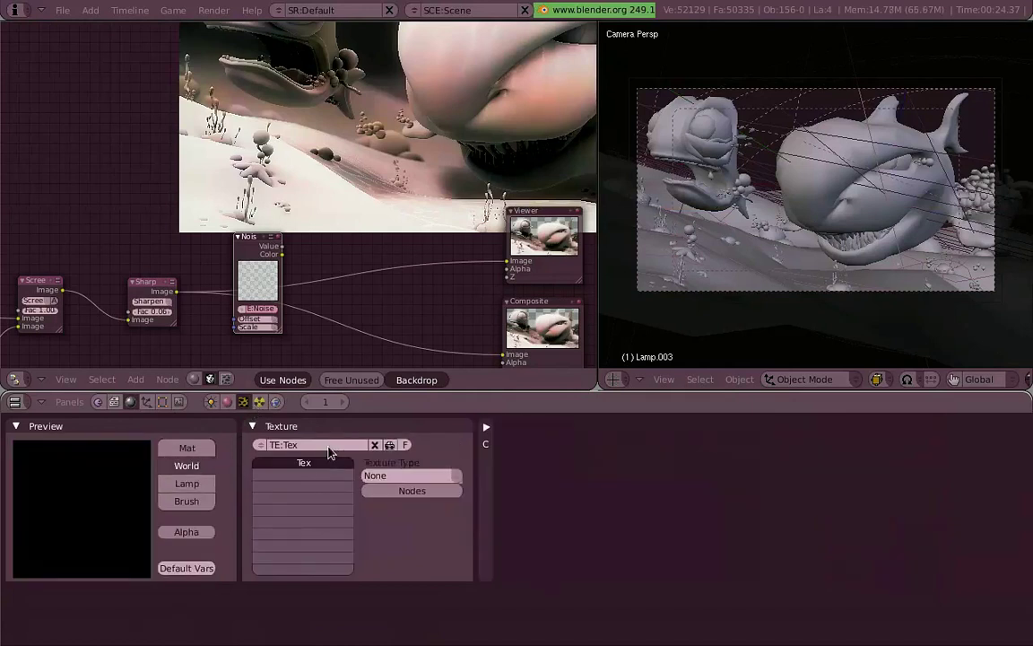
{"action": "left_click", "coordinate": [395, 476]}
{"action": "left_click", "coordinate": [272, 447]}
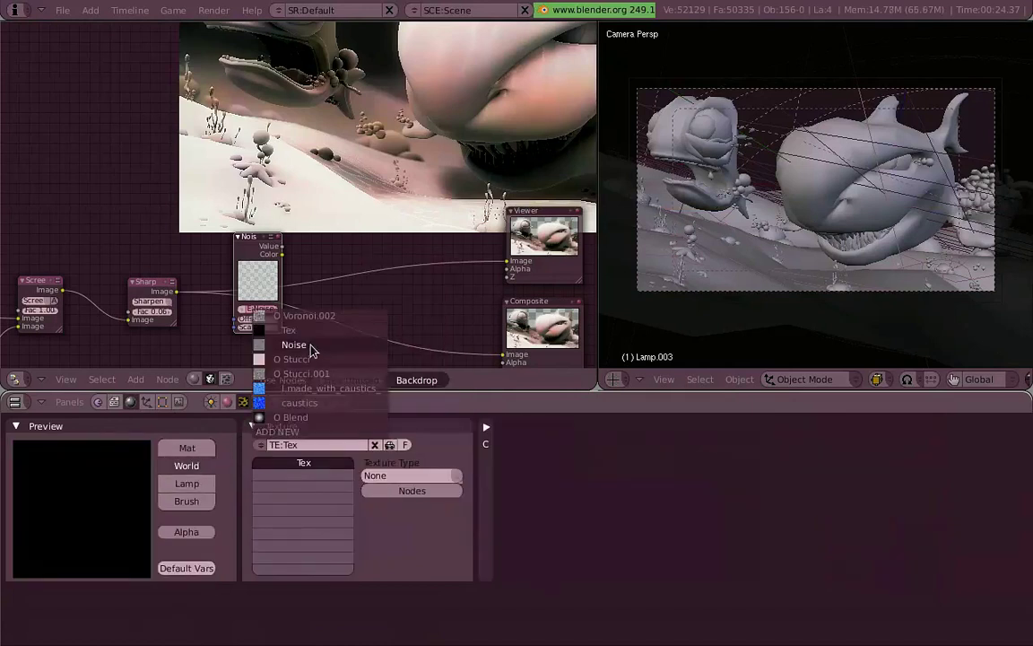
{"action": "left_click", "coordinate": [287, 309]}
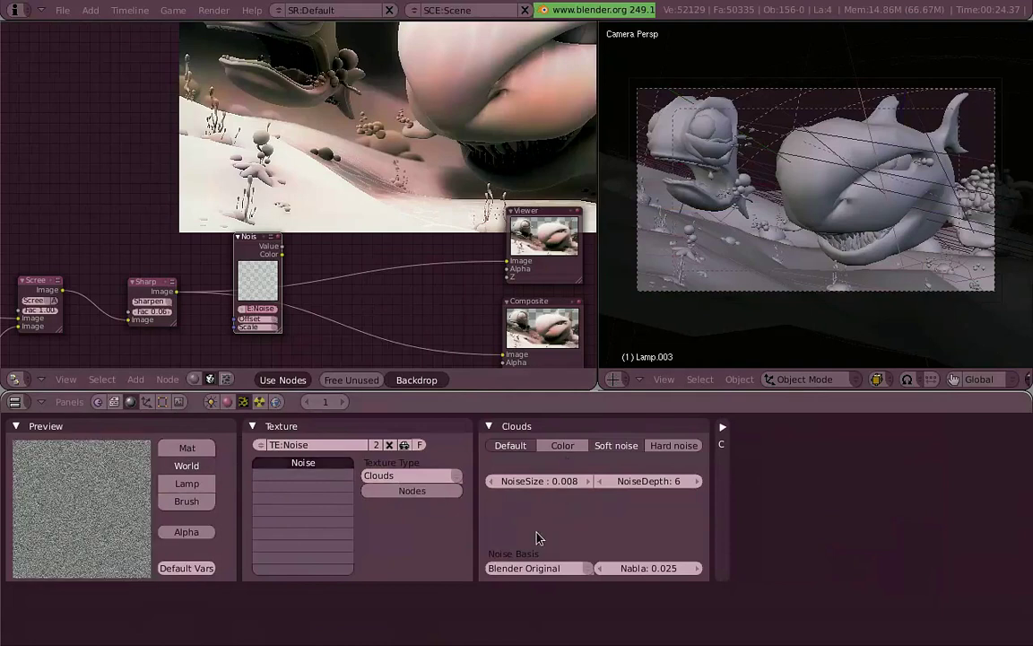
{"action": "left_click", "coordinate": [392, 445]}
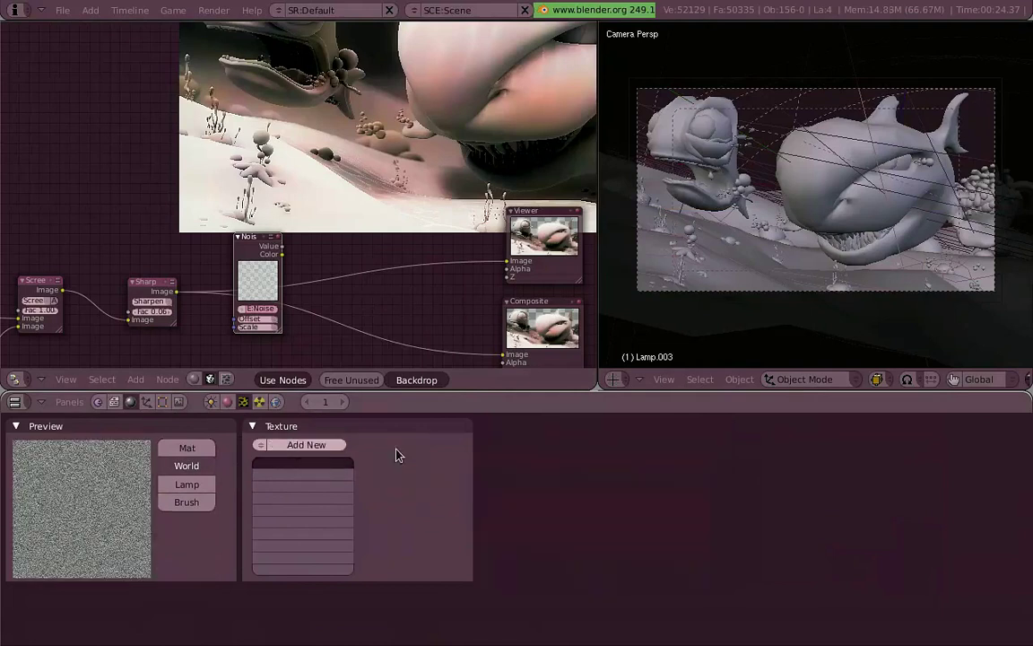
{"action": "key", "text": "ctrl+Up"}
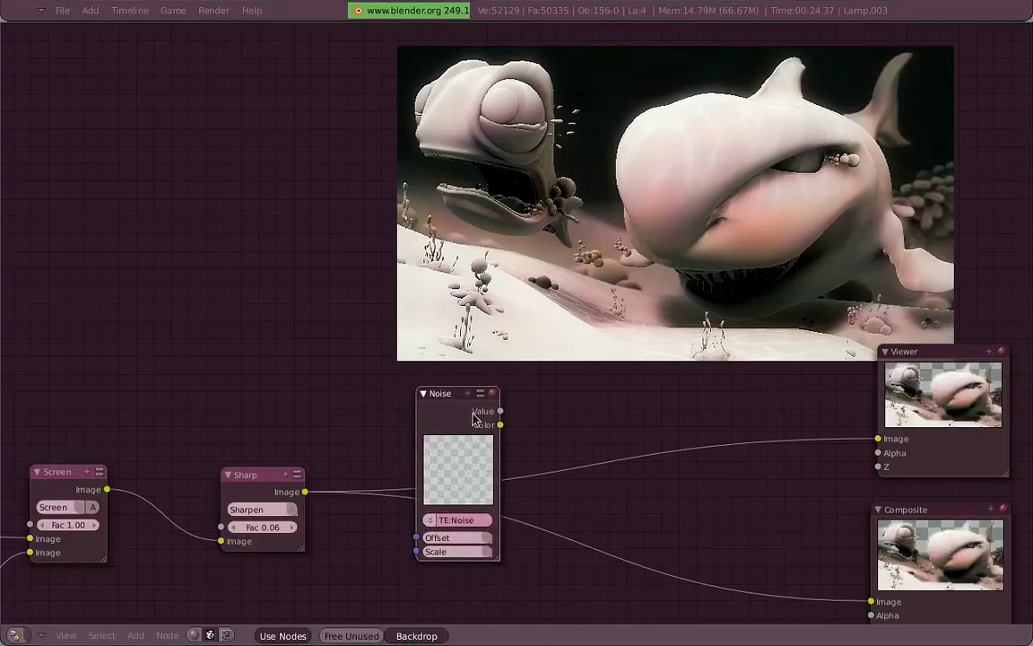
Move the Noise texture node below the links running from Sharpen to the output nodes
{"action": "scroll", "coordinate": [463, 342], "scroll_direction": "up", "scroll_amount": 2}
{"action": "middle_click_drag", "start_coordinate": [464, 343], "coordinate": [443, 279]}
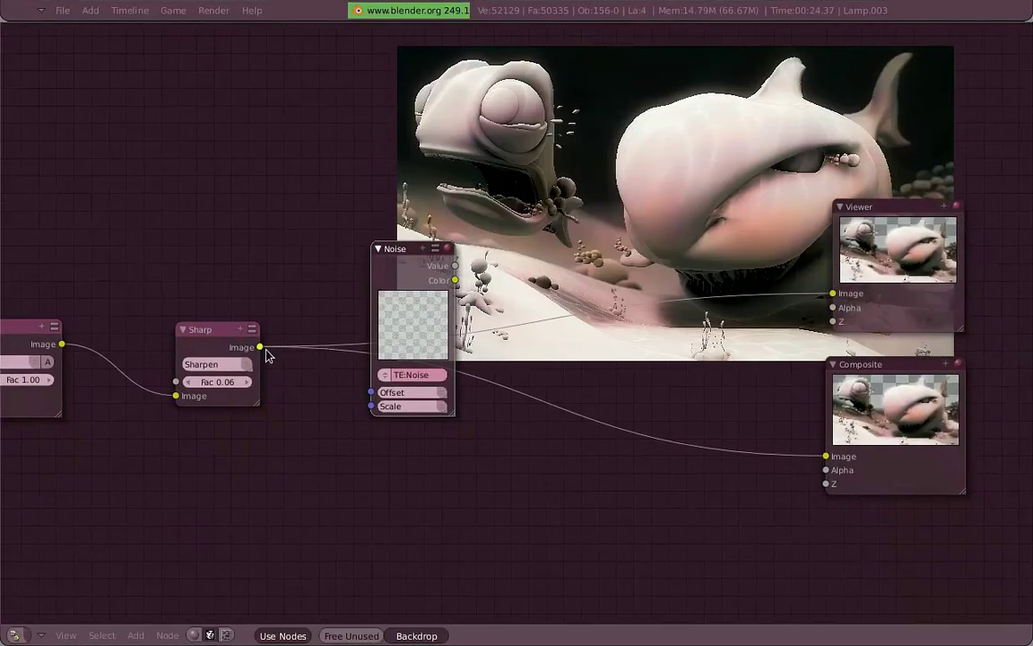
{"action": "left_click_drag", "start_coordinate": [261, 349], "coordinate": [341, 370]}
{"action": "left_click_drag", "start_coordinate": [407, 339], "coordinate": [396, 506]}
{"action": "left_click", "coordinate": [233, 343]}
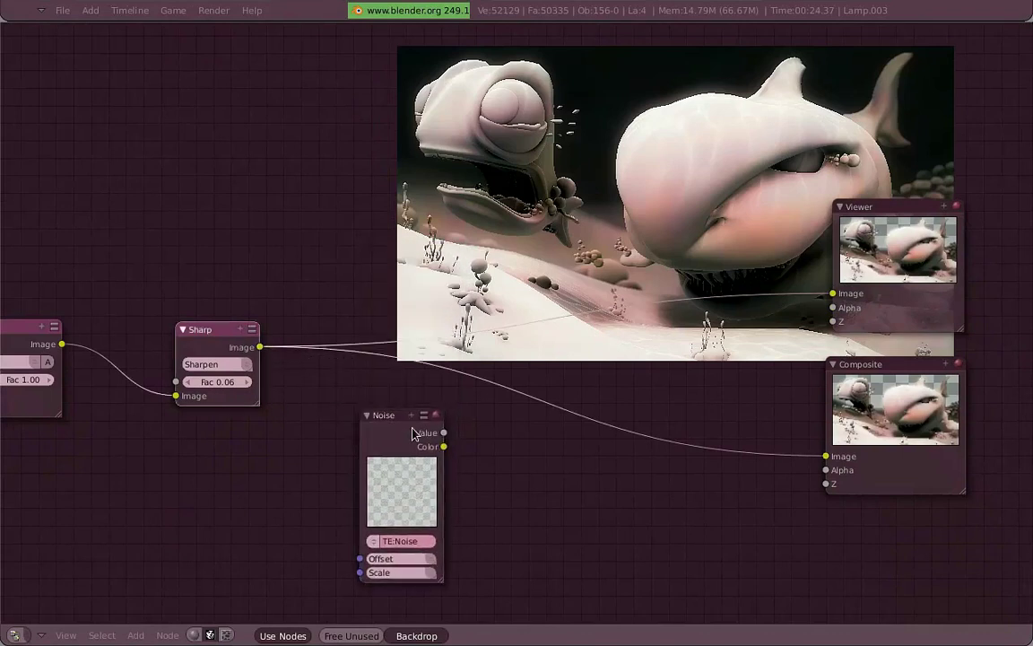
Add a Mix node combining the Sharpen image with the Noise color, set it to Overlay, and preview the result
{"action": "key", "text": "space"}
{"action": "mouse_move", "coordinate": [544, 385]}
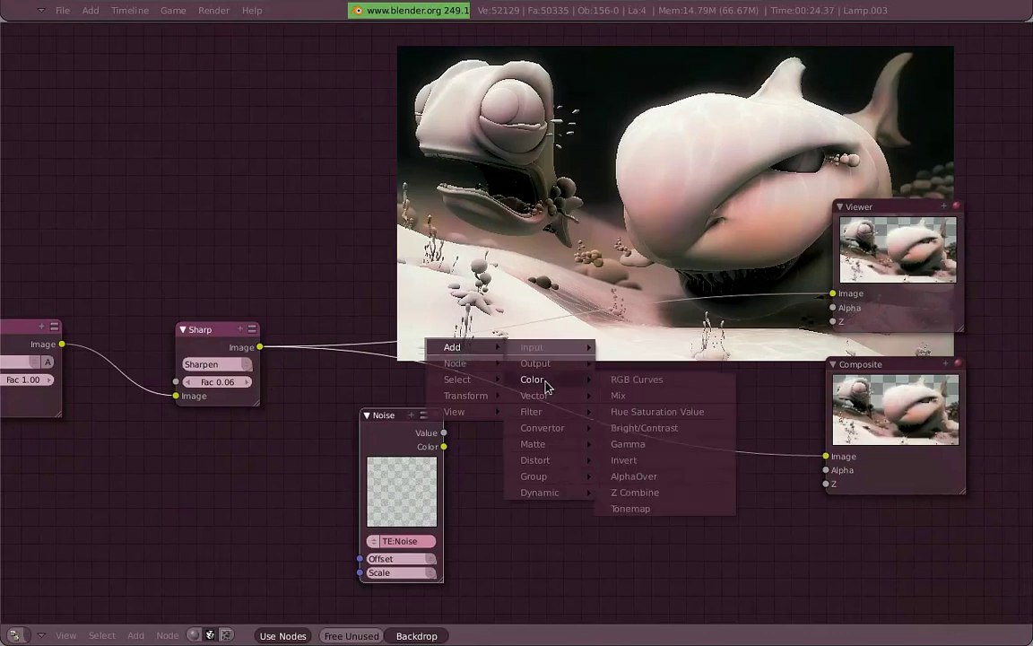
{"action": "left_click", "coordinate": [682, 401]}
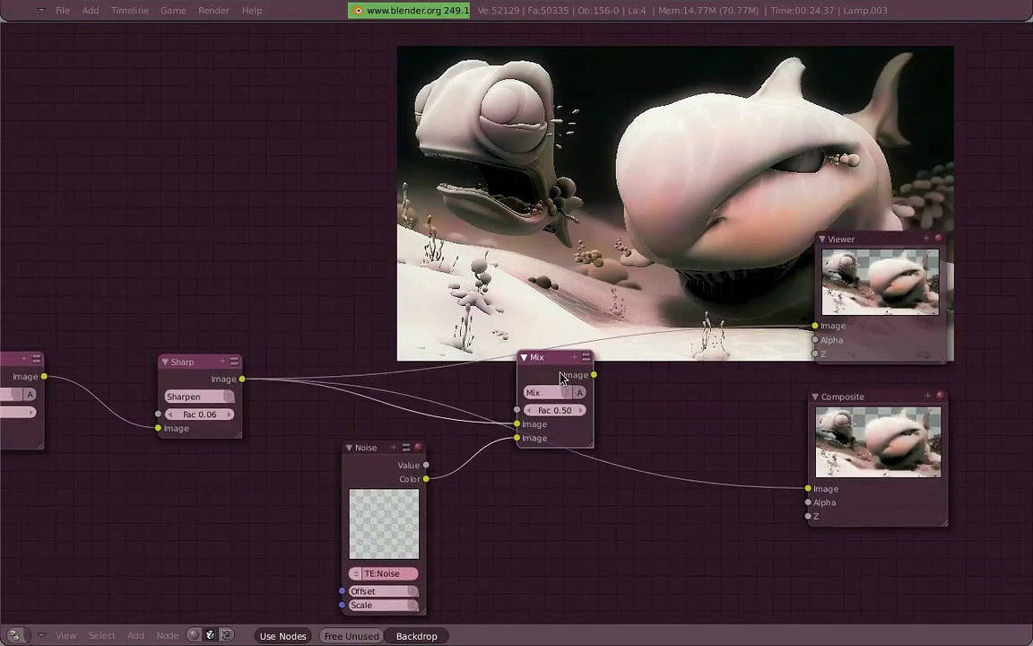
{"action": "left_click", "coordinate": [543, 392]}
{"action": "left_click", "coordinate": [559, 337]}
{"action": "left_click", "coordinate": [569, 367], "text": "ctrl+shift"}
{"action": "middle_click_drag", "start_coordinate": [659, 336], "coordinate": [666, 411]}
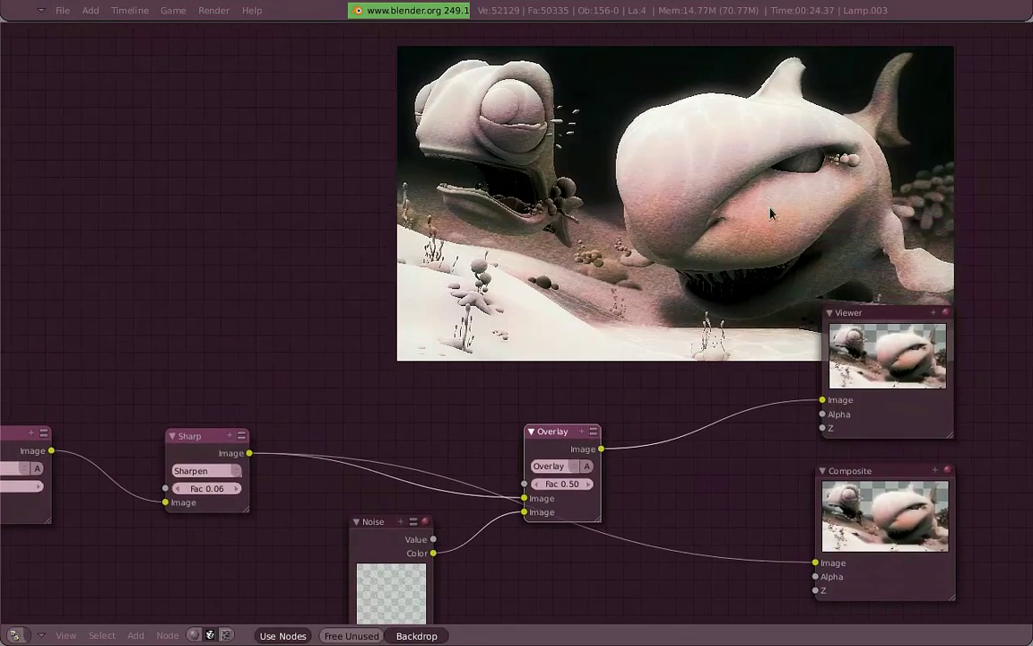
Reduce the noise Overlay node's Fac to 0.10
{"action": "left_click_drag", "start_coordinate": [554, 487], "coordinate": [461, 492]}
{"action": "left_click", "coordinate": [591, 485]}
{"action": "left_click", "coordinate": [592, 484]}
{"action": "left_click", "coordinate": [541, 482]}
Raise the noise Overlay node's Fac to 5.00 to exaggerate the grain in the preview
{"action": "key", "text": "ctrl+Down"}
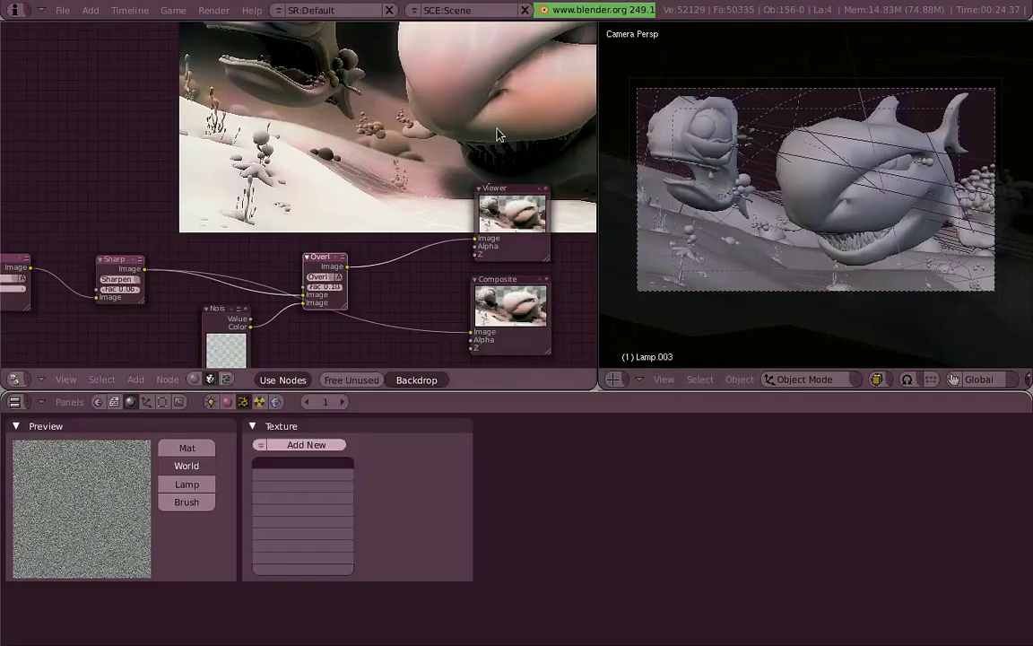
{"action": "middle_click_drag", "start_coordinate": [504, 121], "coordinate": [448, 197], "text": "shift"}
{"action": "left_click", "coordinate": [341, 287]}
{"action": "left_click_drag", "start_coordinate": [330, 287], "coordinate": [765, 258]}
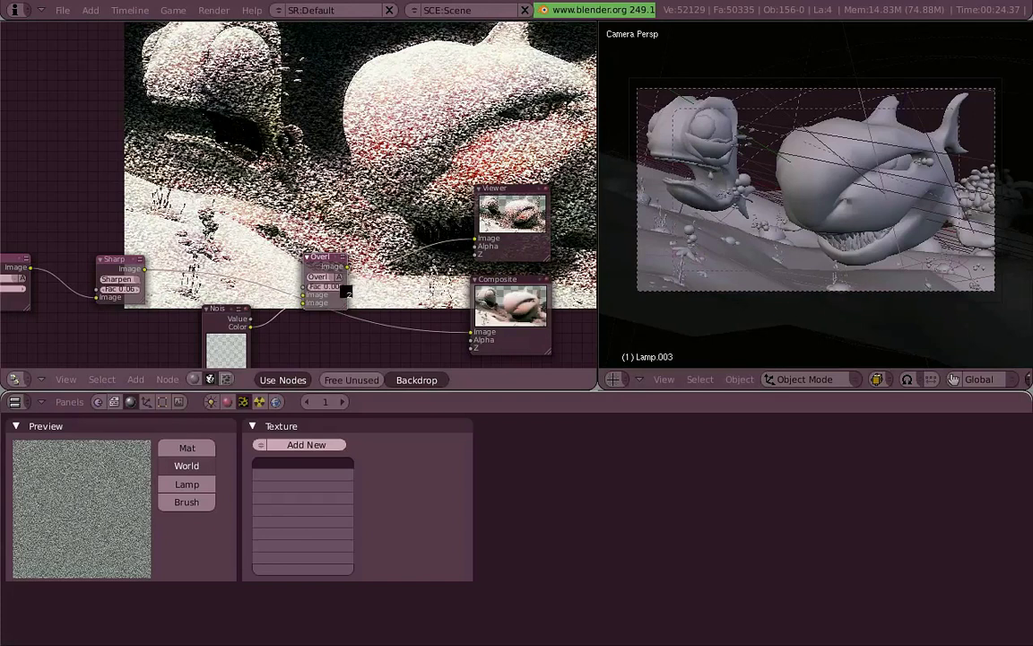
{"action": "left_click", "coordinate": [343, 287]}
{"action": "left_click_drag", "start_coordinate": [341, 287], "coordinate": [795, 289]}
Raise the Noise texture node's X scale to about 6.2 and preview the Overlay result
{"action": "key", "text": "ctrl+Up"}
{"action": "middle_click_drag", "start_coordinate": [563, 448], "coordinate": [526, 354]}
{"action": "left_click_drag", "start_coordinate": [371, 509], "coordinate": [332, 510]}
{"action": "left_click", "coordinate": [344, 576]}
{"action": "left_click_drag", "start_coordinate": [397, 547], "coordinate": [407, 546]}
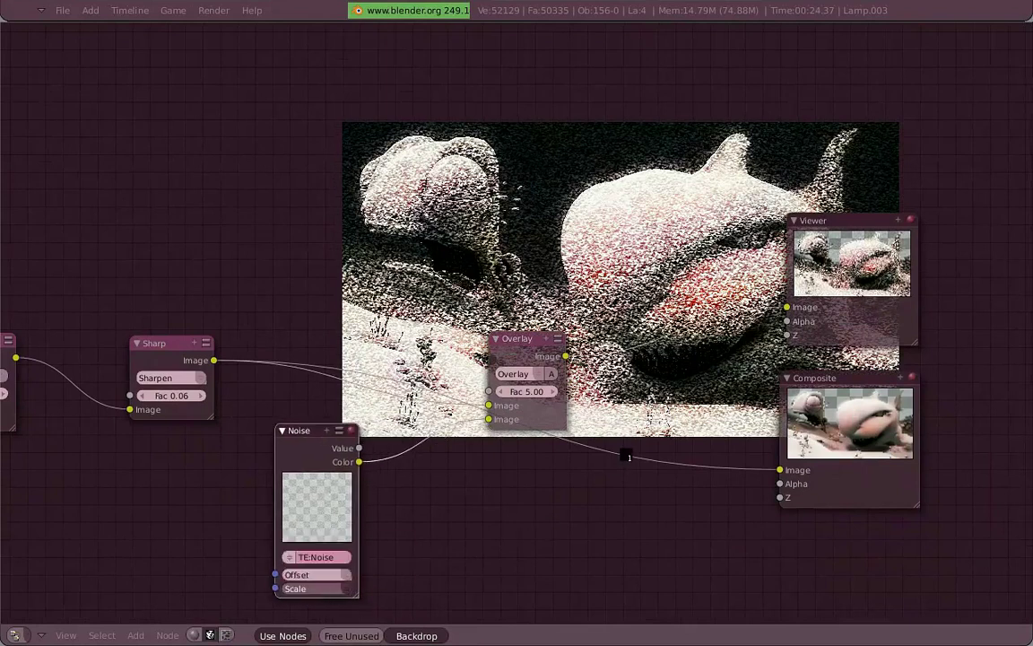
{"action": "left_click", "coordinate": [344, 589]}
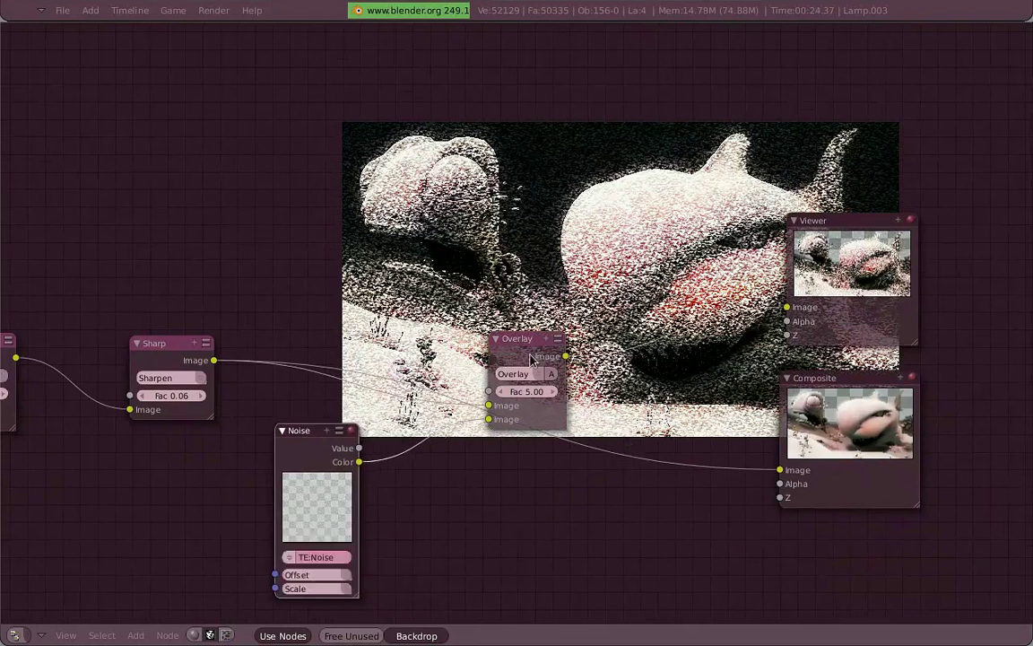
{"action": "left_click", "coordinate": [535, 344], "text": "ctrl"}
{"action": "middle_click_drag", "start_coordinate": [589, 356], "coordinate": [621, 388]}
{"action": "middle_click_drag", "start_coordinate": [390, 515], "coordinate": [415, 453]}
Set the Noise texture node's scale to X 10.000 and Y and Z 0.453, and fine-tune it against the preview
{"action": "left_click", "coordinate": [404, 559]}
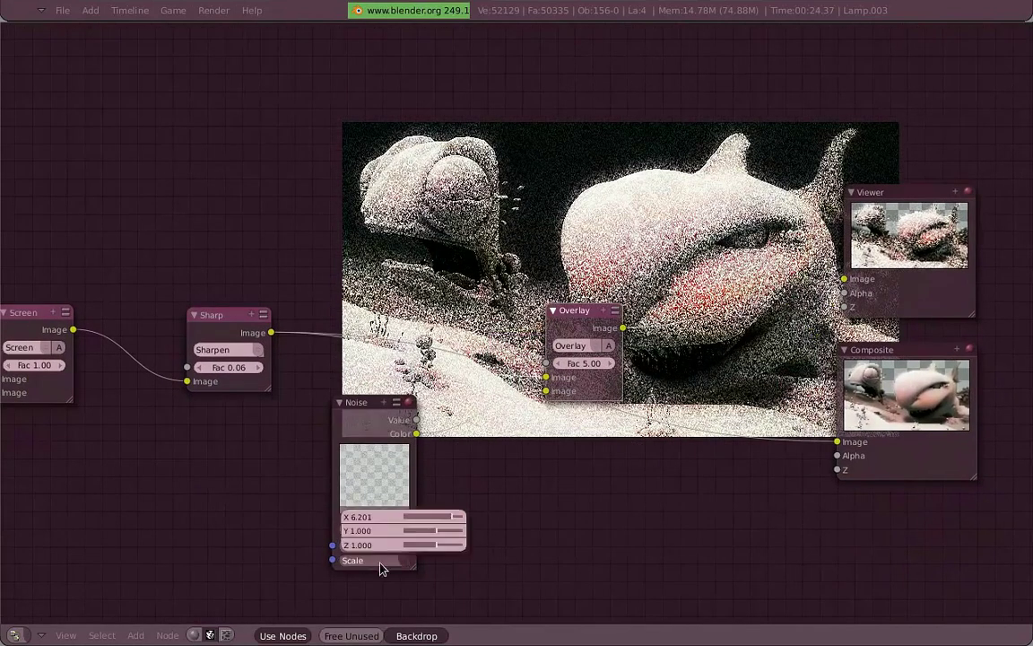
{"action": "left_click_drag", "start_coordinate": [456, 545], "coordinate": [504, 510]}
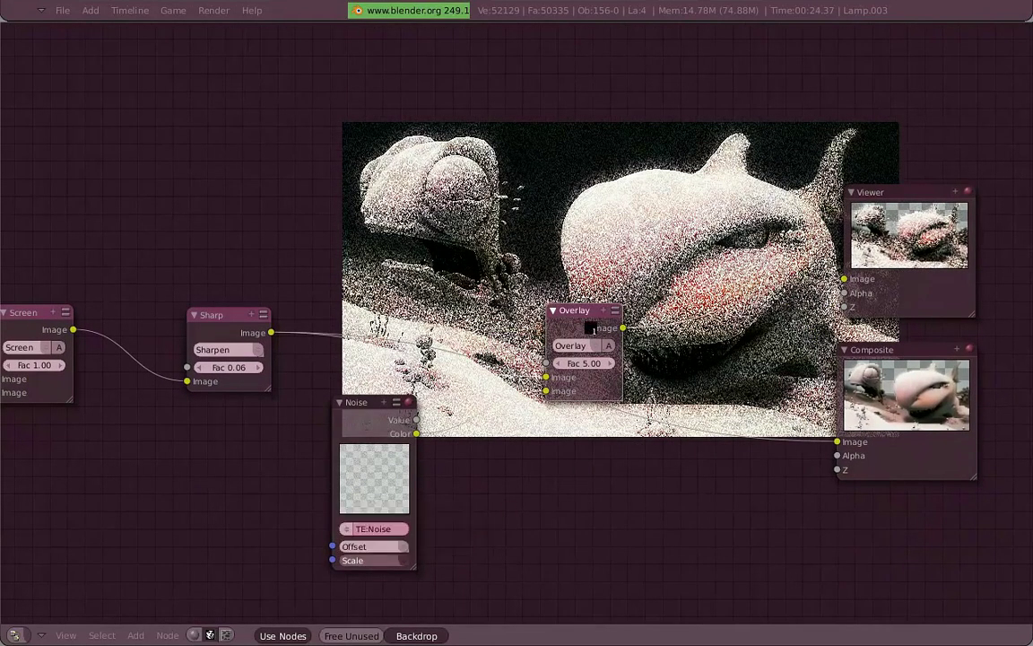
{"action": "middle_click_drag", "start_coordinate": [643, 322], "coordinate": [670, 416]}
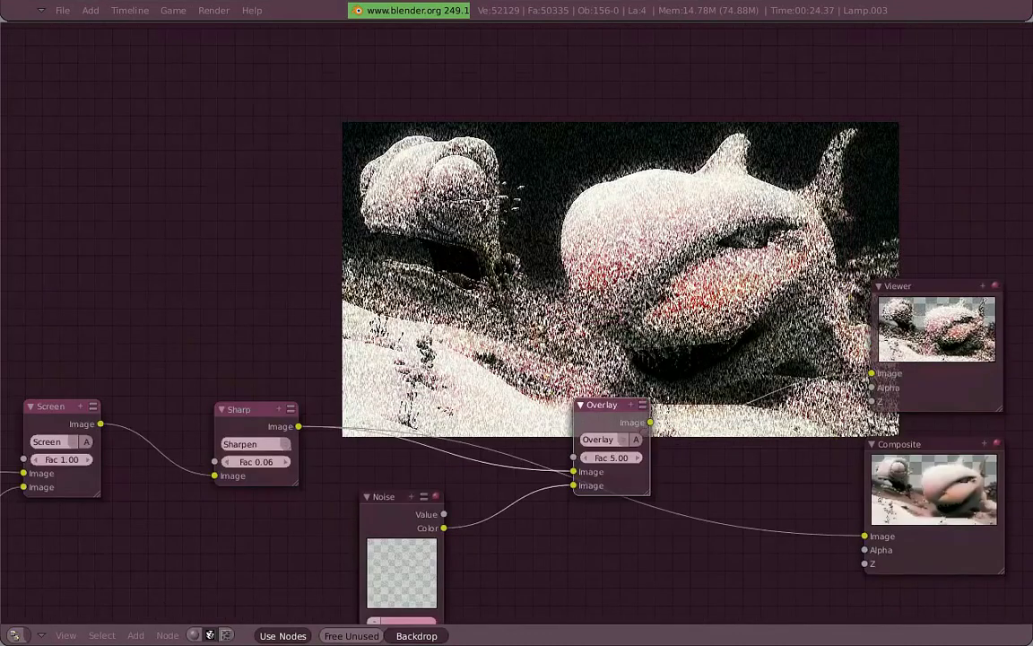
{"action": "middle_click_drag", "start_coordinate": [588, 453], "coordinate": [612, 384]}
{"action": "mouse_move", "coordinate": [442, 588]}
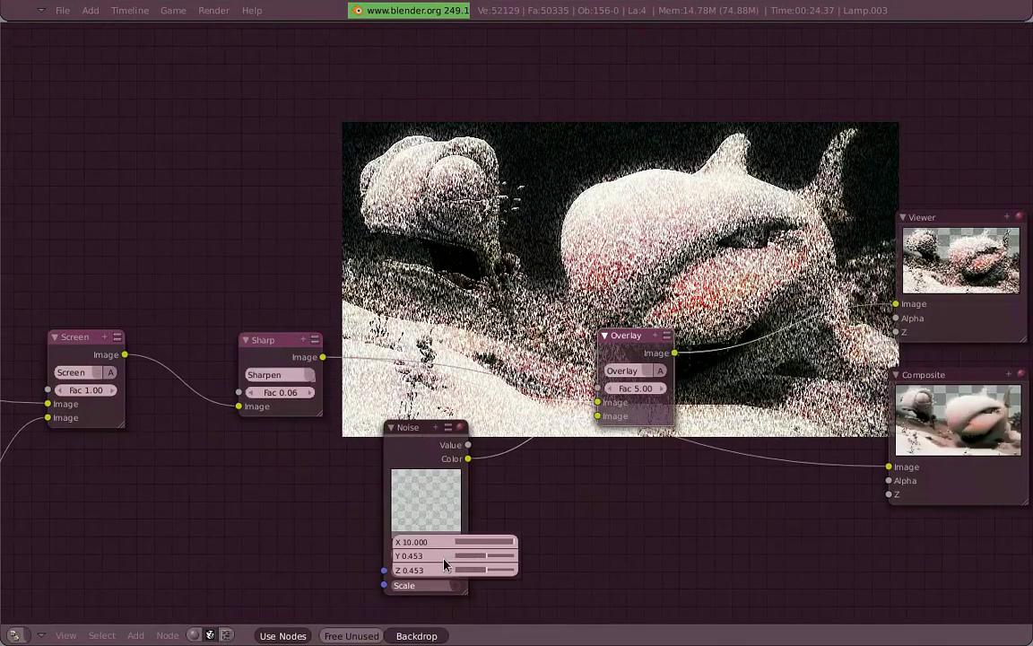
{"action": "left_click_drag", "start_coordinate": [439, 562], "coordinate": [453, 563]}
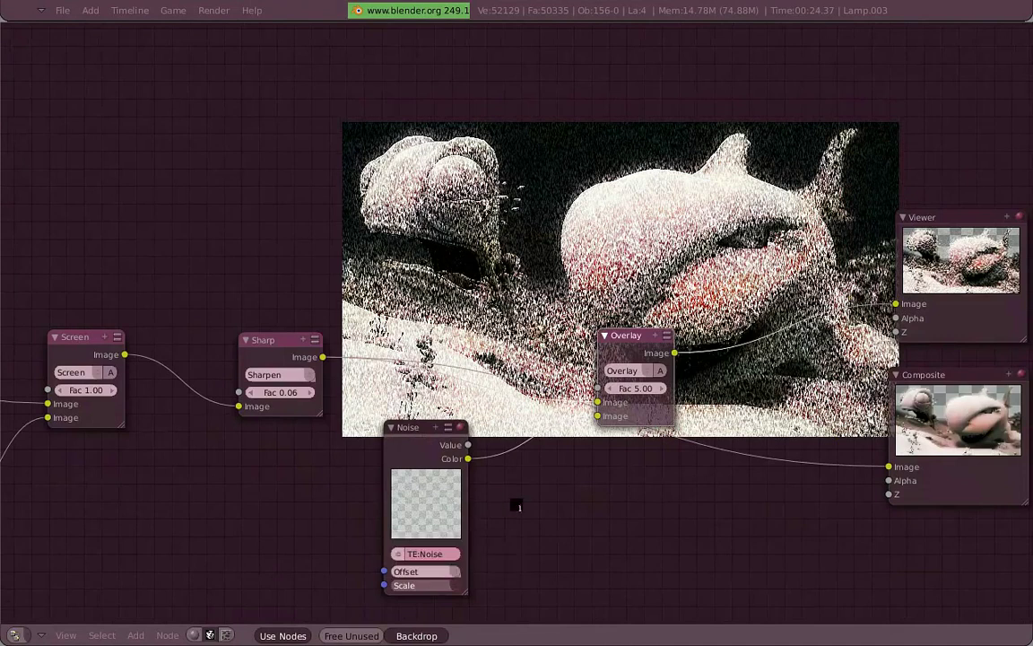
Set the noise Overlay node's Fac to 0.20
{"action": "scroll", "coordinate": [647, 354], "scroll_direction": "down", "scroll_amount": 2}
{"action": "left_click_drag", "start_coordinate": [604, 422], "coordinate": [404, 422]}
{"action": "left_click", "coordinate": [608, 422]}
{"action": "type", "text": ".2"}
{"action": "key", "text": "Return"}
Connect the noise Overlay output to the Composite node and slightly reposition the Viewer and Noise nodes
{"action": "middle_click_drag", "start_coordinate": [760, 363], "coordinate": [858, 443]}
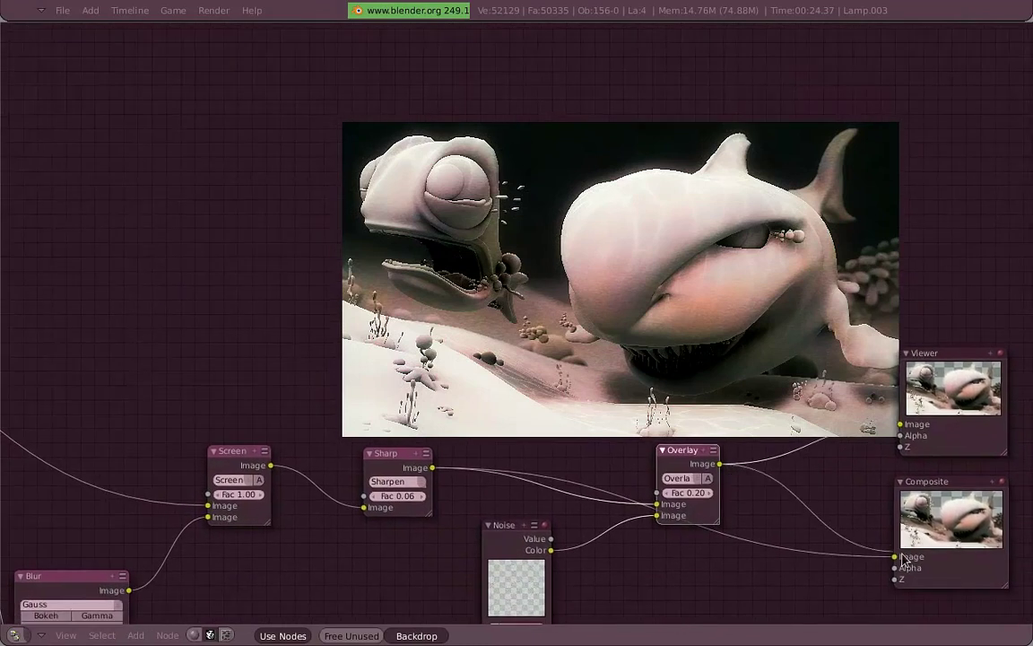
{"action": "left_click_drag", "start_coordinate": [904, 557], "coordinate": [897, 557]}
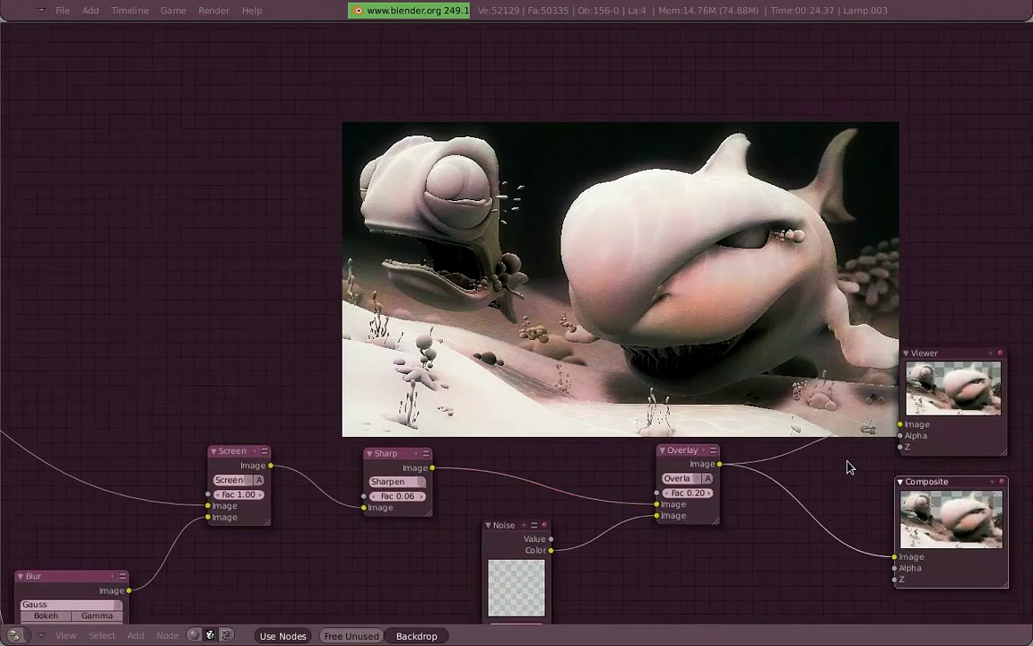
{"action": "scroll", "coordinate": [849, 465], "scroll_direction": "down", "scroll_amount": 2}
{"action": "middle_click_drag", "start_coordinate": [817, 444], "coordinate": [909, 497]}
{"action": "middle_click_drag", "start_coordinate": [870, 472], "coordinate": [880, 408], "text": "shift"}
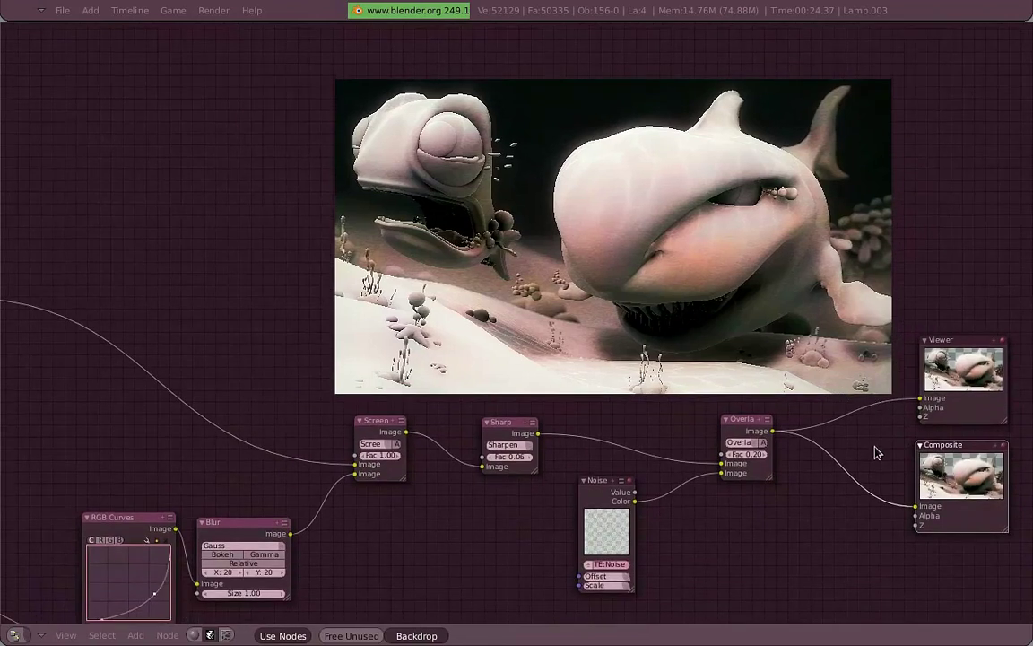
{"action": "left_click_drag", "start_coordinate": [943, 341], "coordinate": [942, 334]}
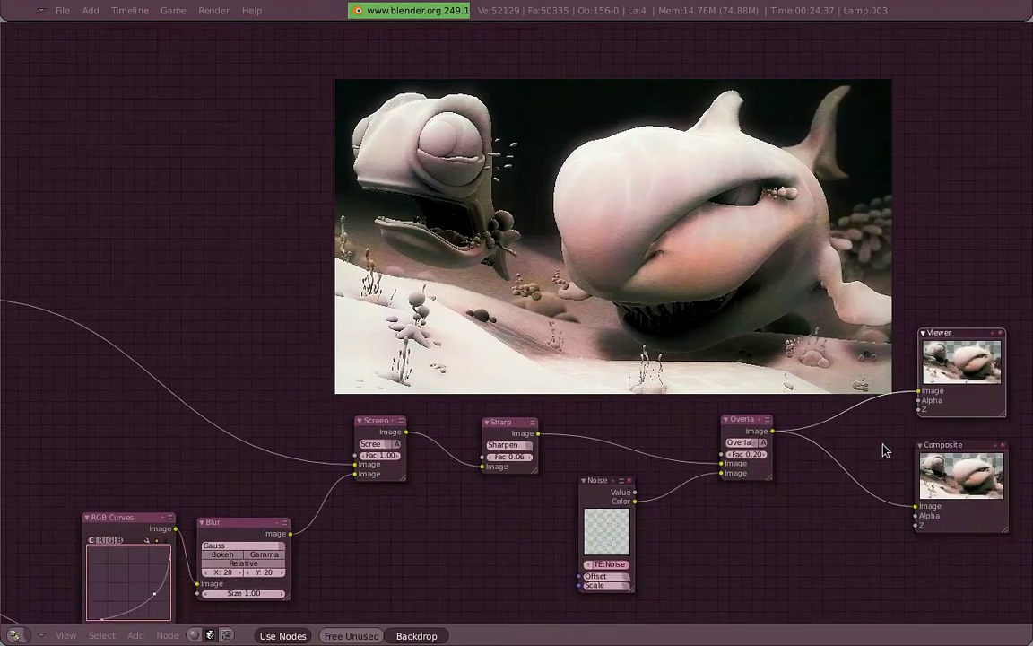
{"action": "mouse_move", "coordinate": [591, 540]}
{"action": "left_mouse_down"}
{"action": "mouse_move", "coordinate": [499, 558]}
{"action": "mouse_move", "coordinate": [599, 543]}
{"action": "left_mouse_up"}
{"action": "scroll", "coordinate": [749, 509], "scroll_direction": "down", "scroll_amount": 2}
{"action": "middle_click_drag", "start_coordinate": [126, 405], "coordinate": [847, 367]}
{"action": "middle_click_drag", "start_coordinate": [977, 417], "coordinate": [547, 389]}
{"action": "middle_click_drag", "start_coordinate": [943, 441], "coordinate": [708, 449]}
{"action": "middle_click_drag", "start_coordinate": [917, 435], "coordinate": [406, 409]}
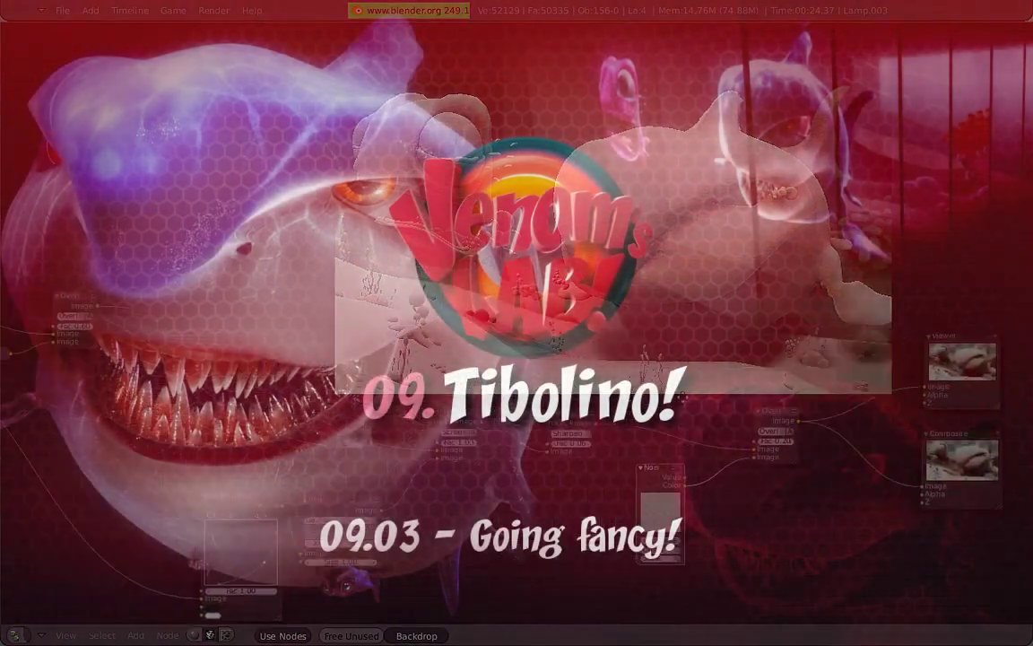